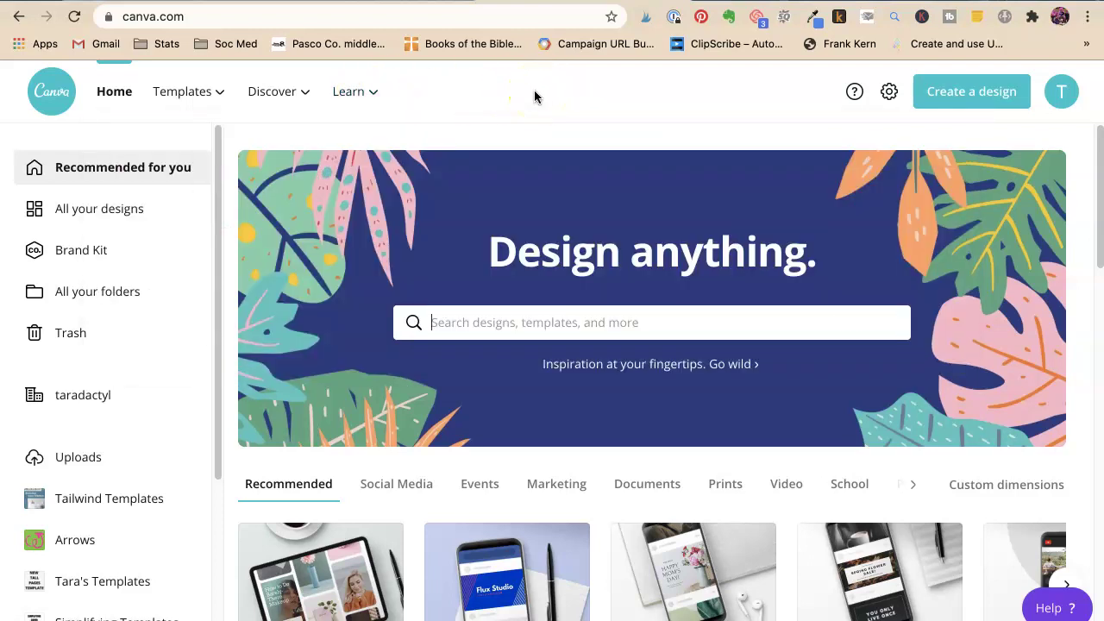
Start a new 1000 × 1500 px Pinterest Pin design from the Canva home page.
click(960, 104)
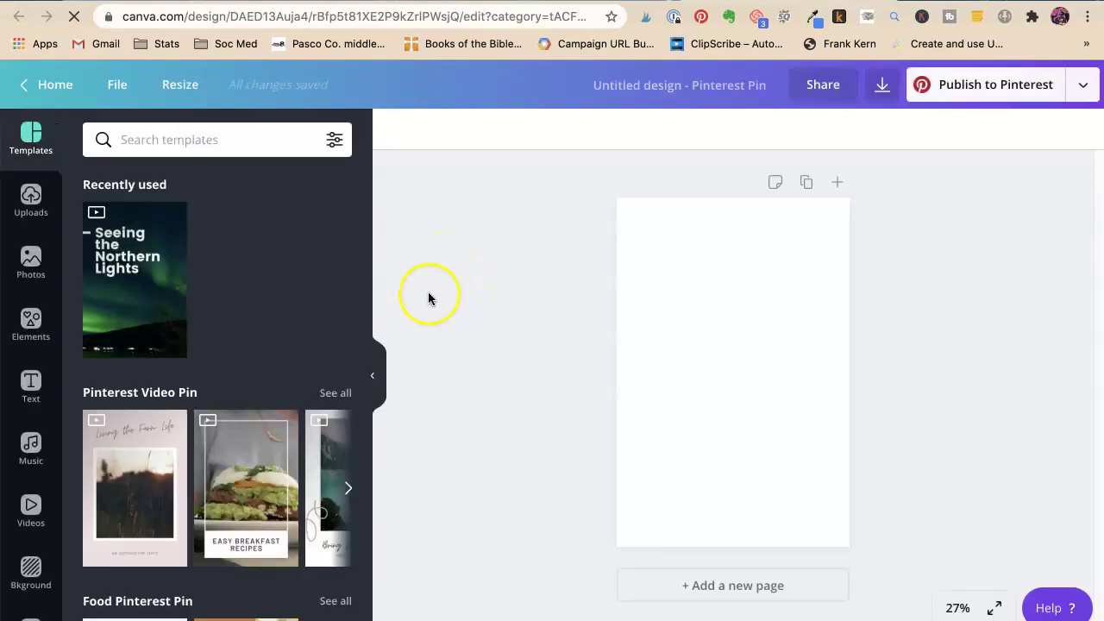
Upload the two candlestick .mov clips from the Desktop and list them under Videos.
click(25, 215)
click(123, 138)
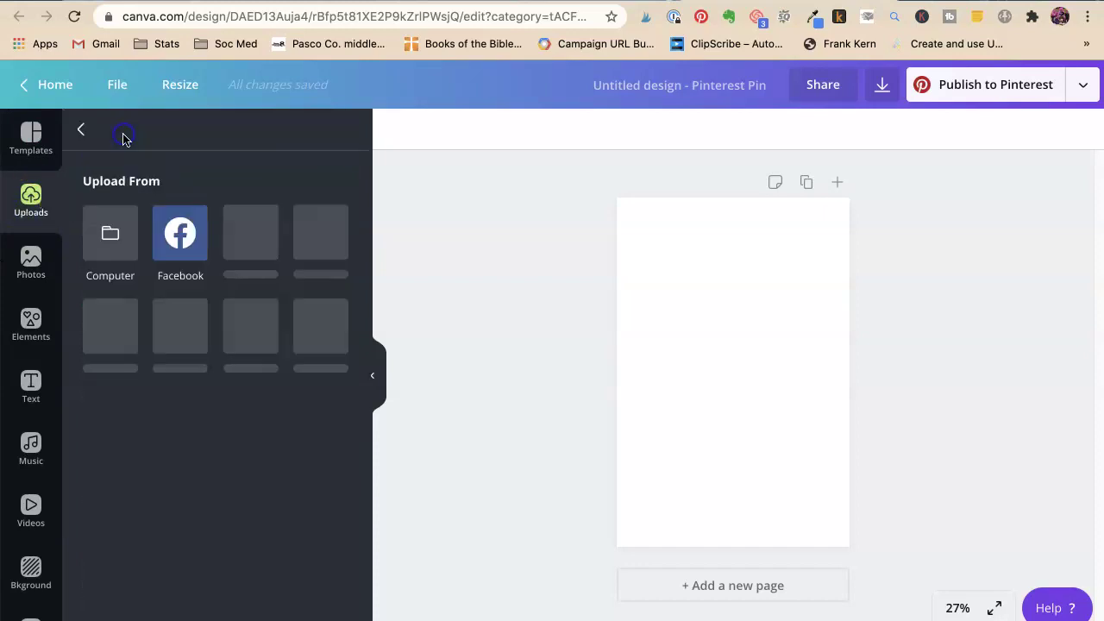
click(100, 249)
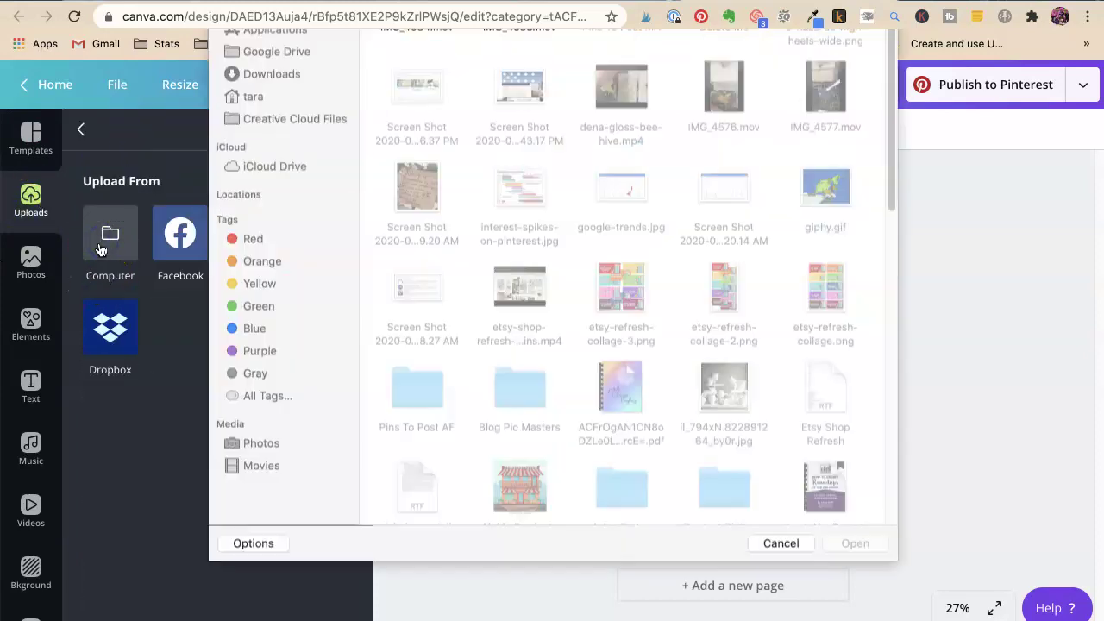
click(419, 102)
super+click(528, 131)
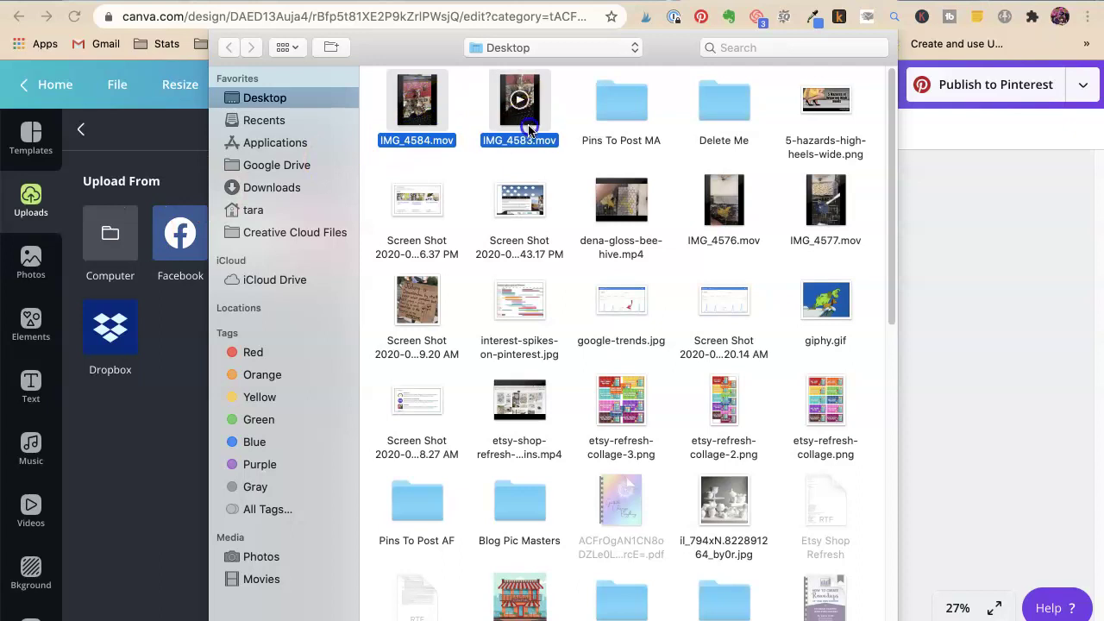
key(Return)
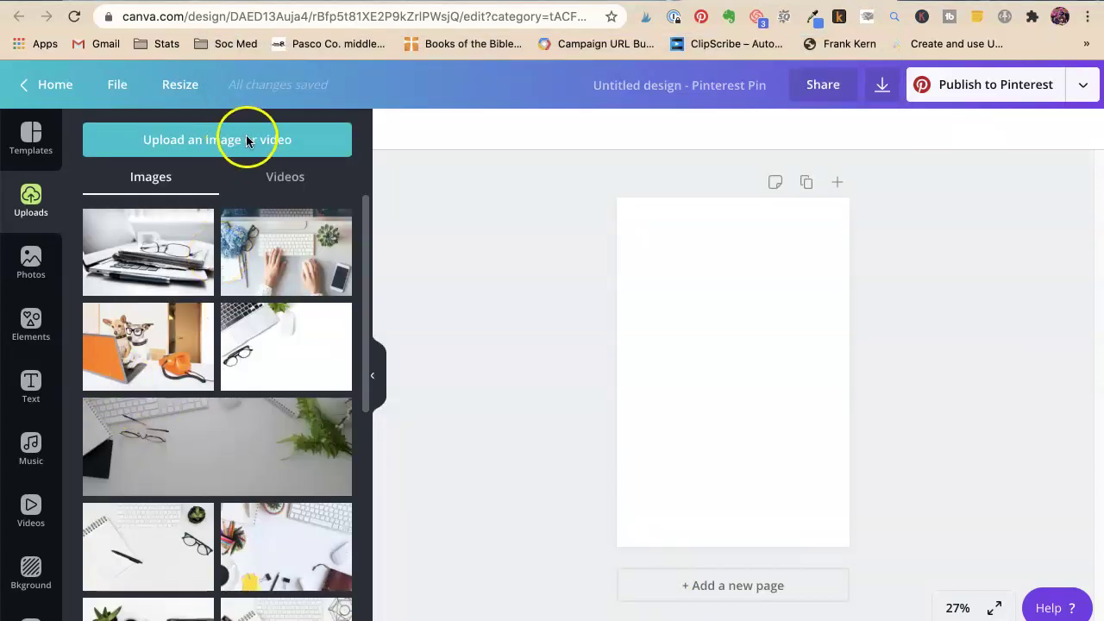
click(286, 183)
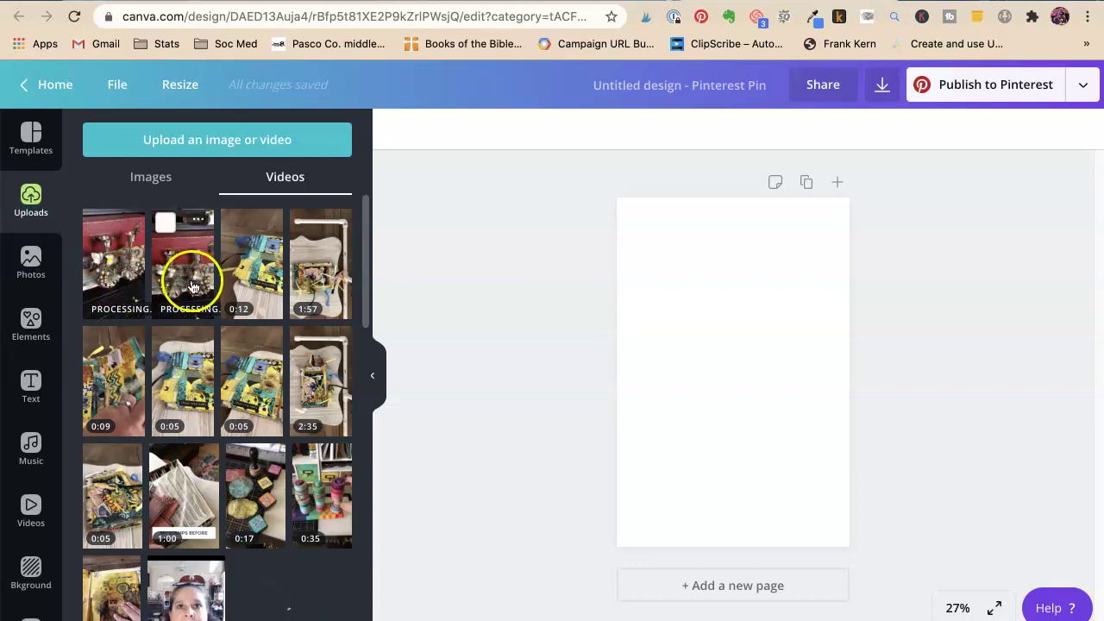
Place the candlestick clip on the Pin and resize it to cover the whole page.
drag(180, 284, 663, 319)
drag(693, 380, 640, 344)
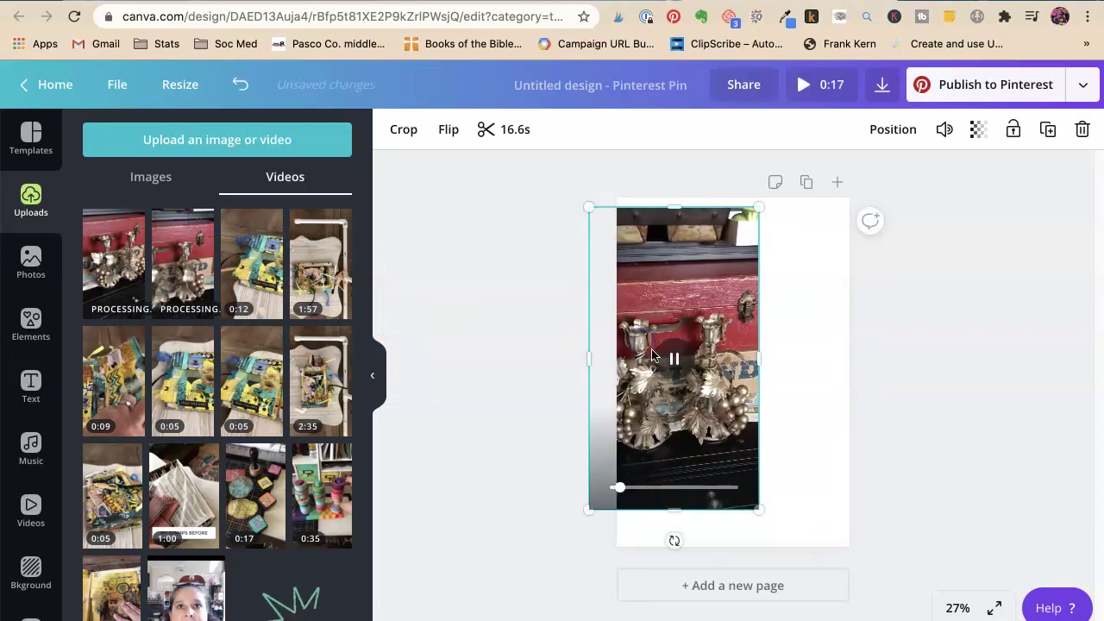
mouse_move(731, 426)
mouse_down()
mouse_move(766, 454)
mouse_move(734, 443)
mouse_up()
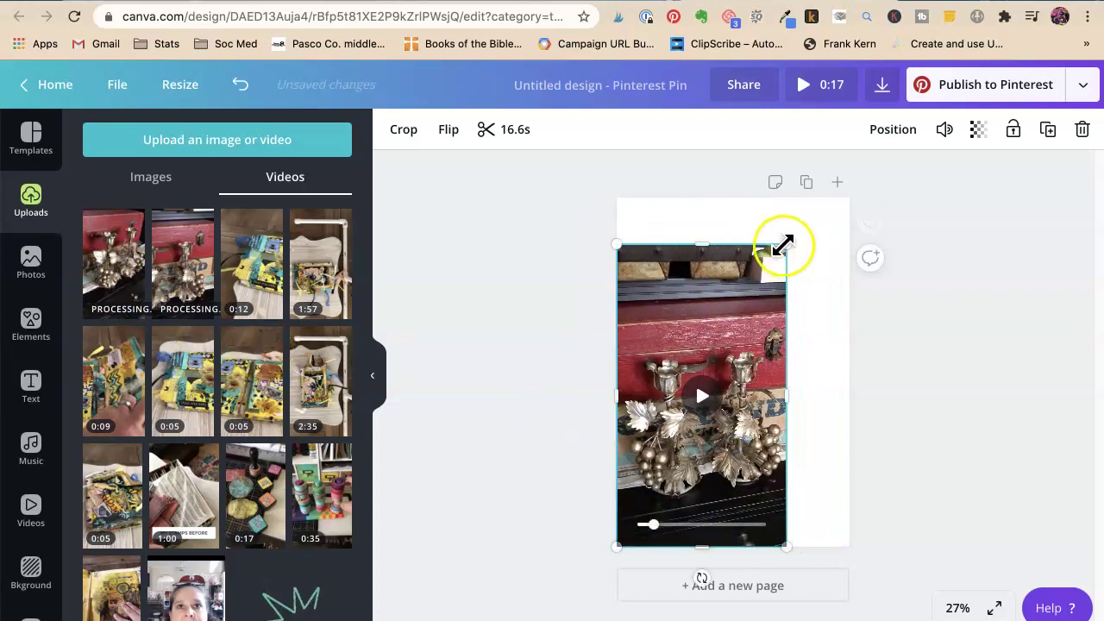
drag(782, 244, 879, 157)
drag(848, 195, 848, 196)
drag(764, 259, 766, 305)
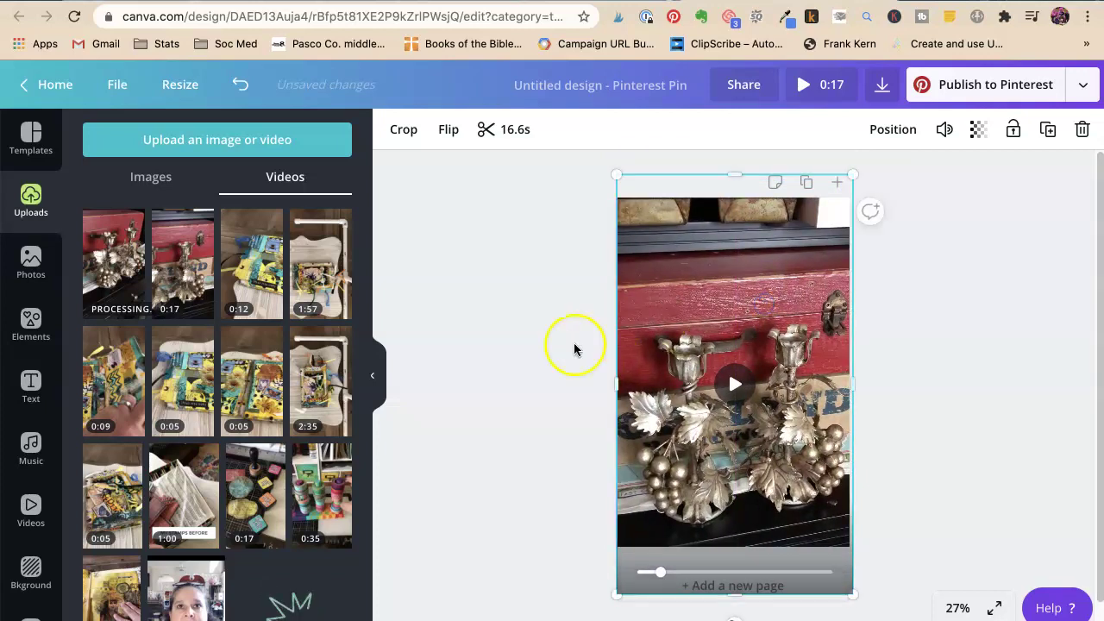
Preview the 0:17 candlestick video on the page by playing and pausing it.
click(716, 414)
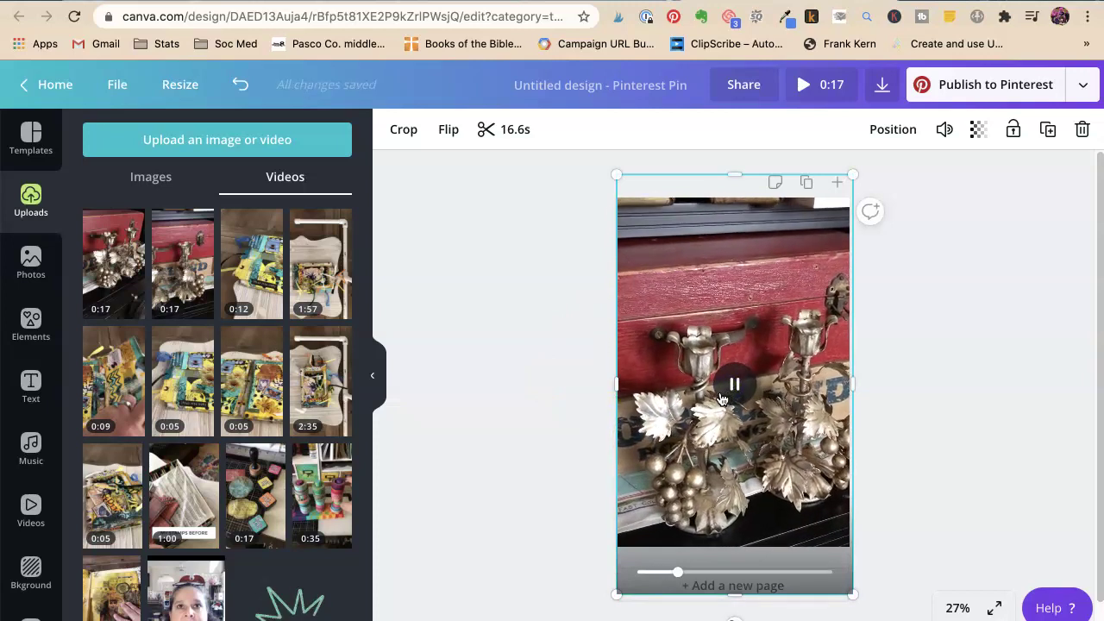
click(736, 381)
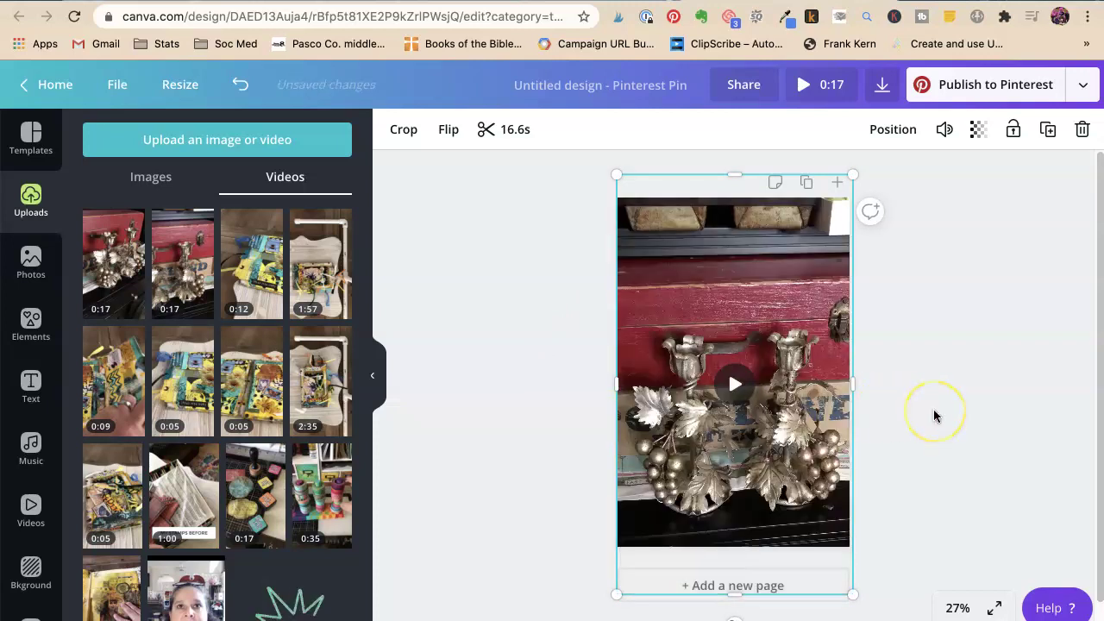
key(space)
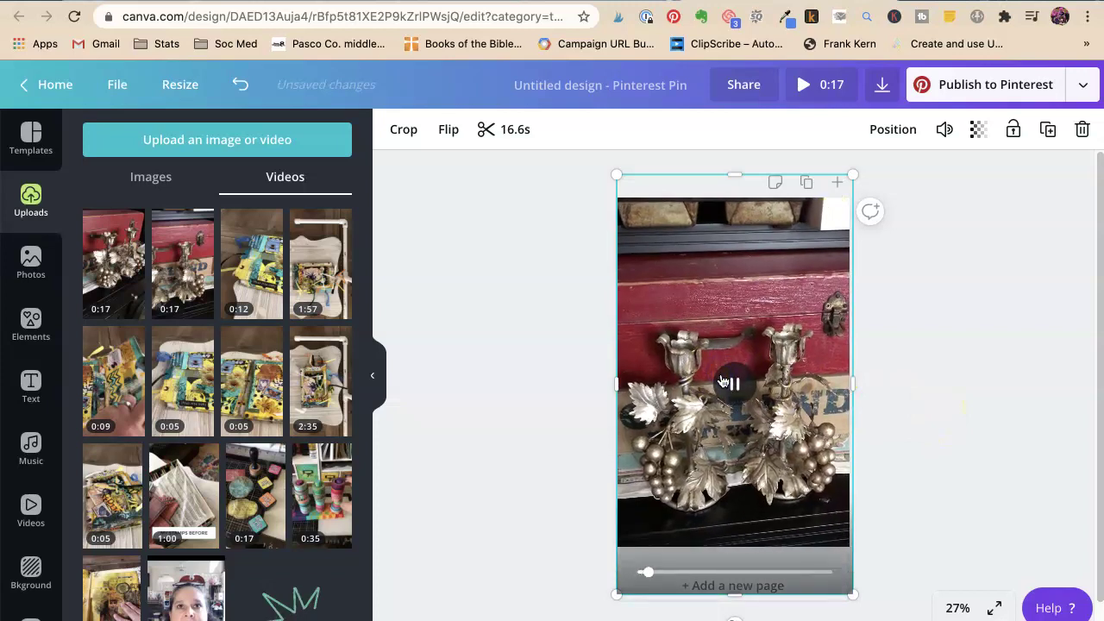
click(902, 413)
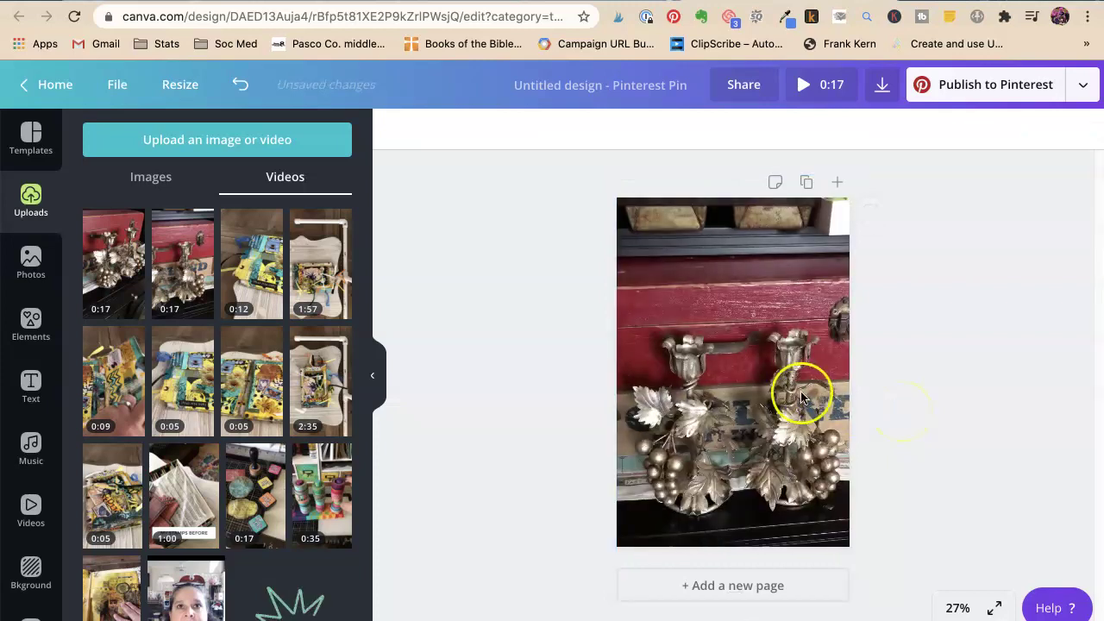
click(715, 367)
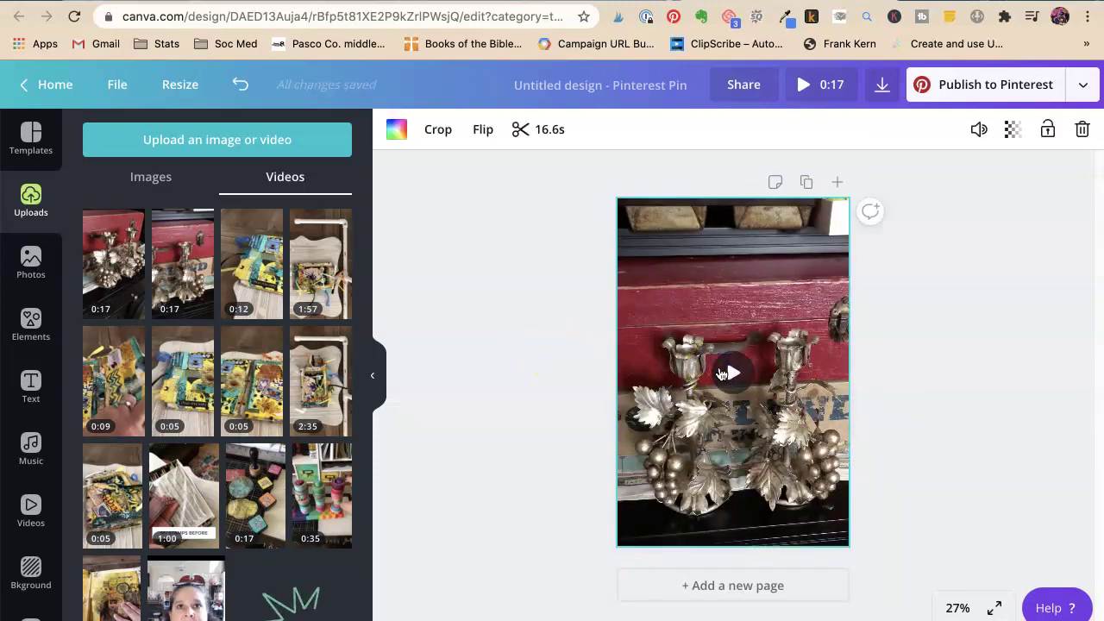
click(727, 373)
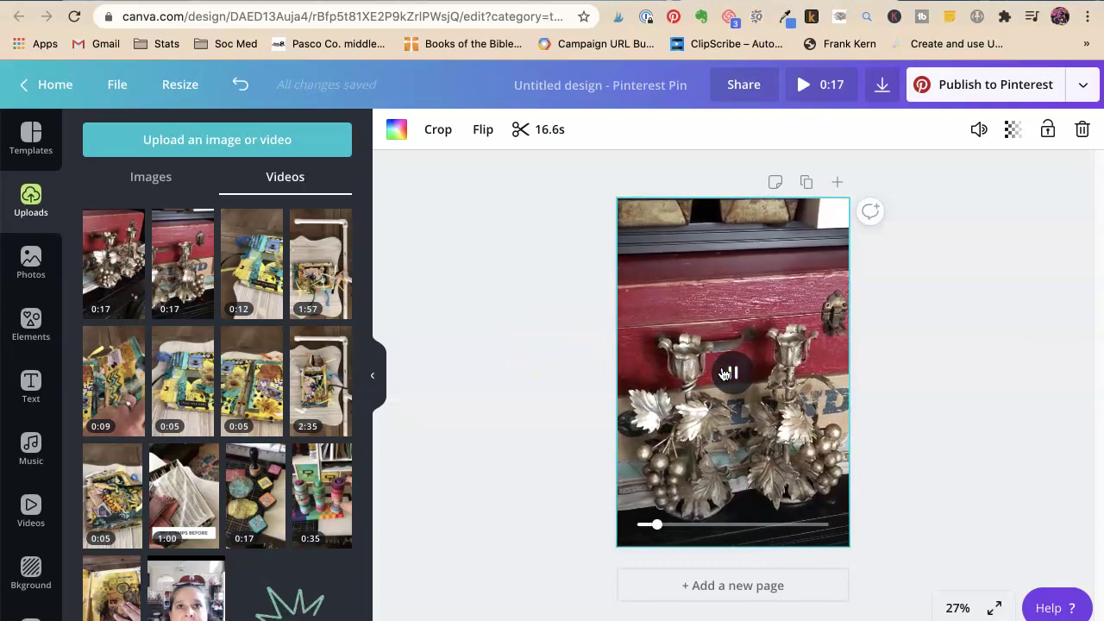
click(724, 373)
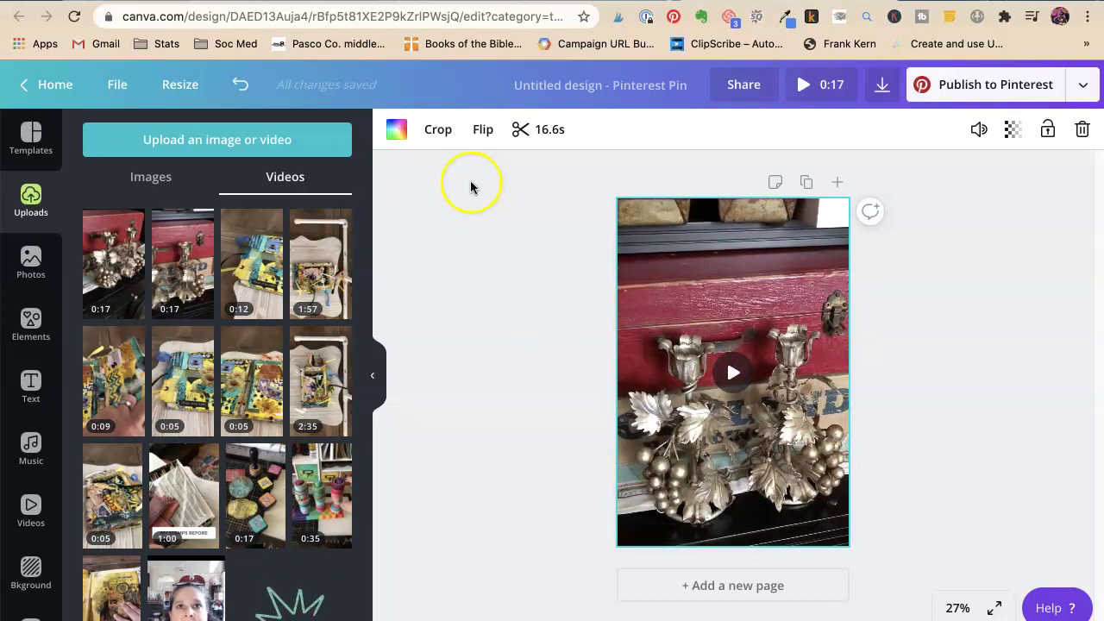
Add a white Impact heading reading 'SPOOKY', enlarged to size 192, across the page top.
click(33, 324)
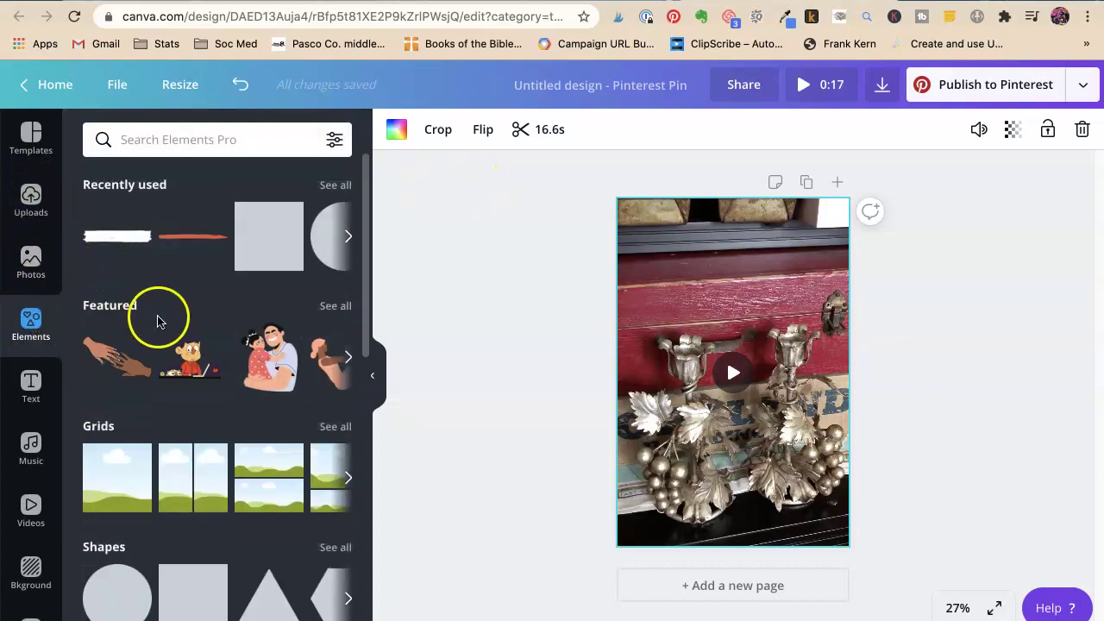
click(31, 383)
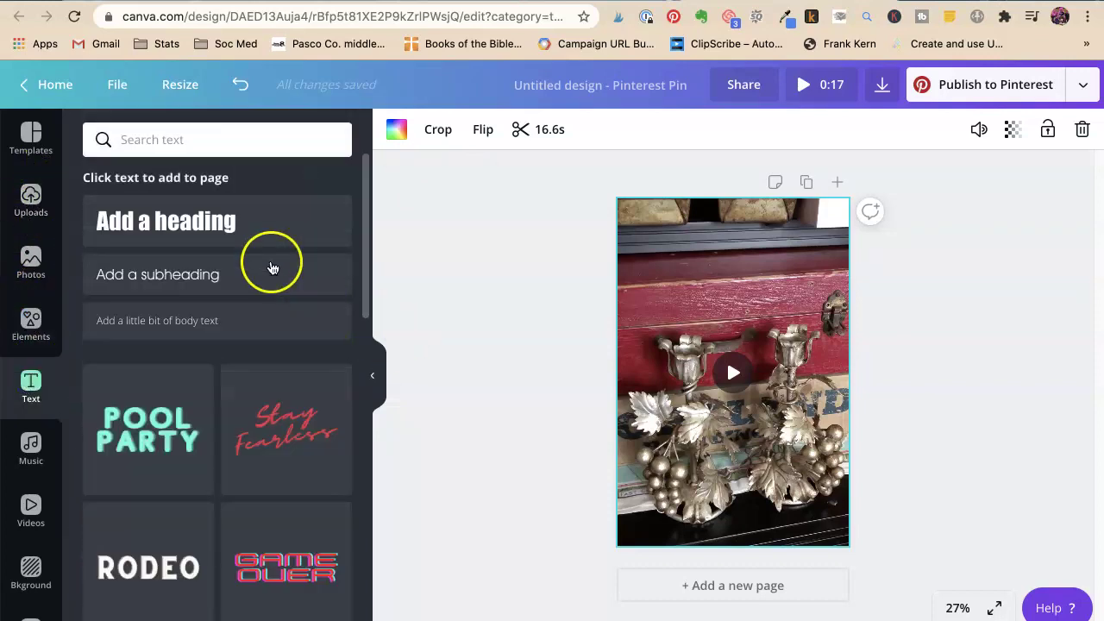
click(160, 221)
double_click(752, 373)
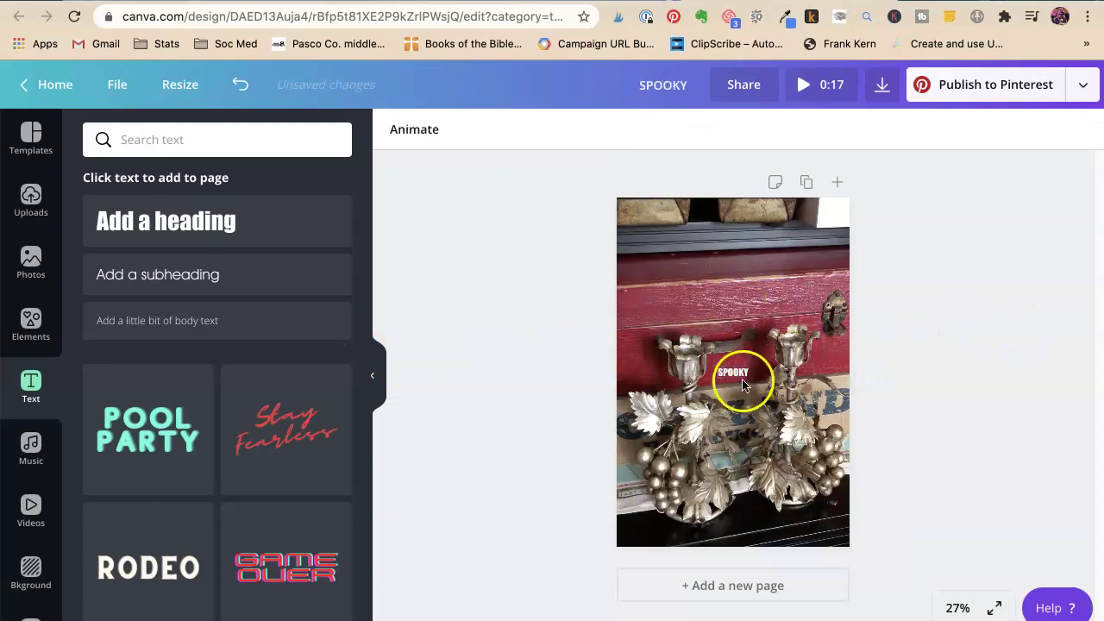
drag(740, 378, 879, 291)
drag(730, 310, 730, 273)
click(911, 290)
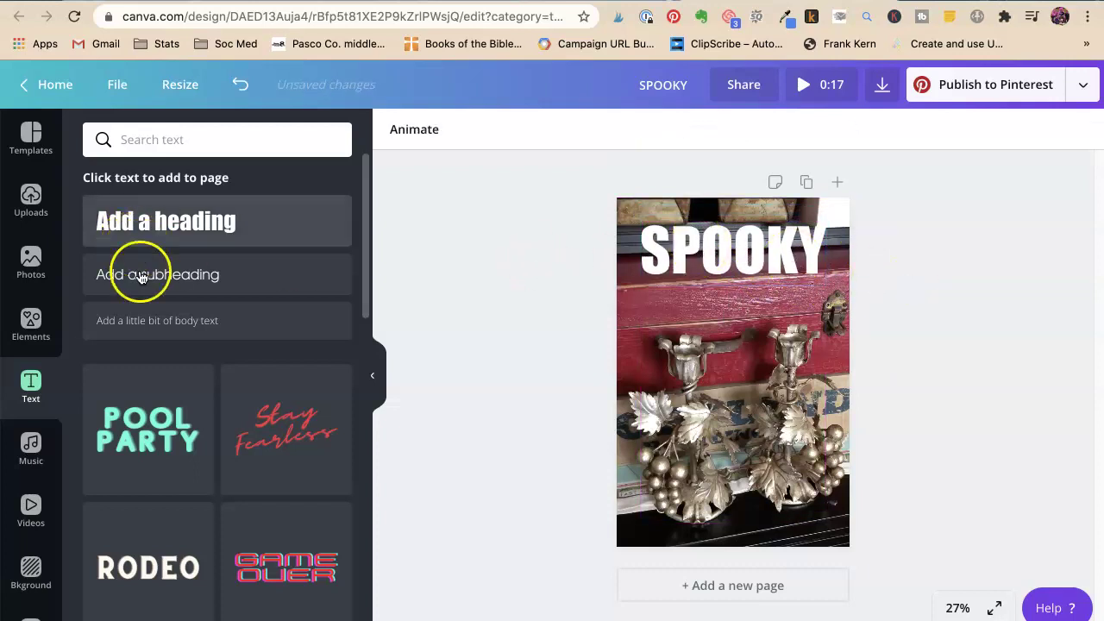
Add a subheading reading 'perfect for your', enlarged and widened to fit one line.
click(113, 272)
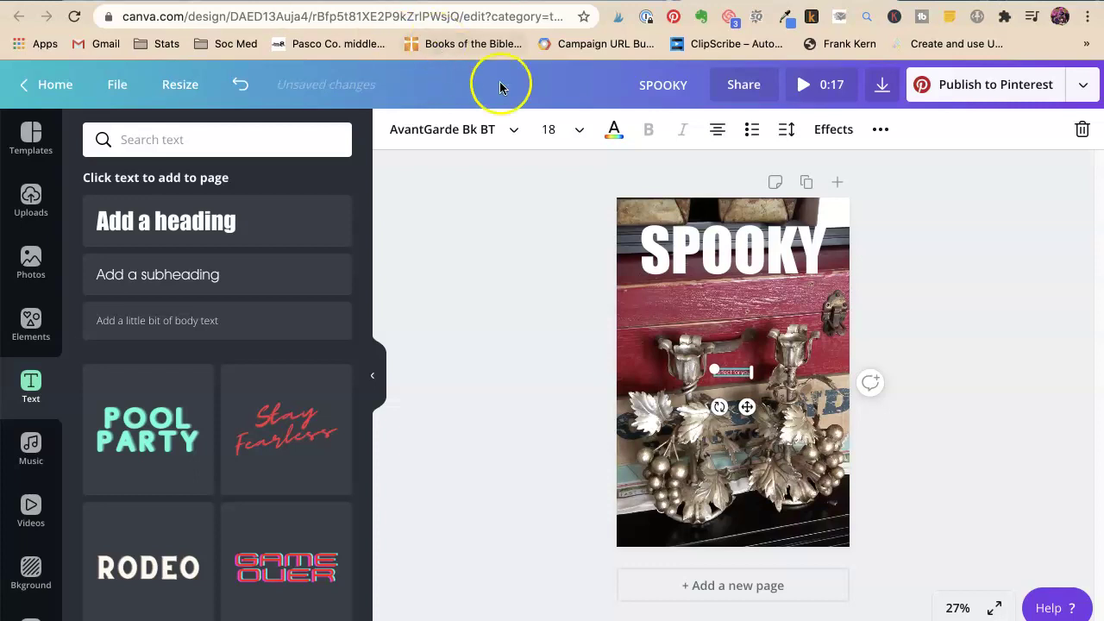
drag(747, 372, 826, 398)
click(946, 332)
click(734, 382)
drag(707, 371, 636, 345)
click(939, 296)
click(740, 352)
click(681, 382)
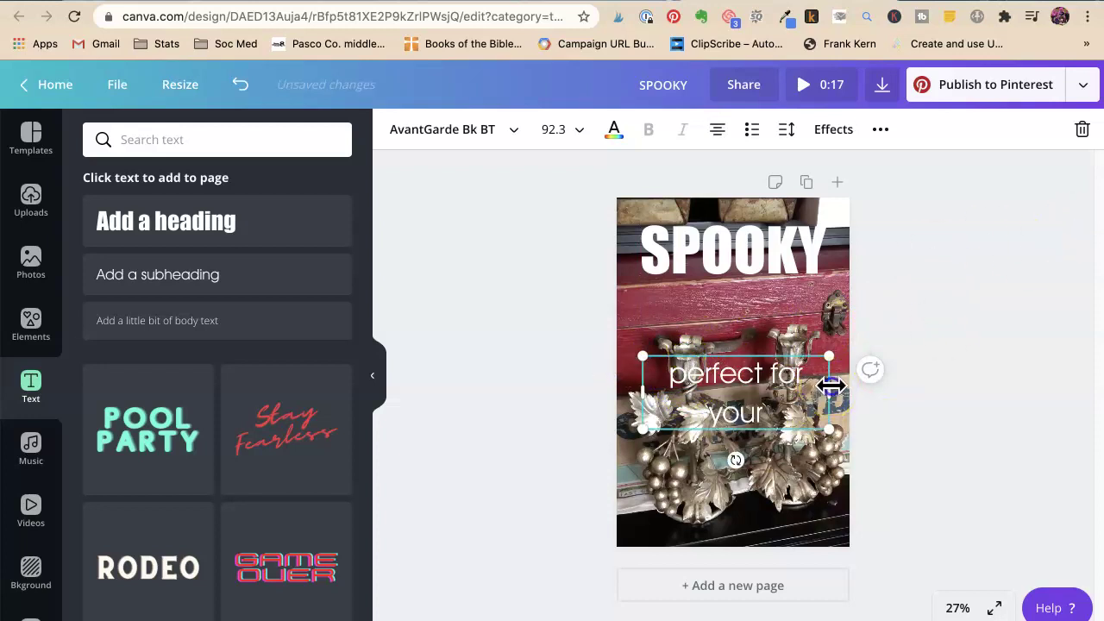
drag(836, 383, 845, 377)
click(884, 369)
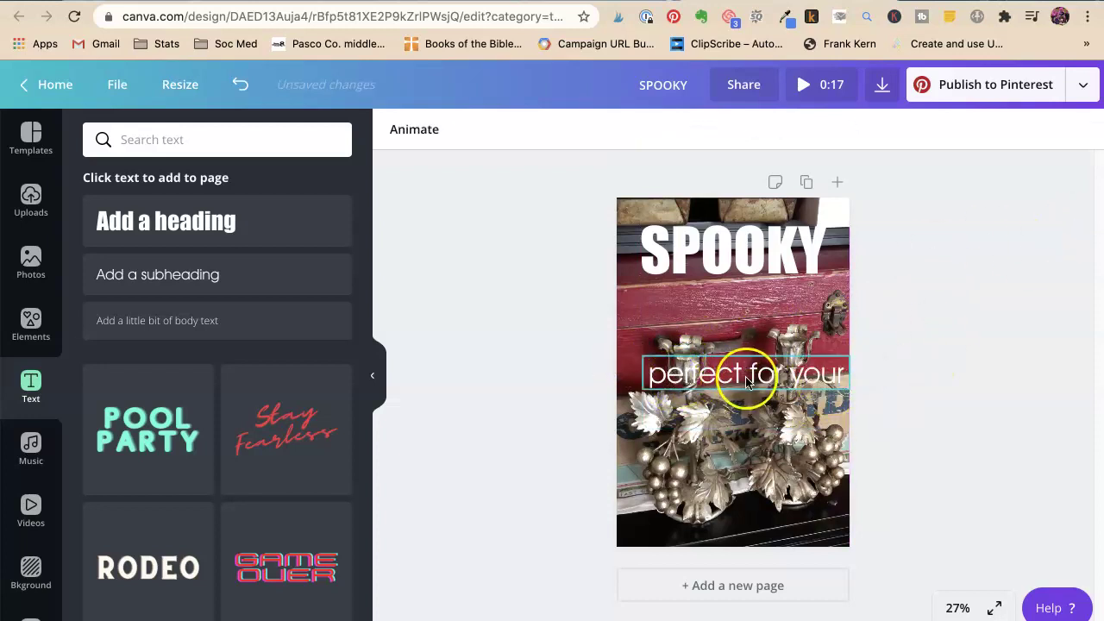
Move 'perfect for your' to the page top with SPOOKY just below it.
drag(747, 383, 734, 230)
click(855, 287)
drag(793, 270, 764, 271)
click(887, 296)
Duplicate 'perfect for your' below SPOOKY and retype the copy as 'halloween!'.
click(793, 235)
key(ctrl+d)
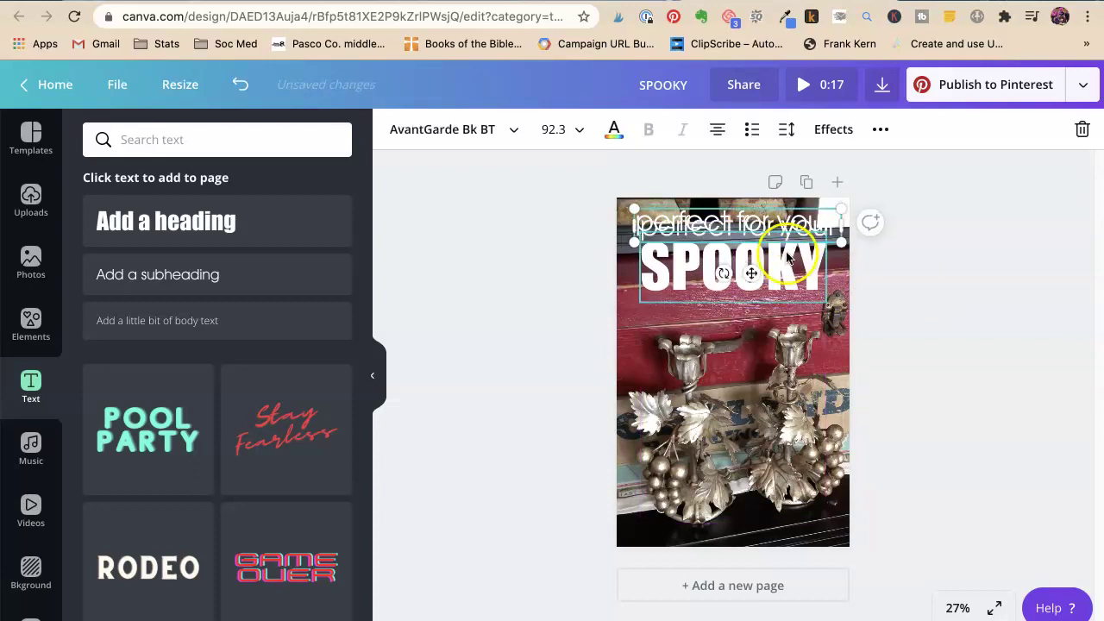
drag(746, 216, 751, 311)
double_click(751, 310)
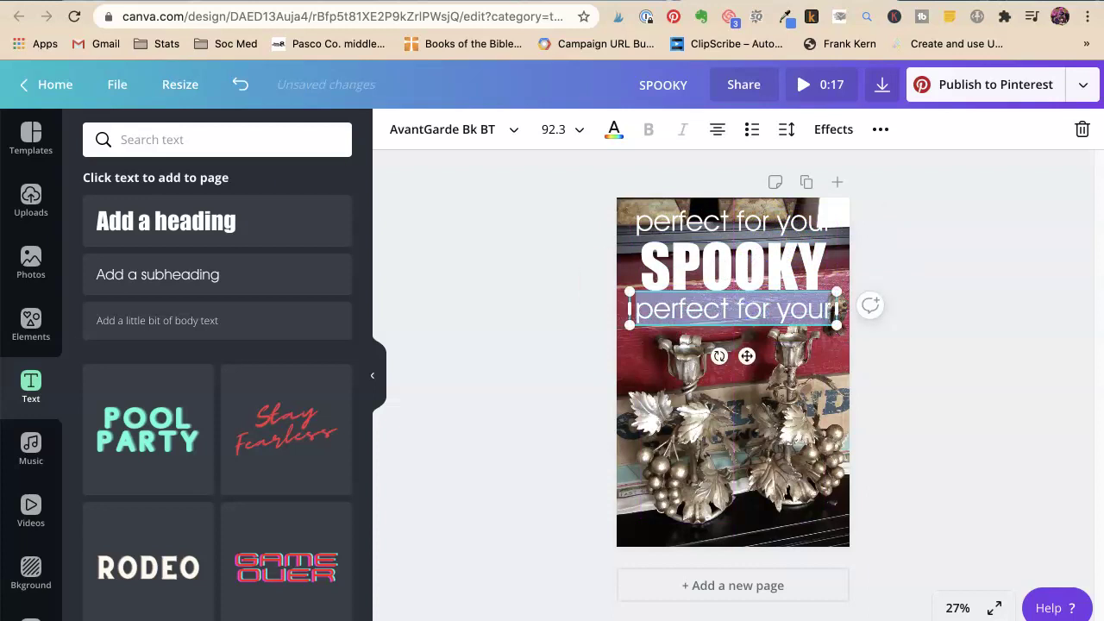
text(halloween!)
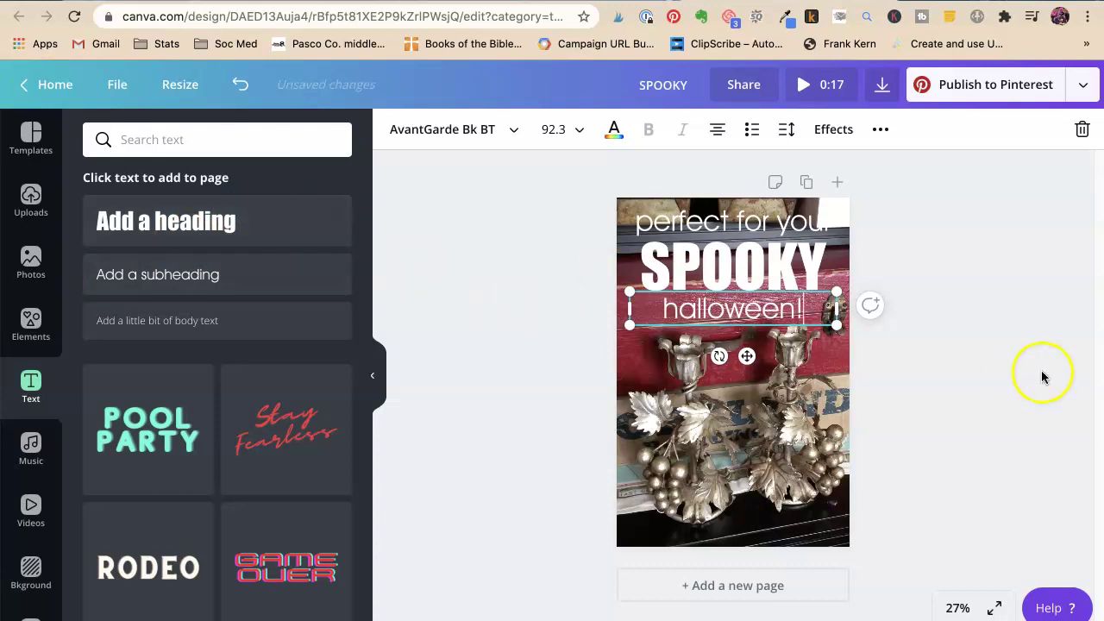
Give the 'perfect for your' line a Shadow effect with transparency 23.
click(924, 337)
click(747, 226)
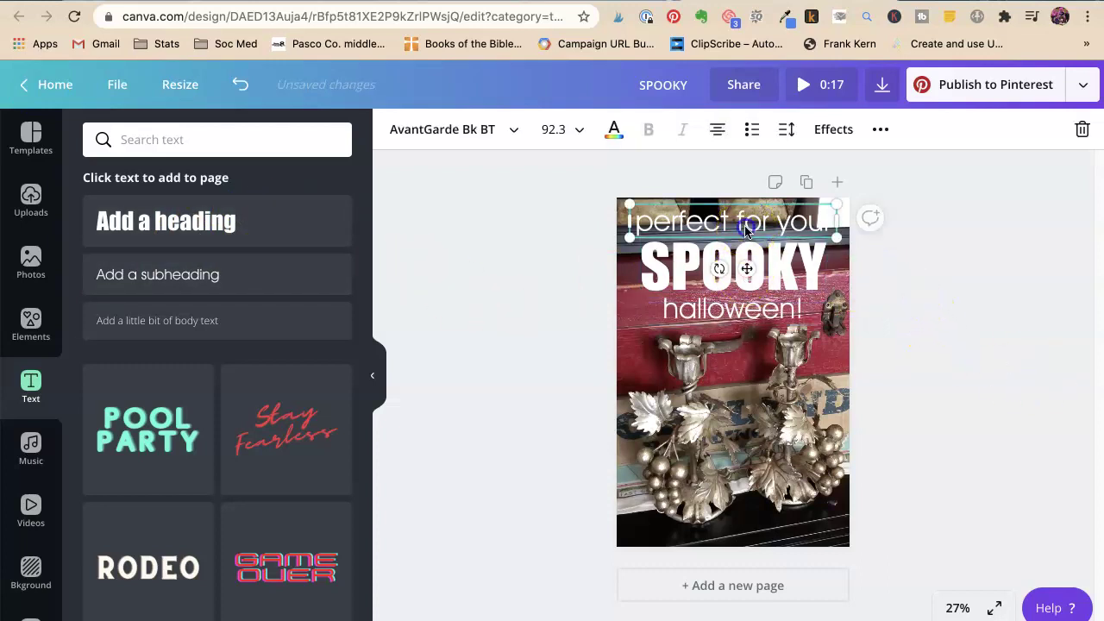
click(815, 129)
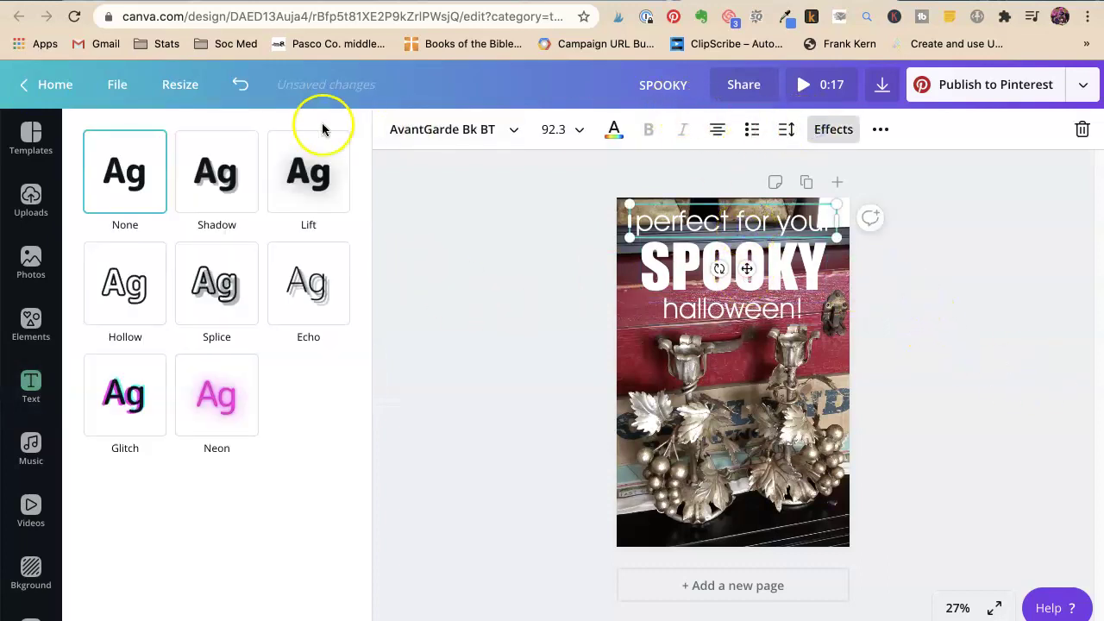
click(199, 185)
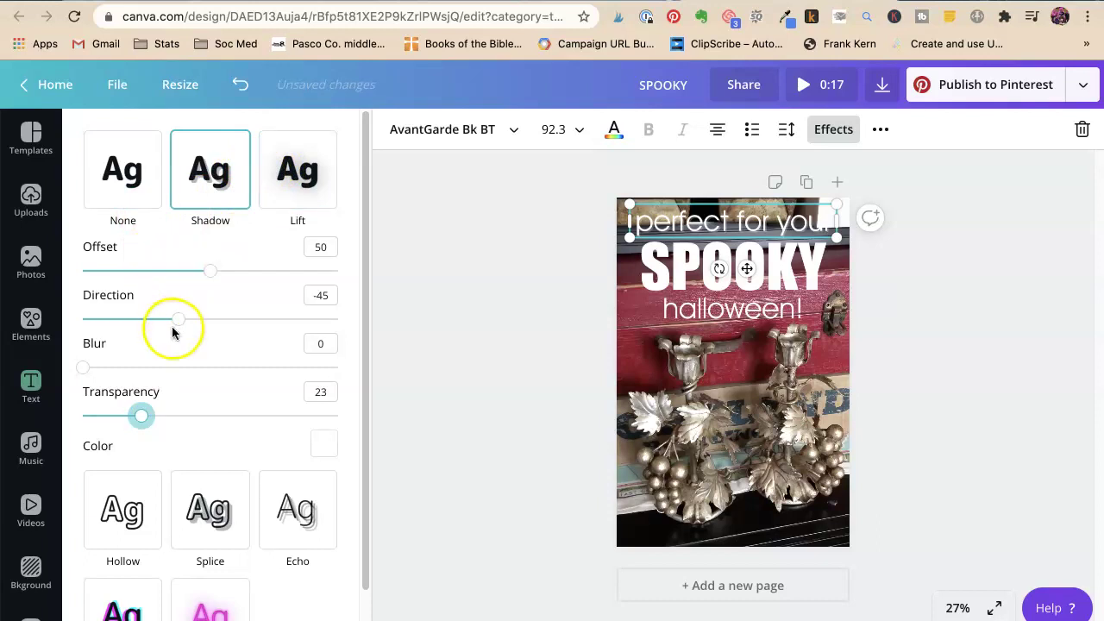
click(927, 248)
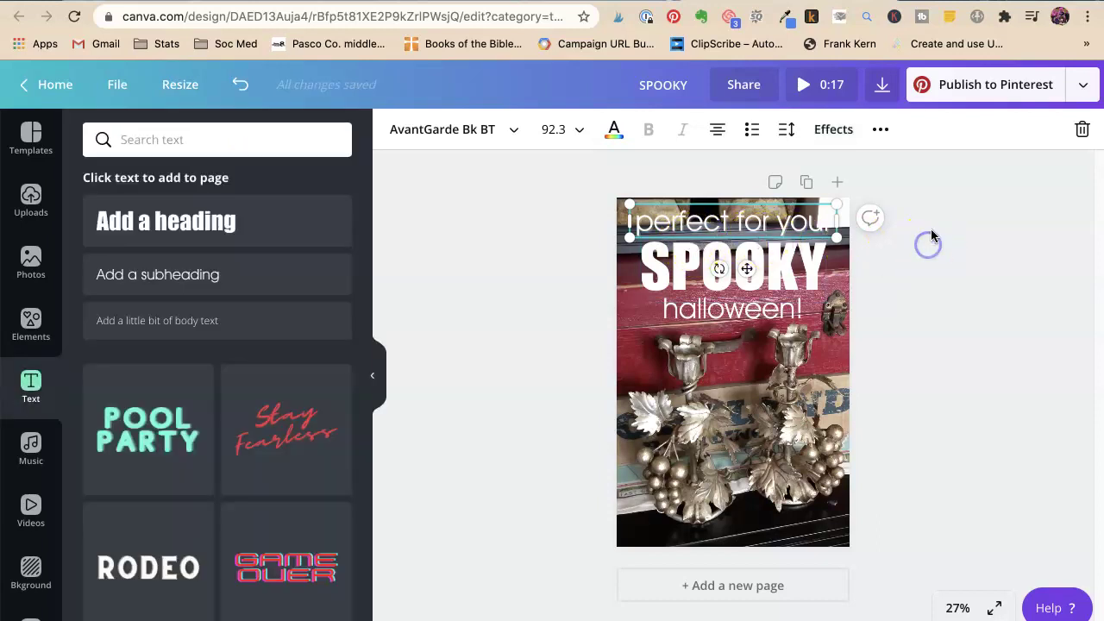
Drag SPOOKY so it sits directly beneath 'perfect for your'.
click(844, 215)
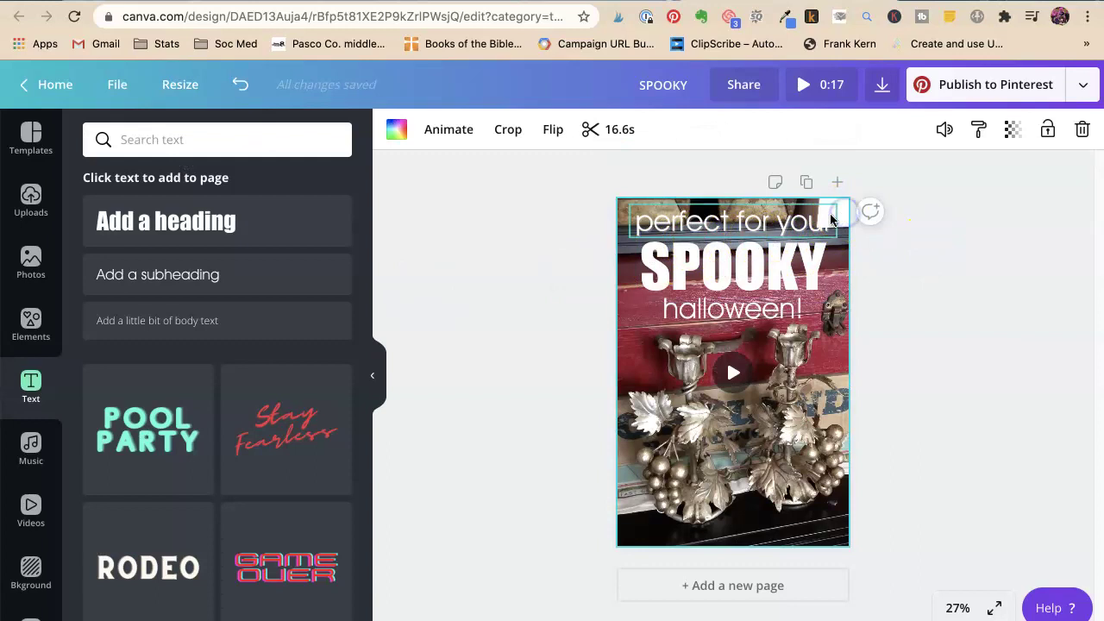
drag(824, 259, 809, 309)
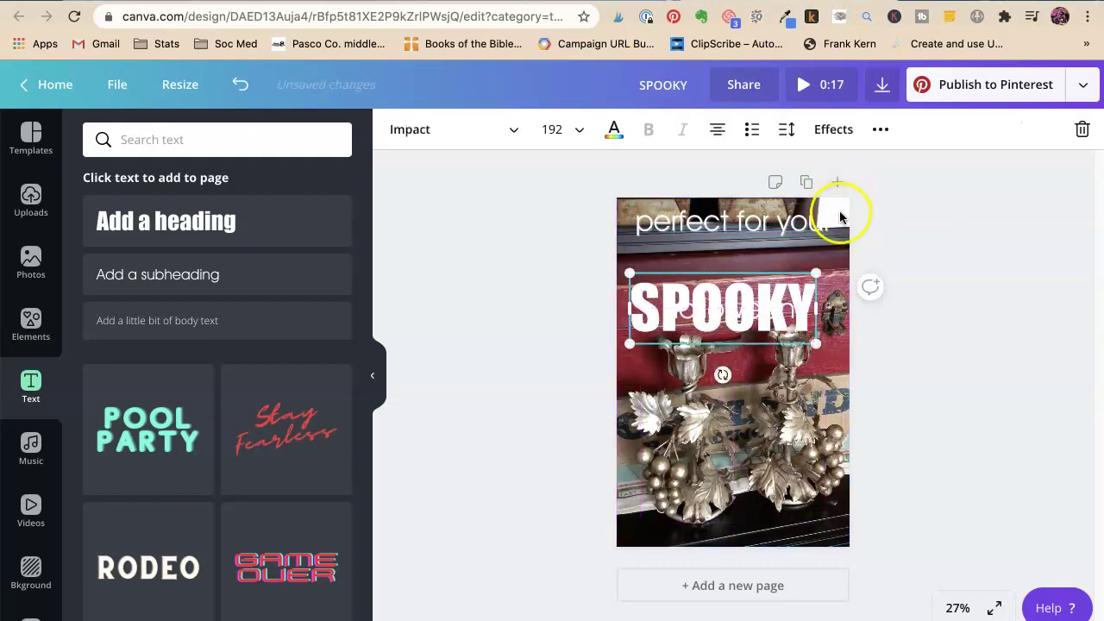
click(780, 208)
click(787, 270)
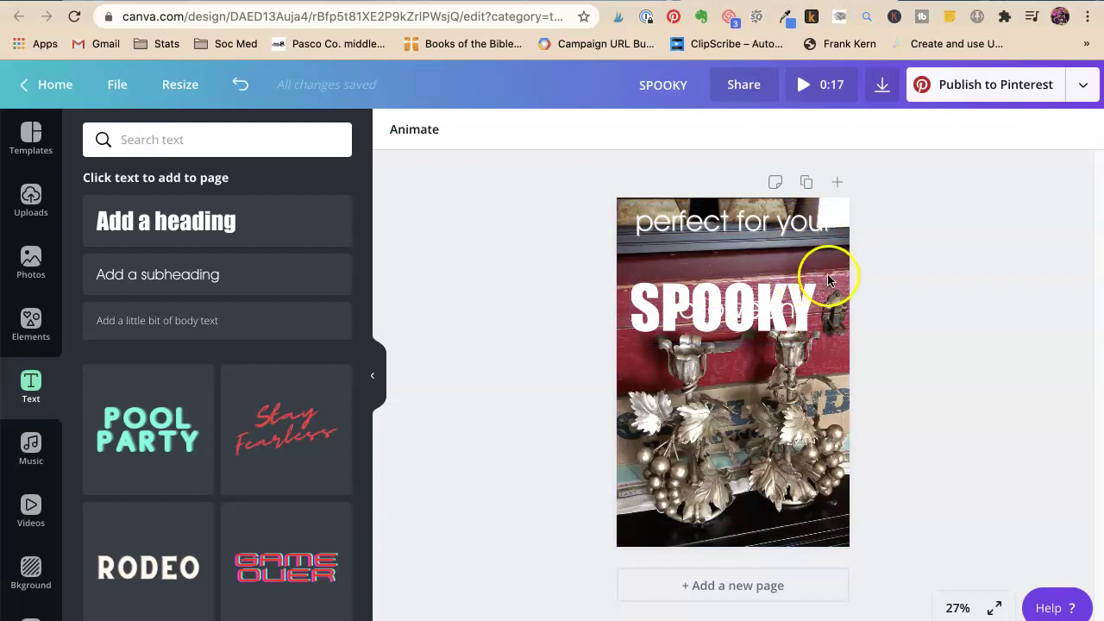
Preview the video and move 'halloween!' out from behind SPOOKY, lower over the candlesticks.
click(832, 324)
click(747, 415)
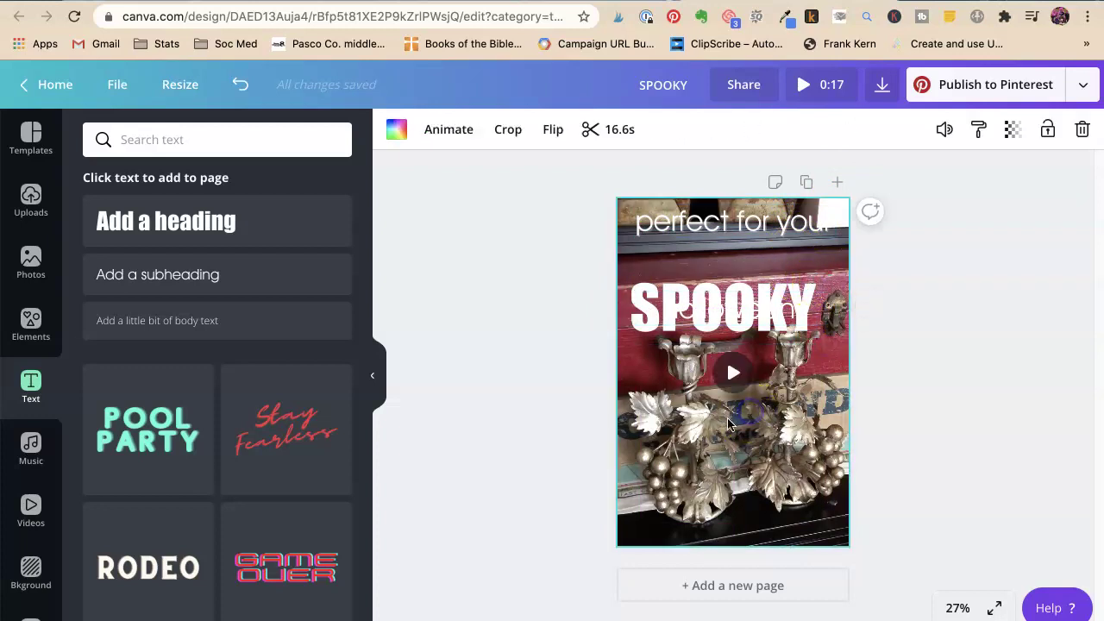
click(723, 435)
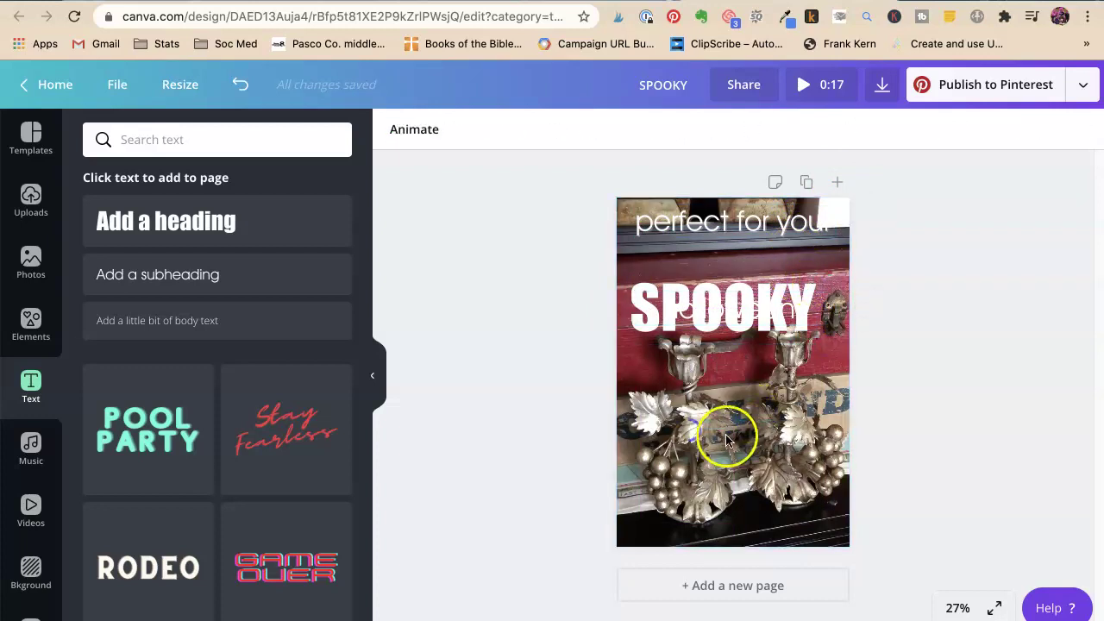
click(839, 221)
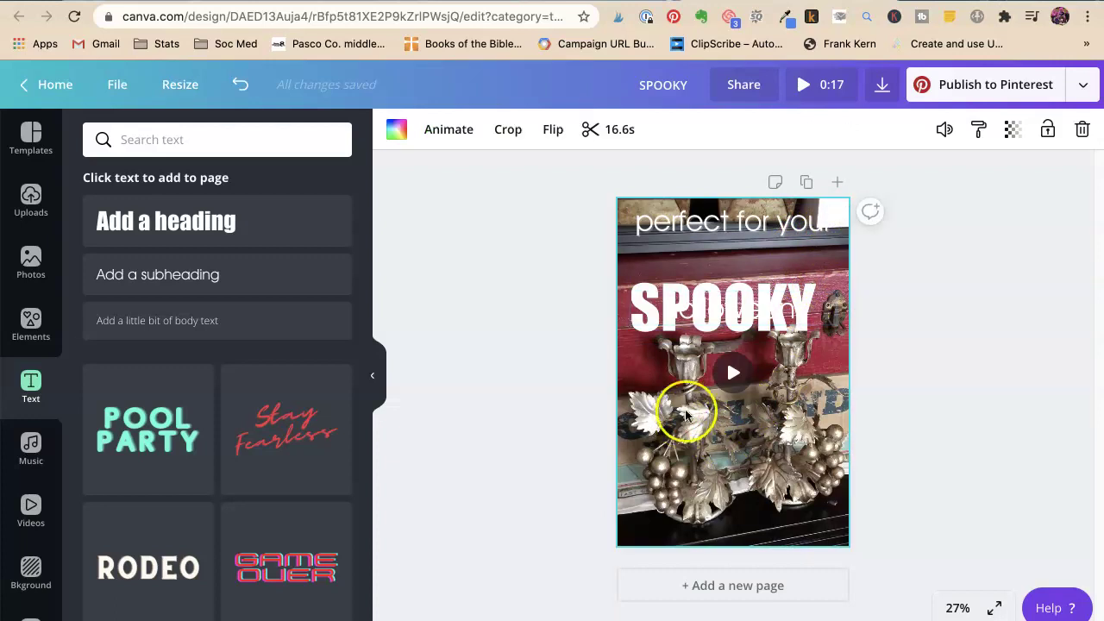
click(733, 374)
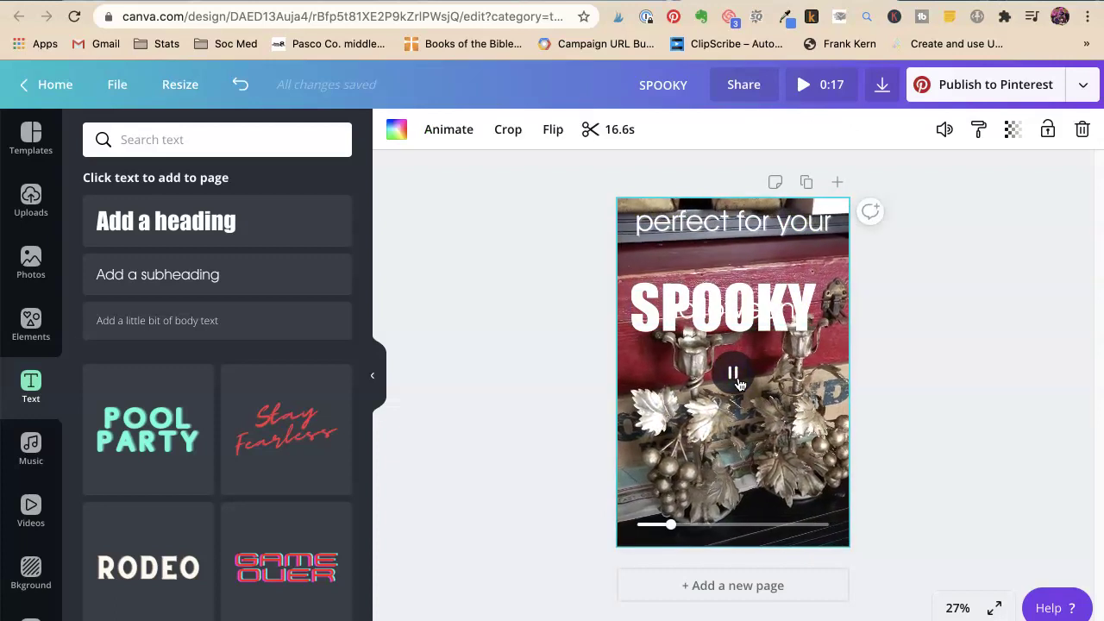
click(904, 289)
drag(737, 300, 744, 261)
Apply the Splice effect to 'perfect for your' after trying Lift.
click(887, 285)
click(798, 229)
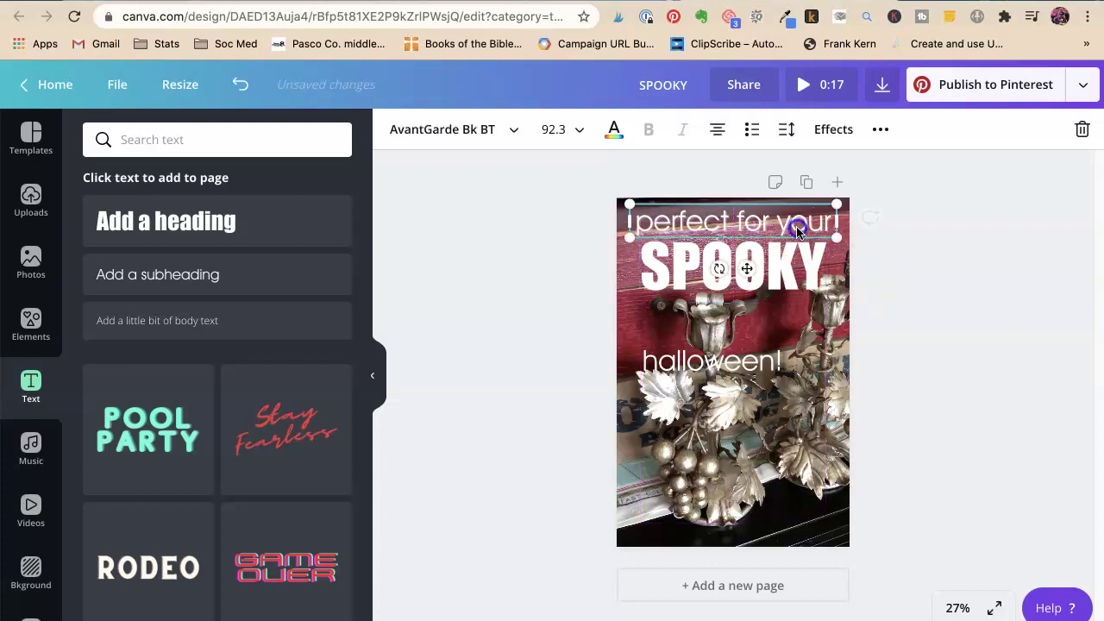
click(833, 129)
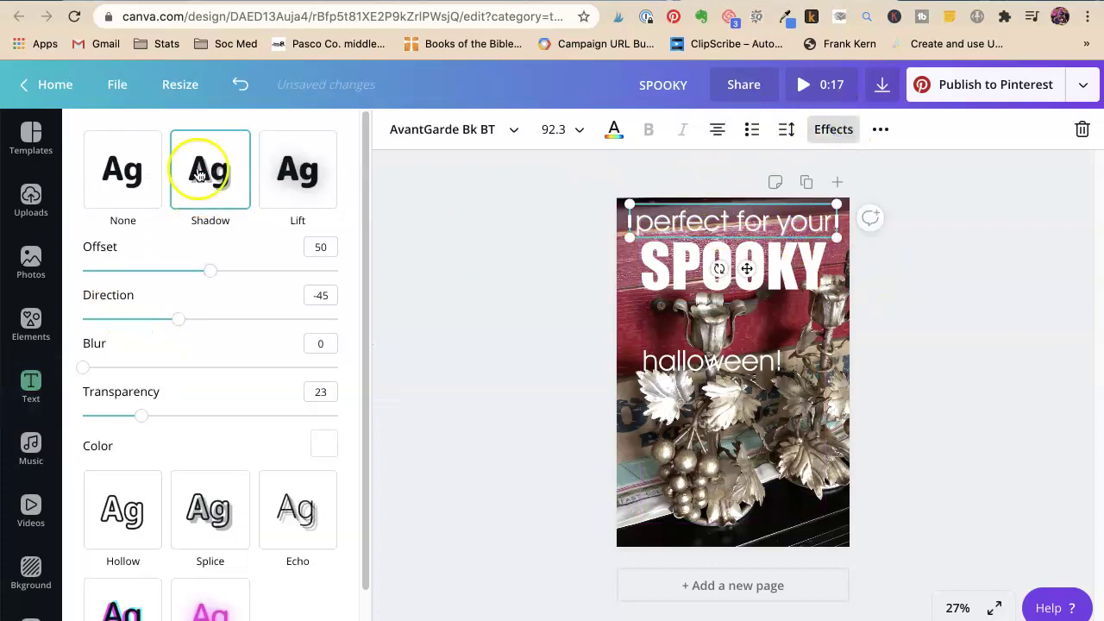
click(293, 179)
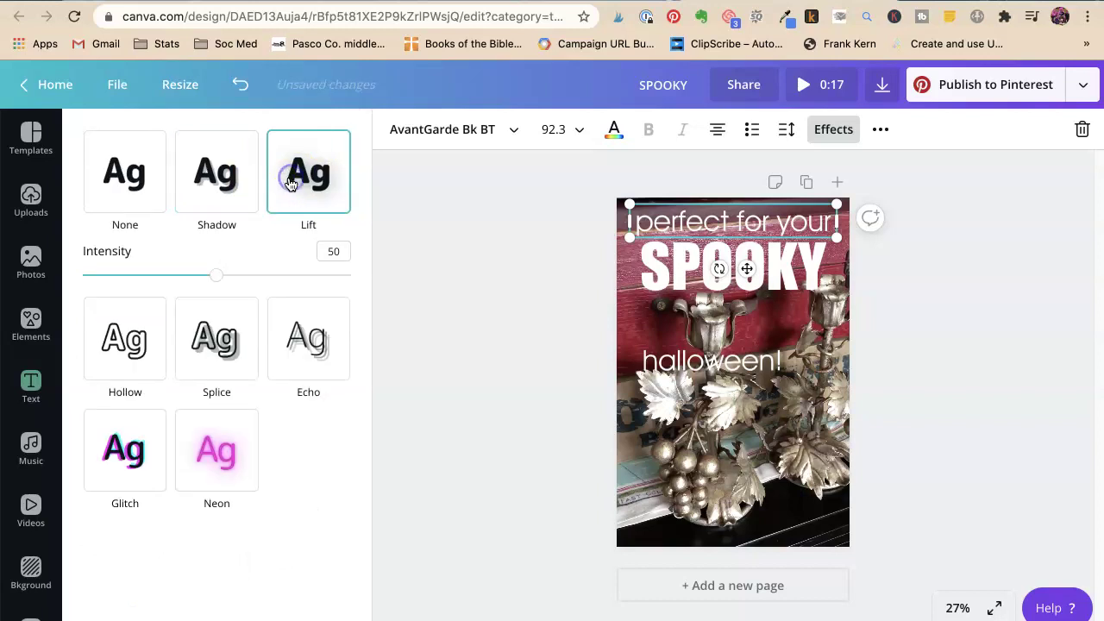
click(213, 336)
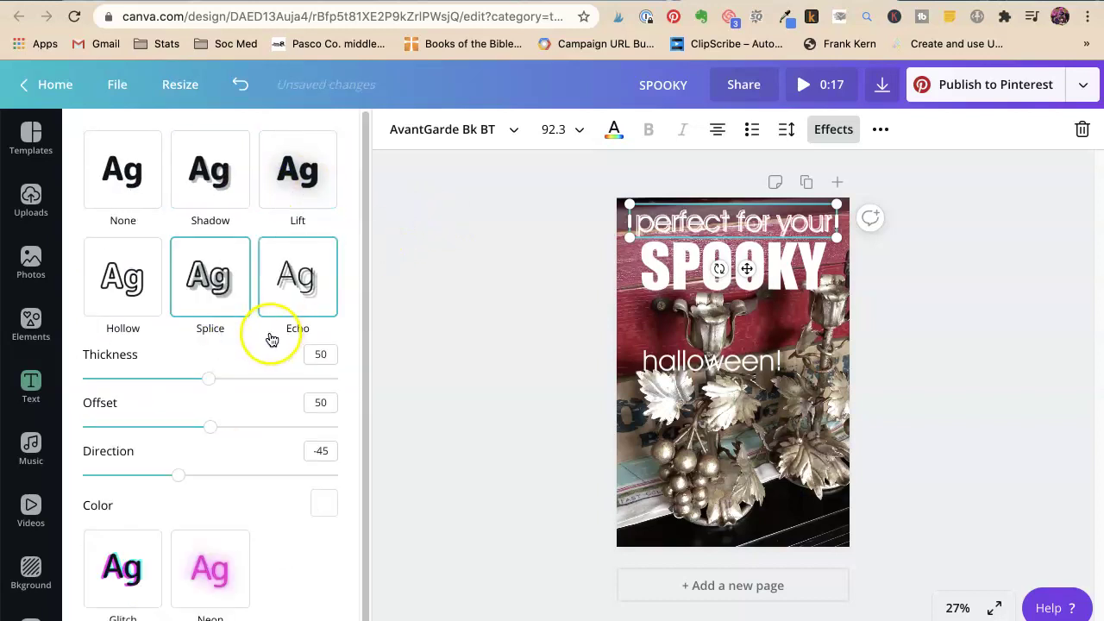
Switch the line's text colour to black, then back to white.
click(614, 131)
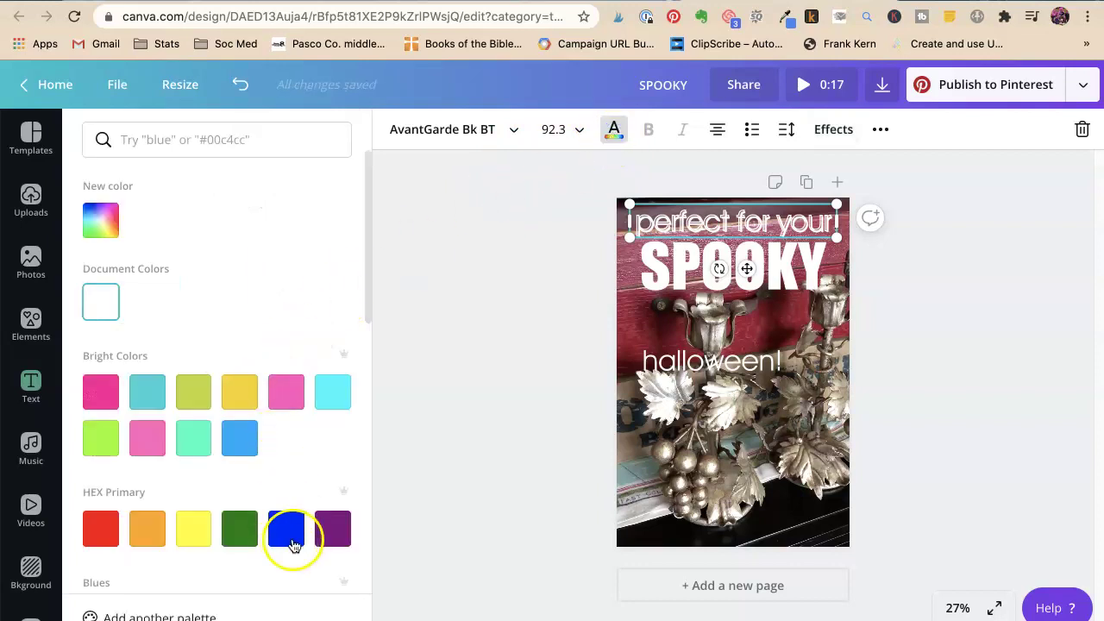
scroll(210, 530, down, 5)
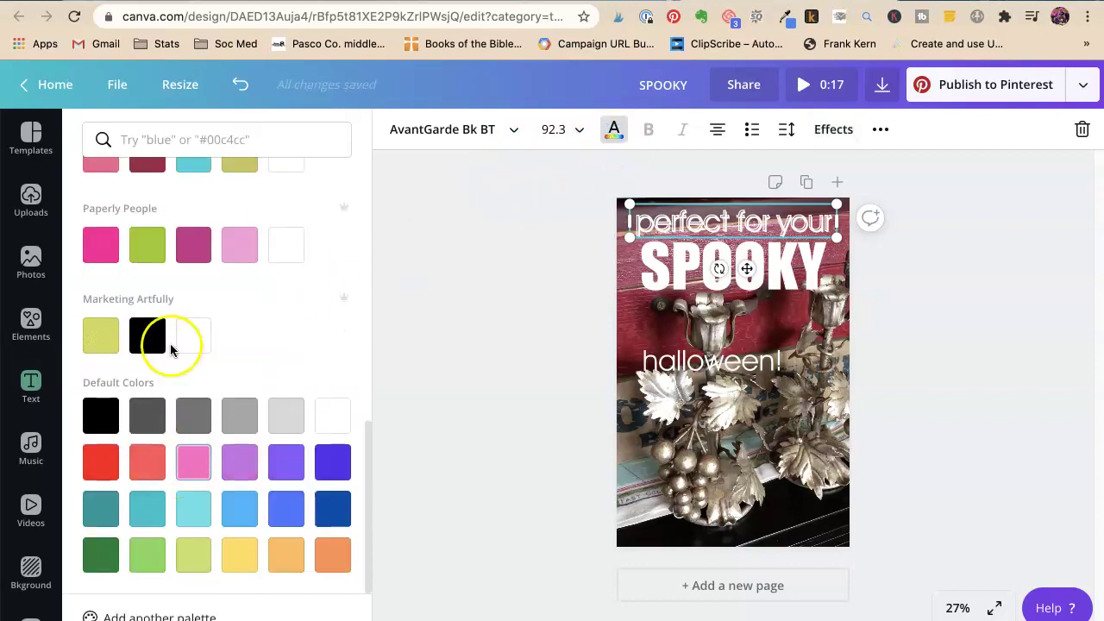
click(157, 337)
click(456, 265)
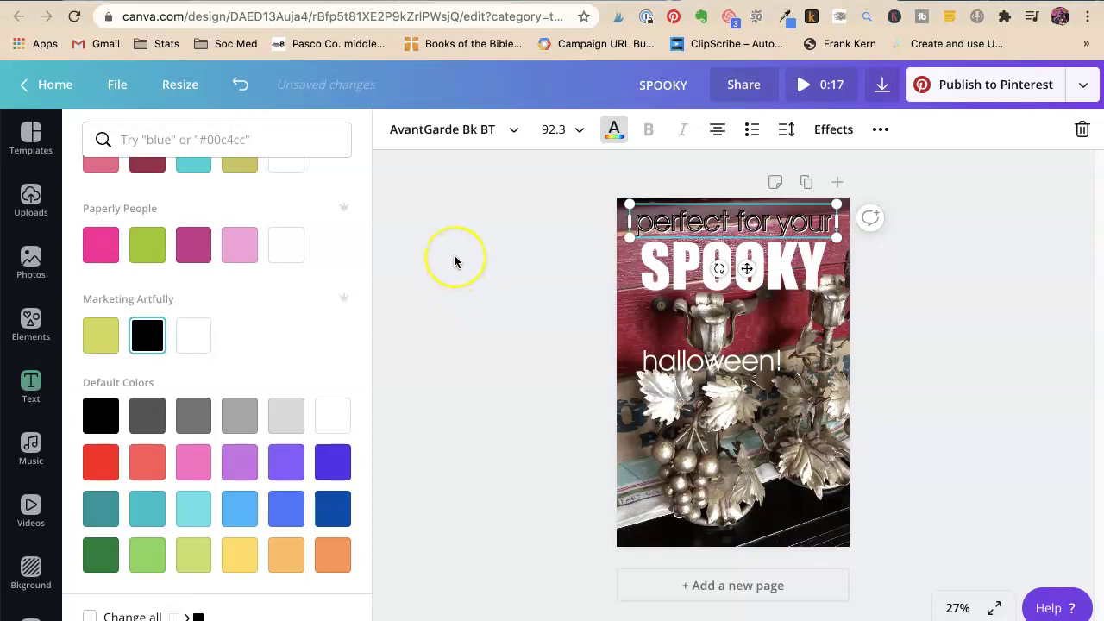
click(193, 334)
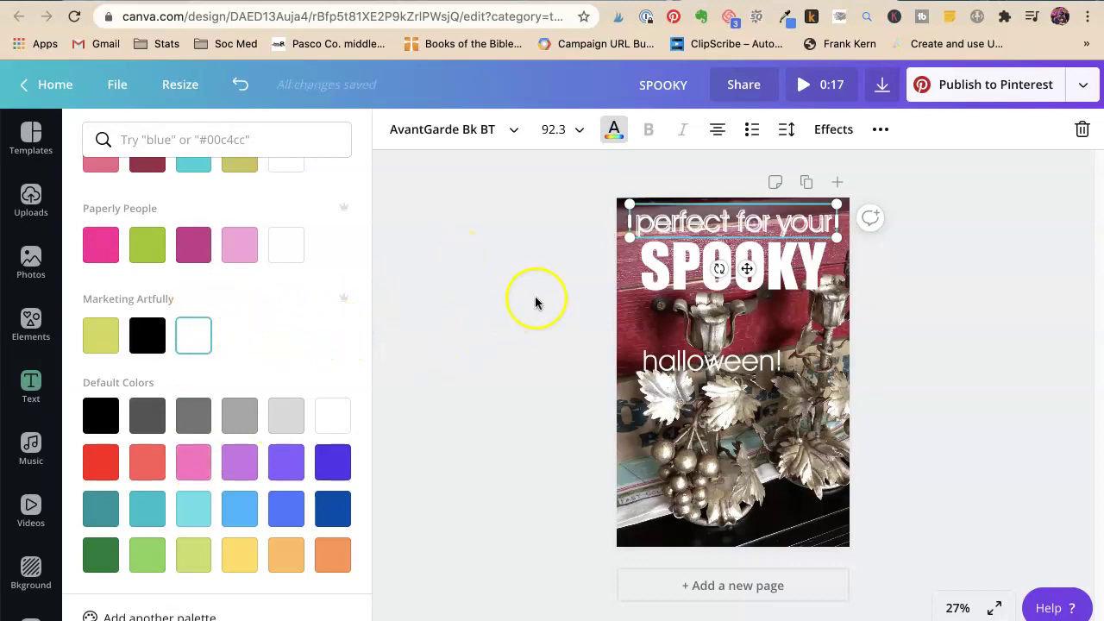
Replace the old 'halloween!' with an Alt-dragged copy of 'perfect for your' retyped 'halloween!'.
click(717, 359)
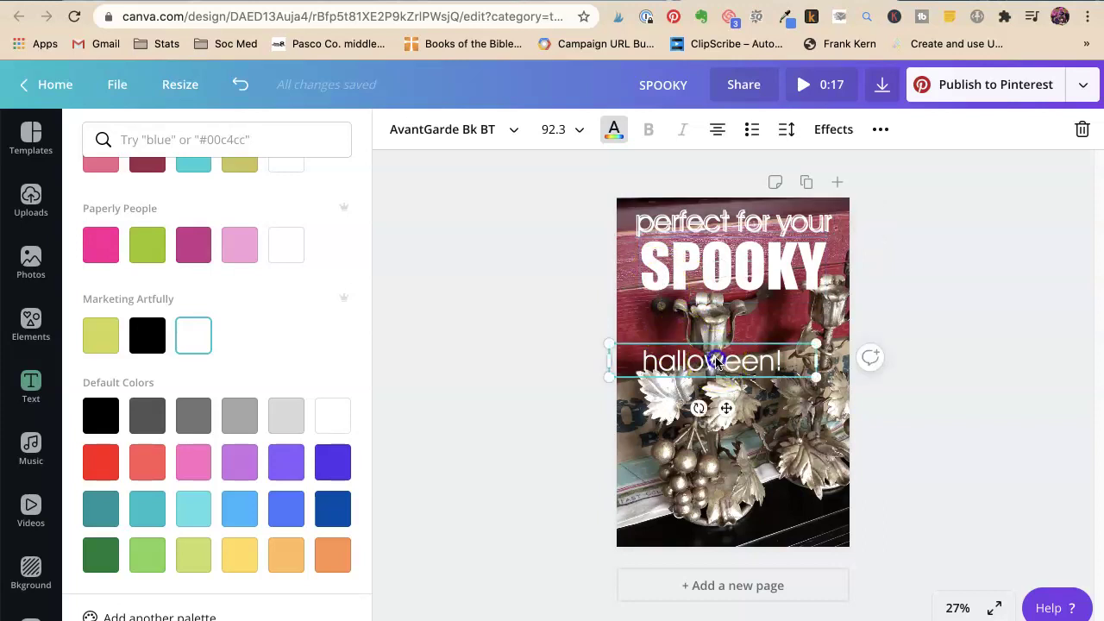
drag(716, 361, 727, 310)
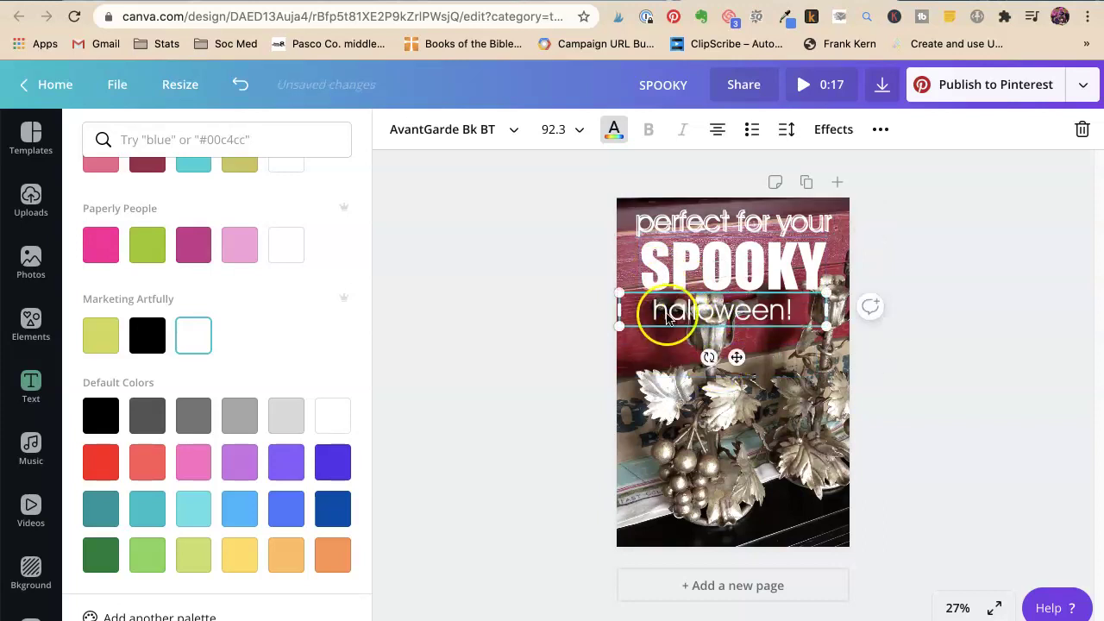
key(Delete)
click(739, 221)
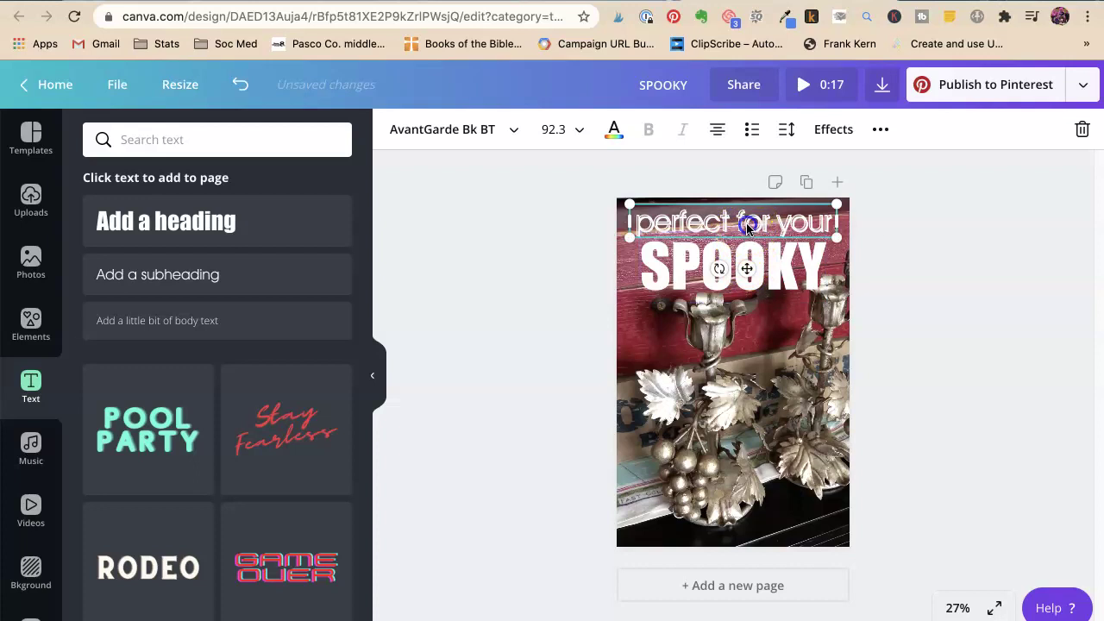
drag(726, 228, 730, 233)
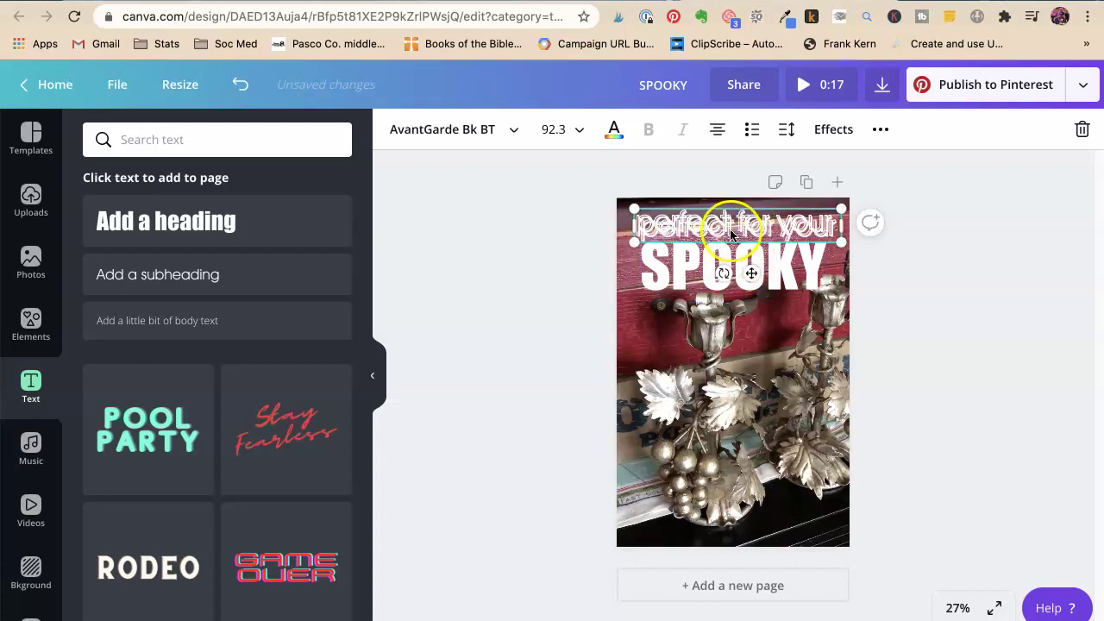
drag(733, 285, 586, 304)
text(halloween)
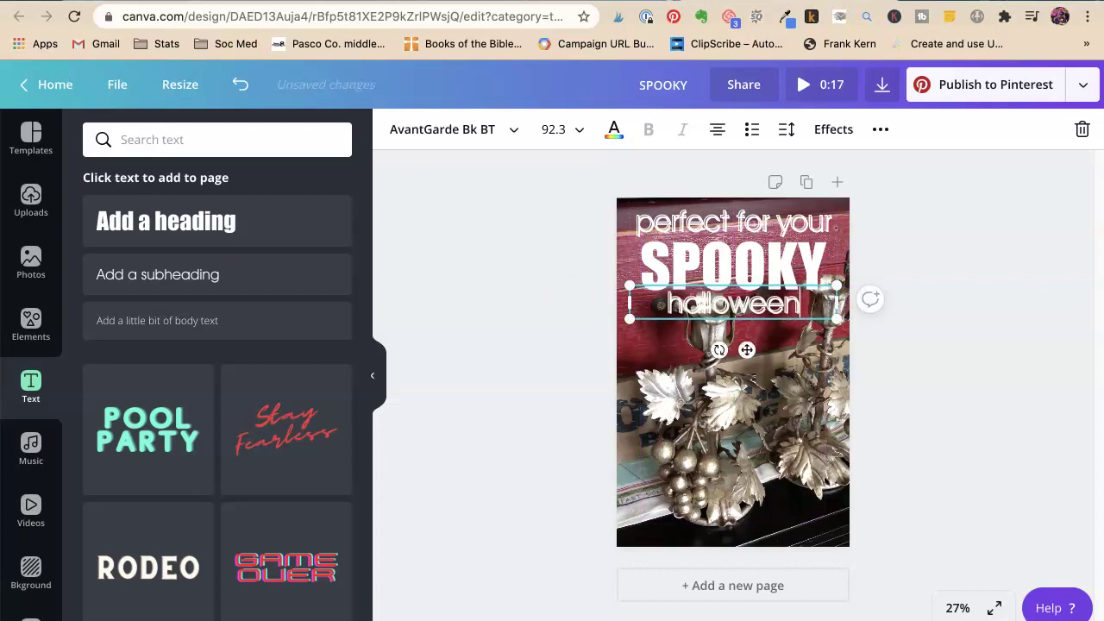
text(!)
Recolour the SPOOKY heading orange, settling on a light orange shade.
click(972, 277)
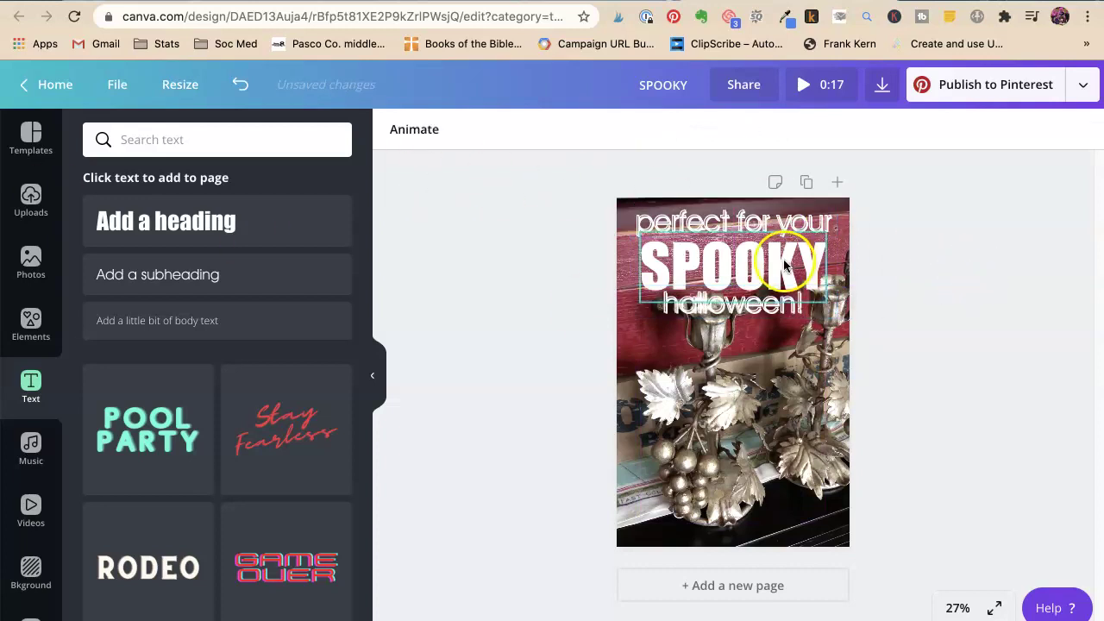
click(781, 262)
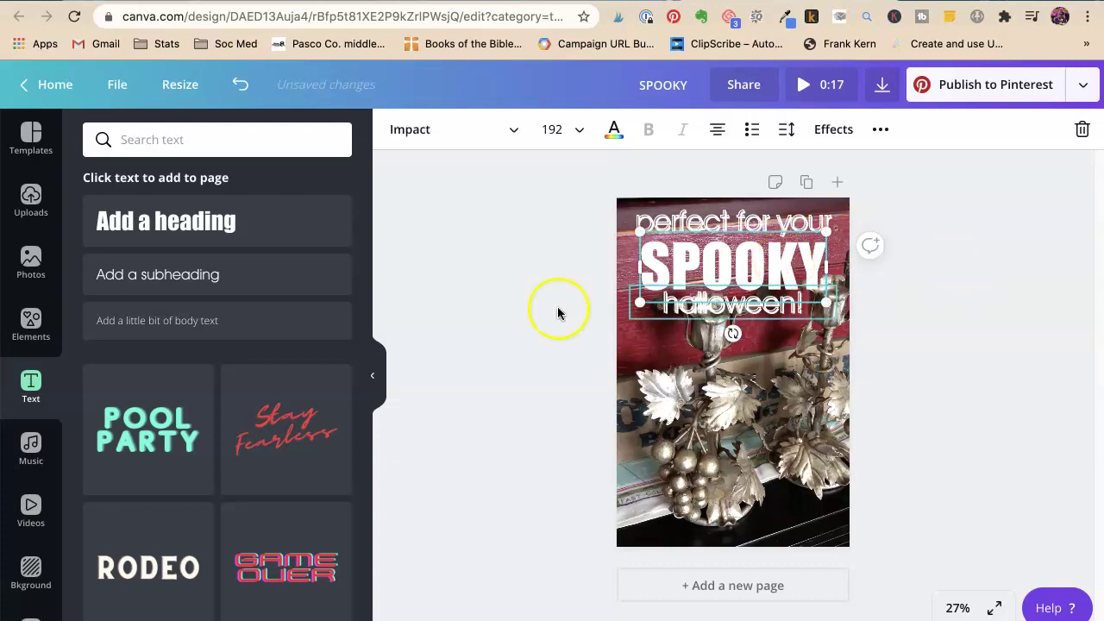
click(613, 128)
scroll(167, 417, down, 6)
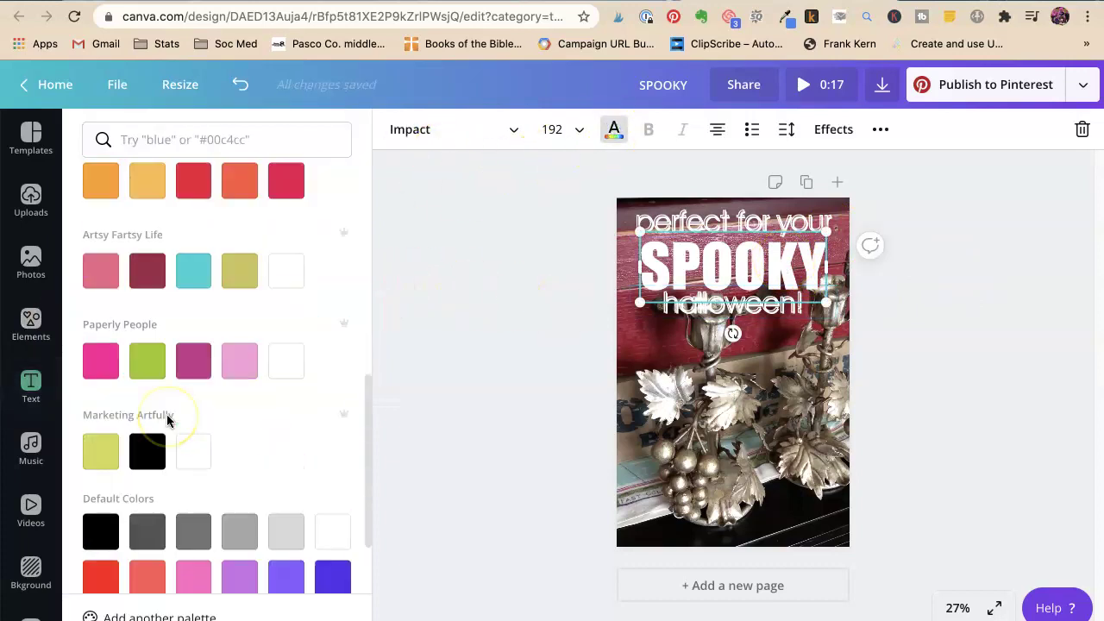
click(238, 190)
click(470, 207)
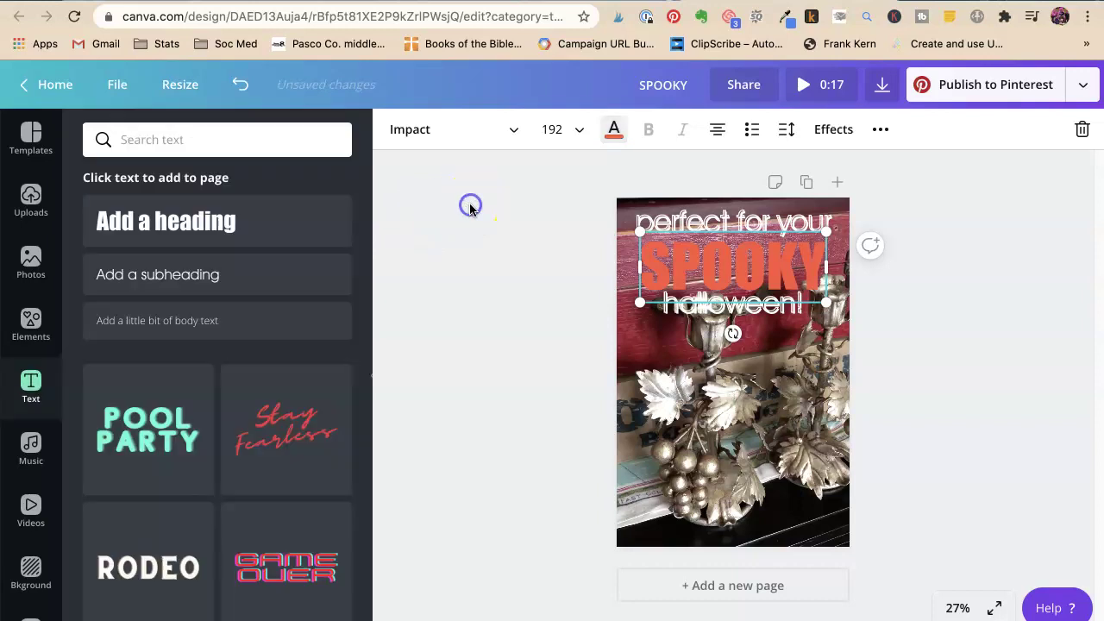
click(613, 128)
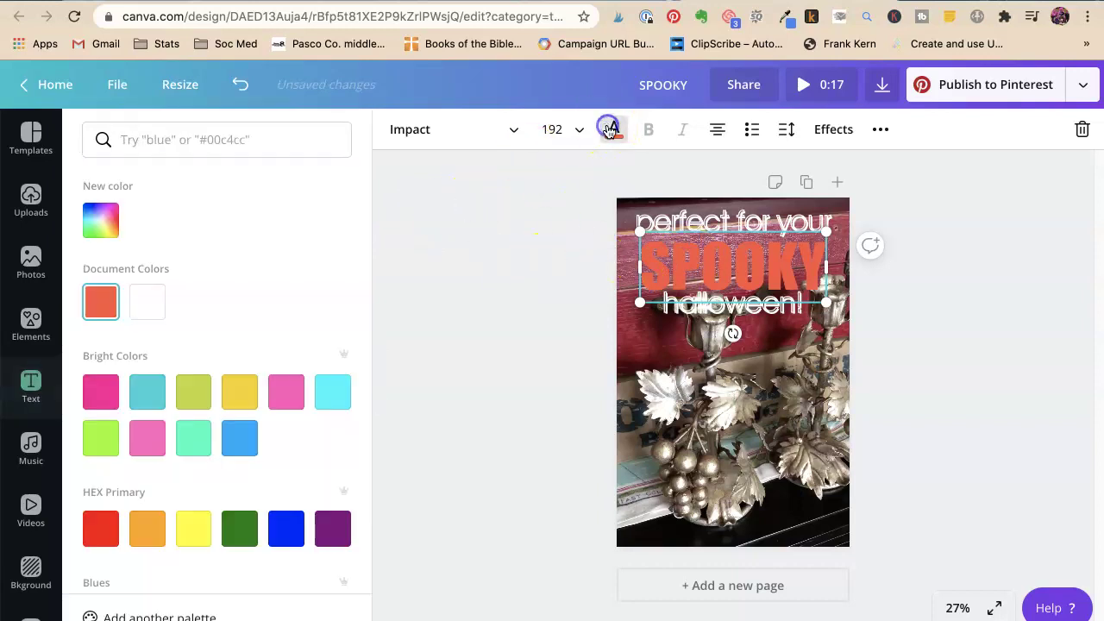
scroll(182, 472, down, 3)
scroll(182, 472, down, 5)
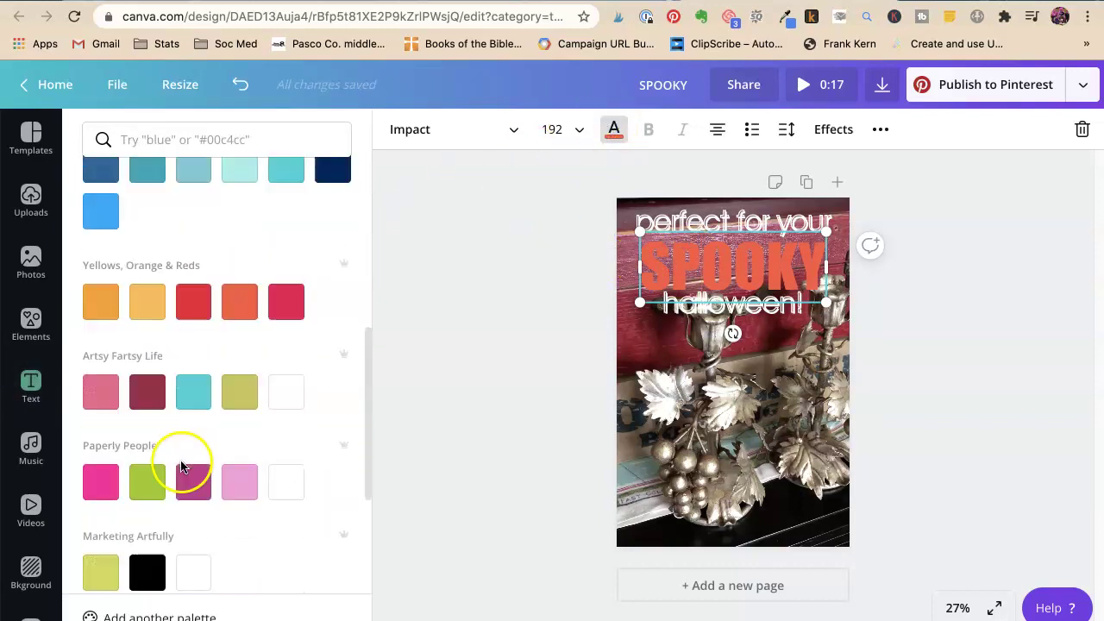
click(158, 301)
click(441, 288)
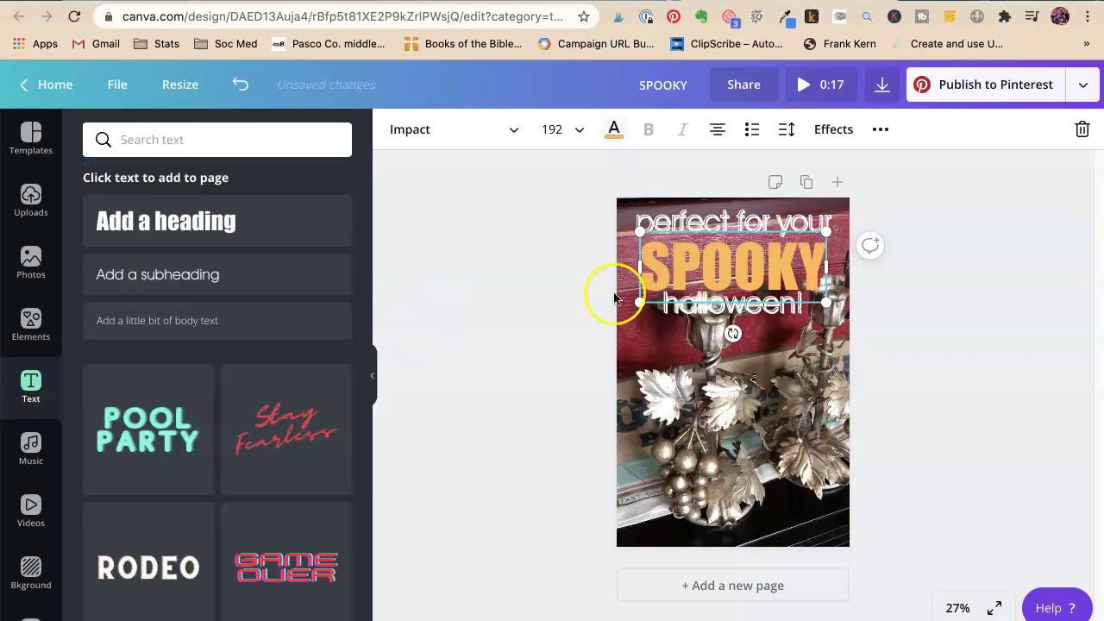
click(919, 338)
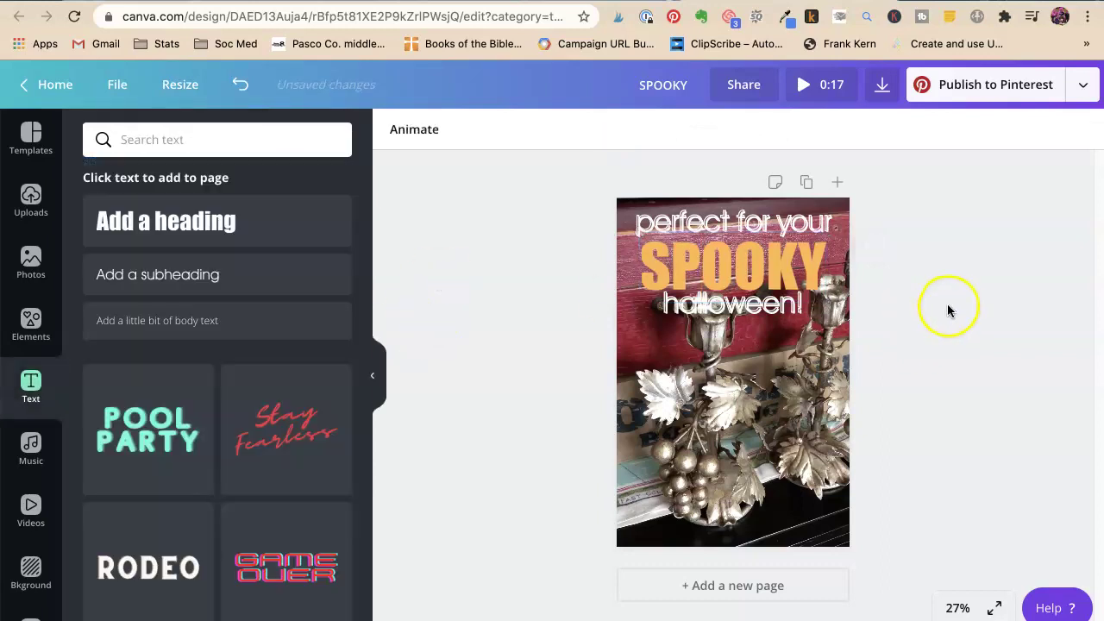
Add a white 'get them on Etsy!' heading at size 72 and place it at the pin's bottom right.
click(757, 388)
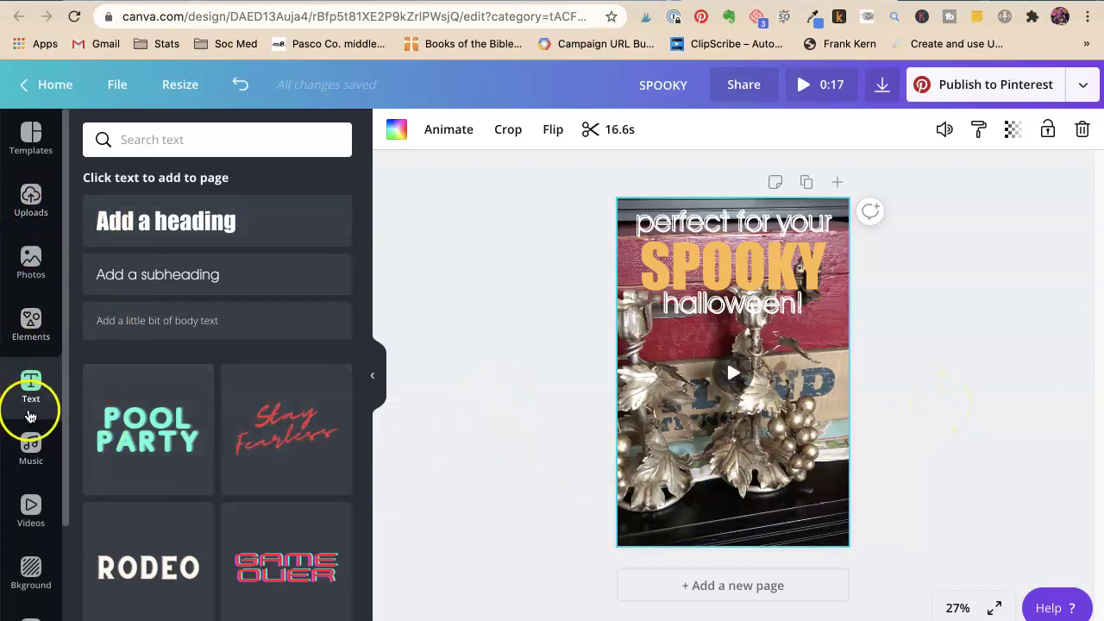
click(151, 232)
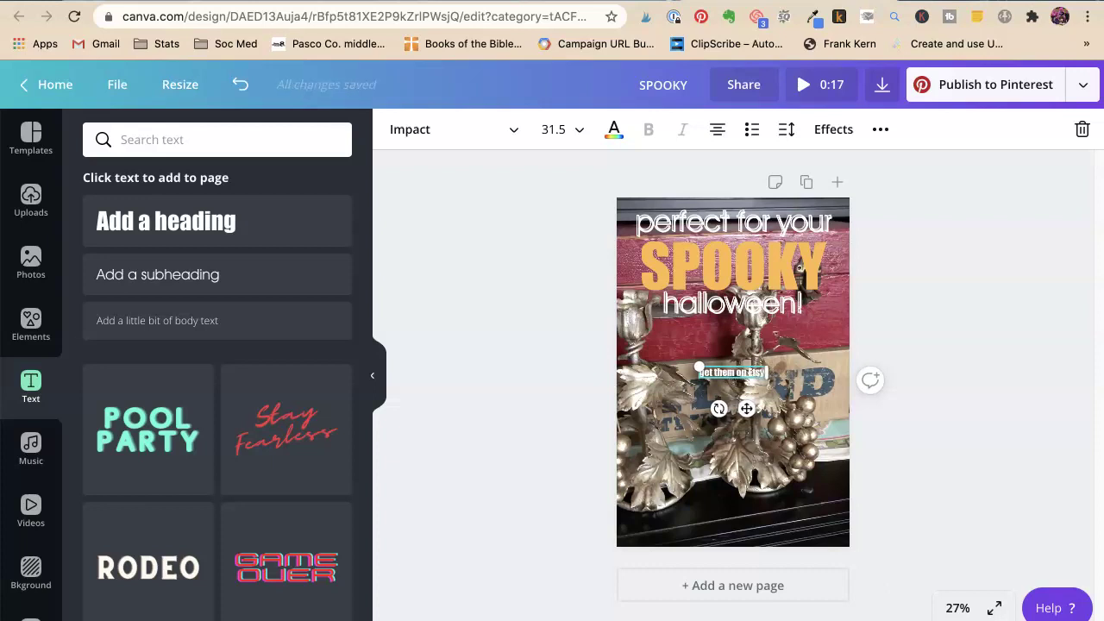
click(1015, 446)
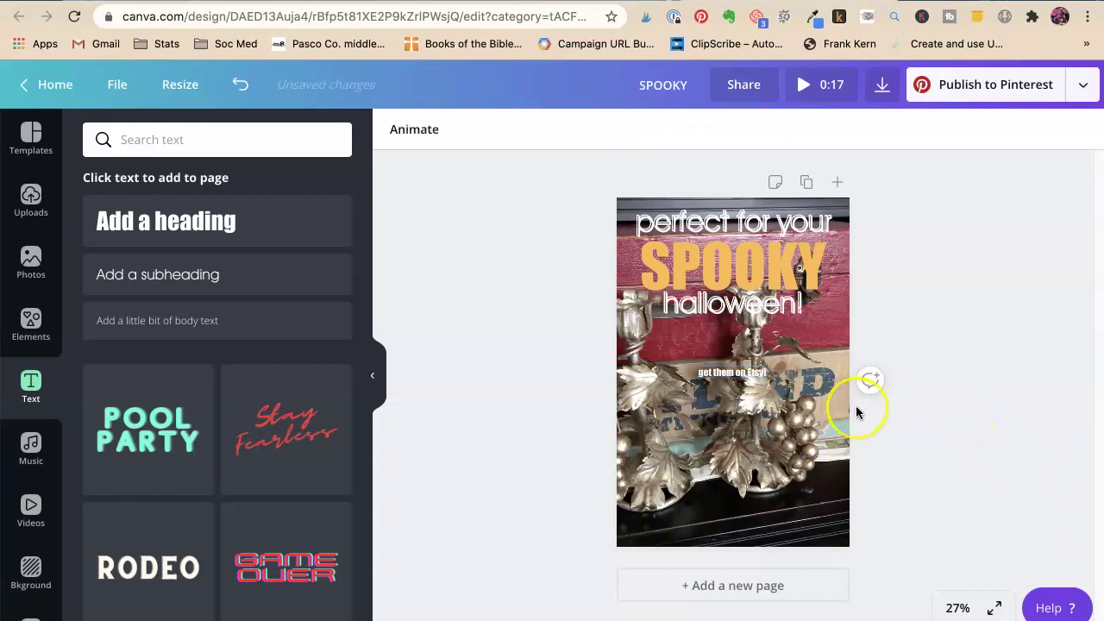
drag(748, 373, 678, 536)
click(946, 520)
drag(815, 537, 822, 525)
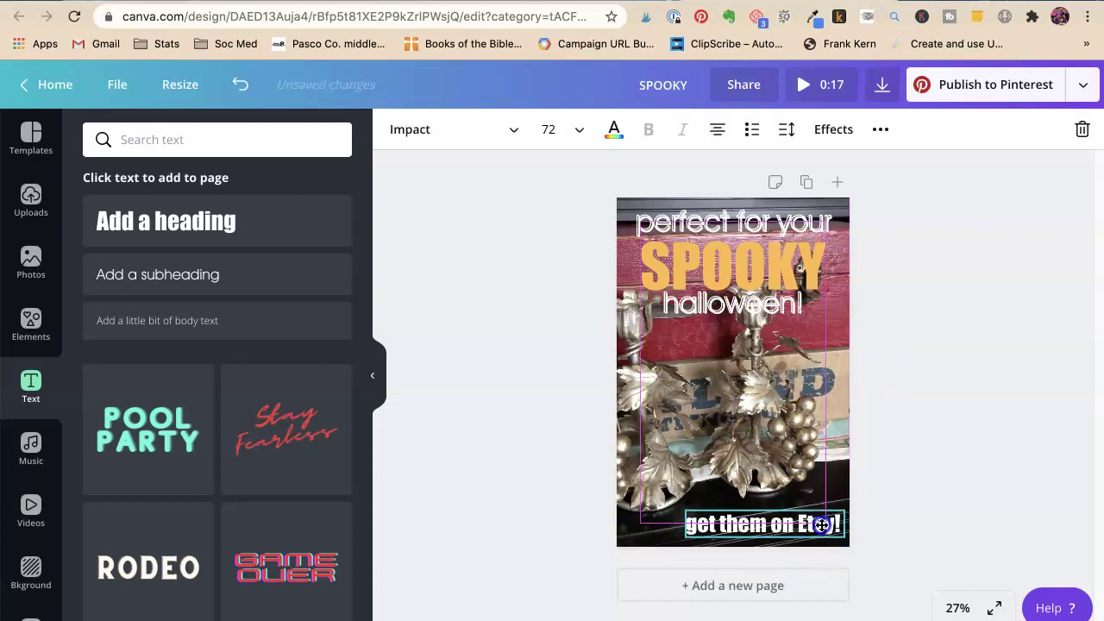
click(1009, 517)
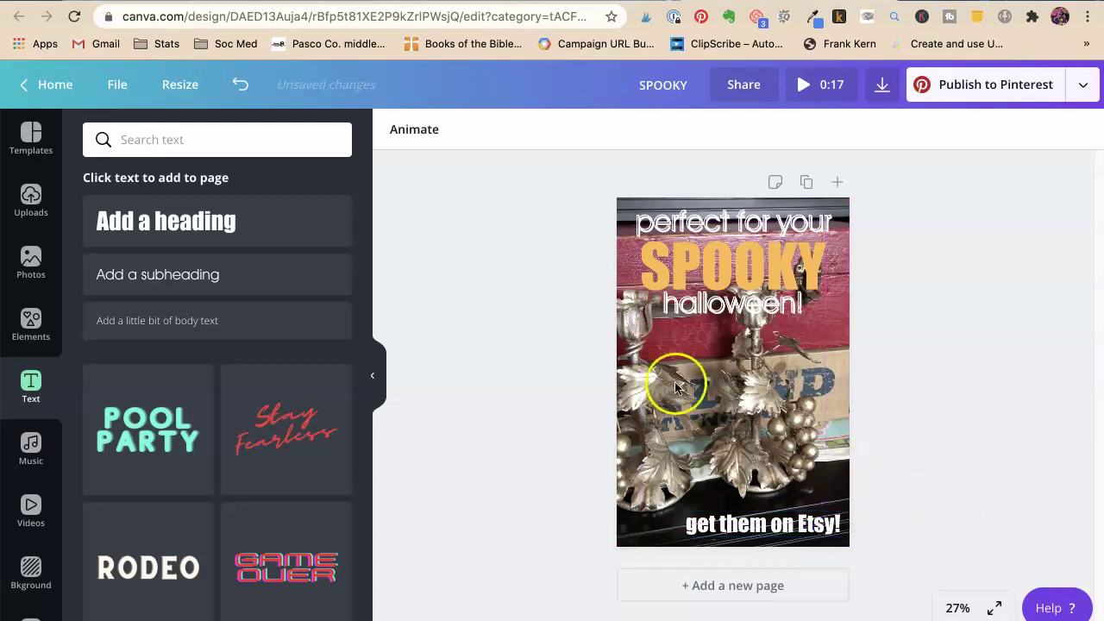
click(745, 374)
click(732, 373)
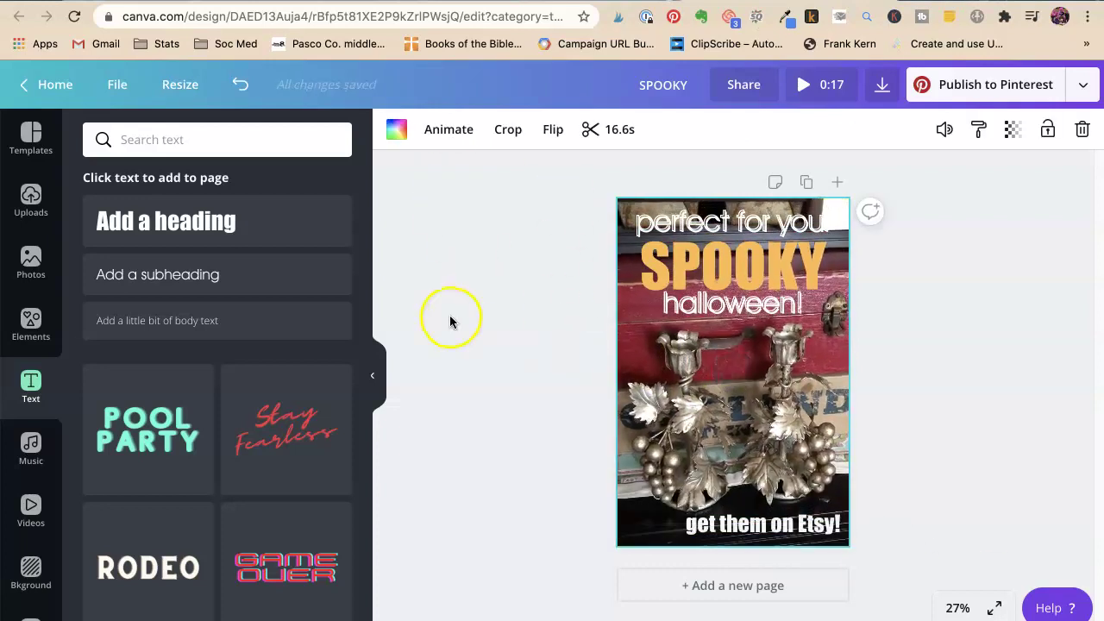
click(468, 319)
click(738, 385)
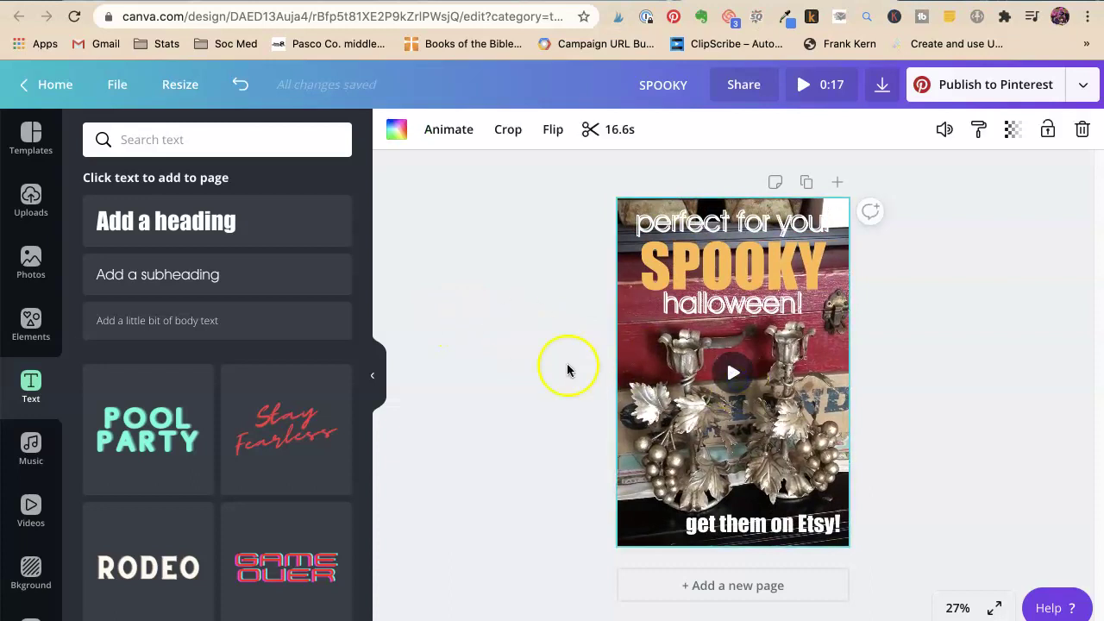
click(705, 380)
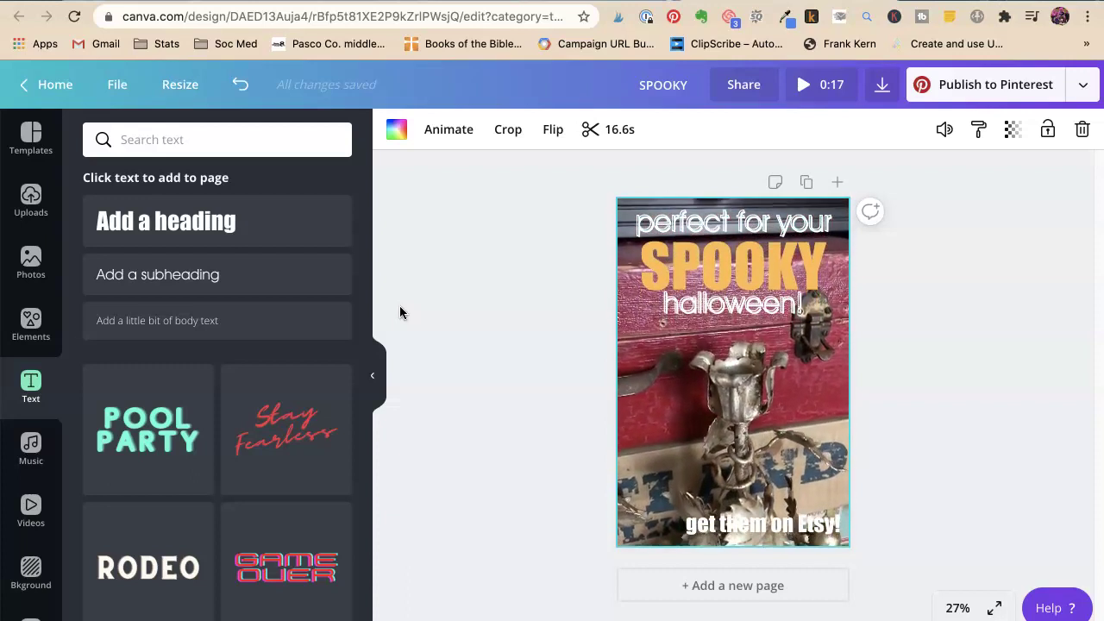
Add a square from Elements and stretch it into a wide bar behind 'perfect for your'.
click(939, 373)
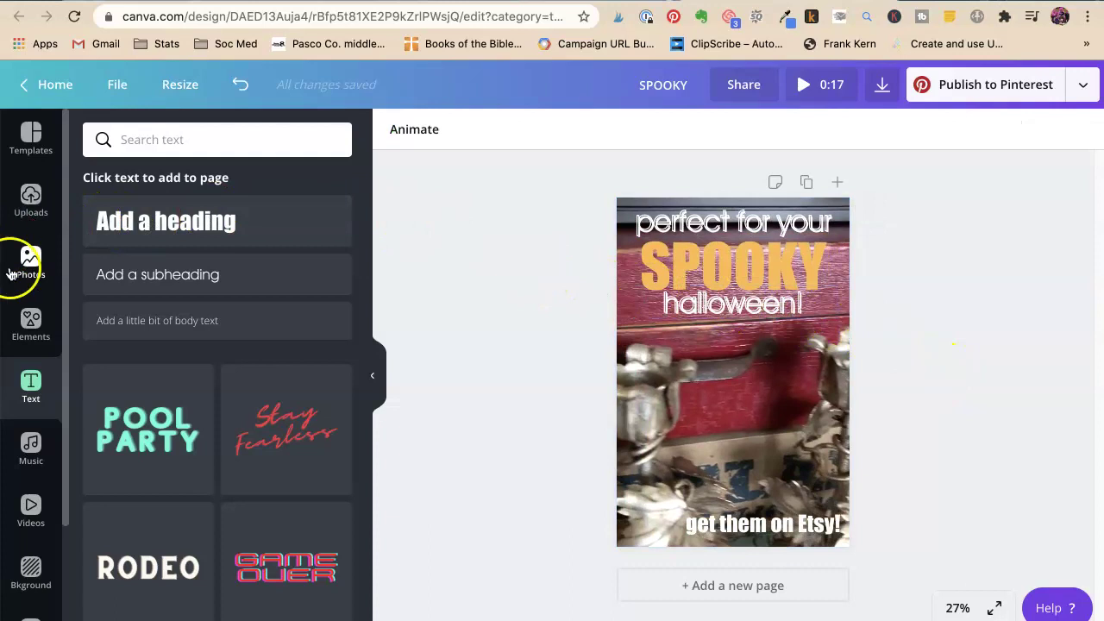
click(29, 321)
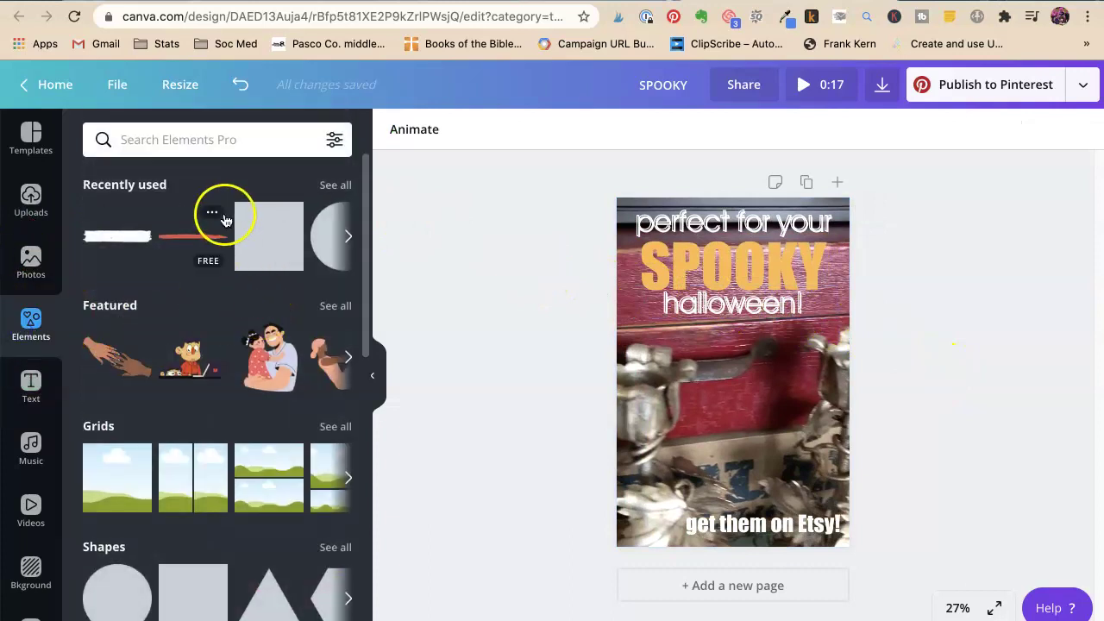
click(279, 238)
drag(766, 355, 732, 285)
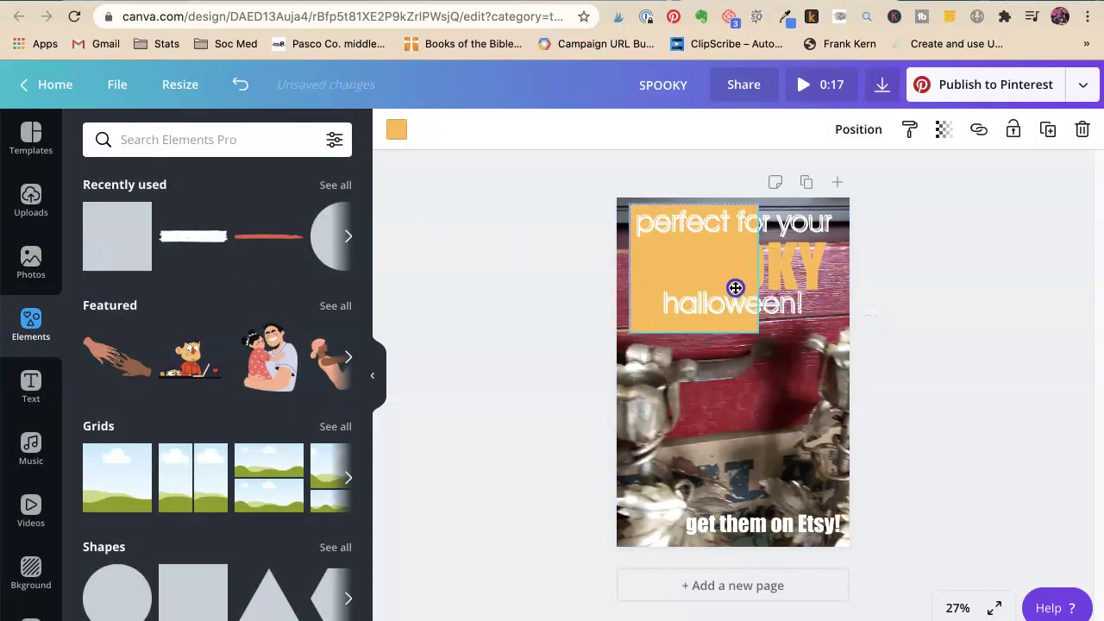
drag(696, 331, 867, 220)
drag(631, 220, 560, 220)
Set the bar's transparency to 44 and its colour to black.
click(945, 131)
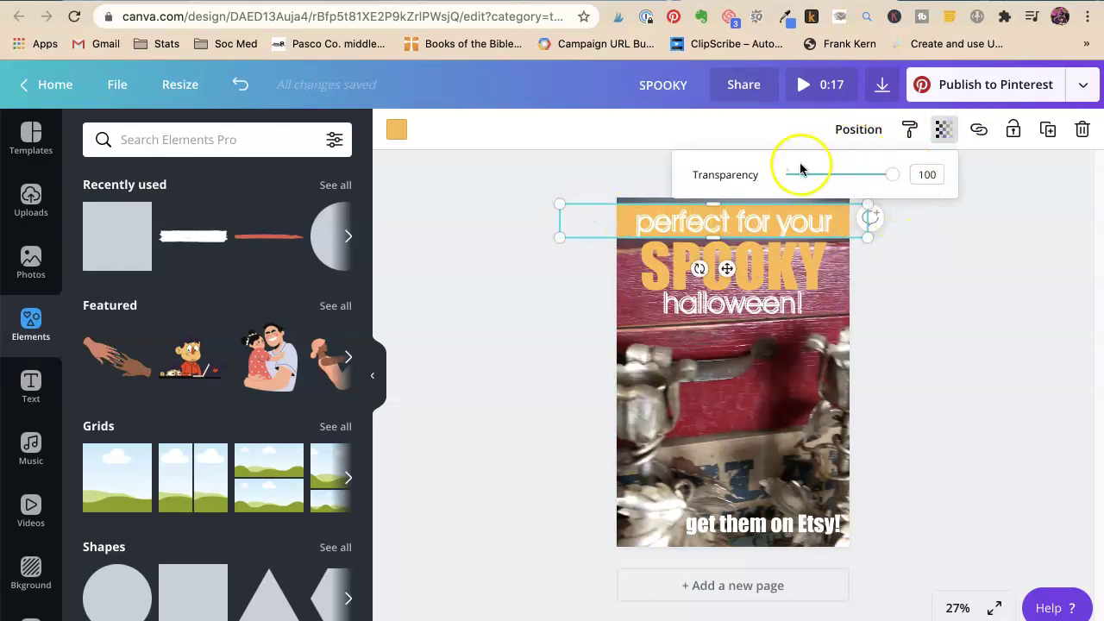
drag(882, 180, 830, 180)
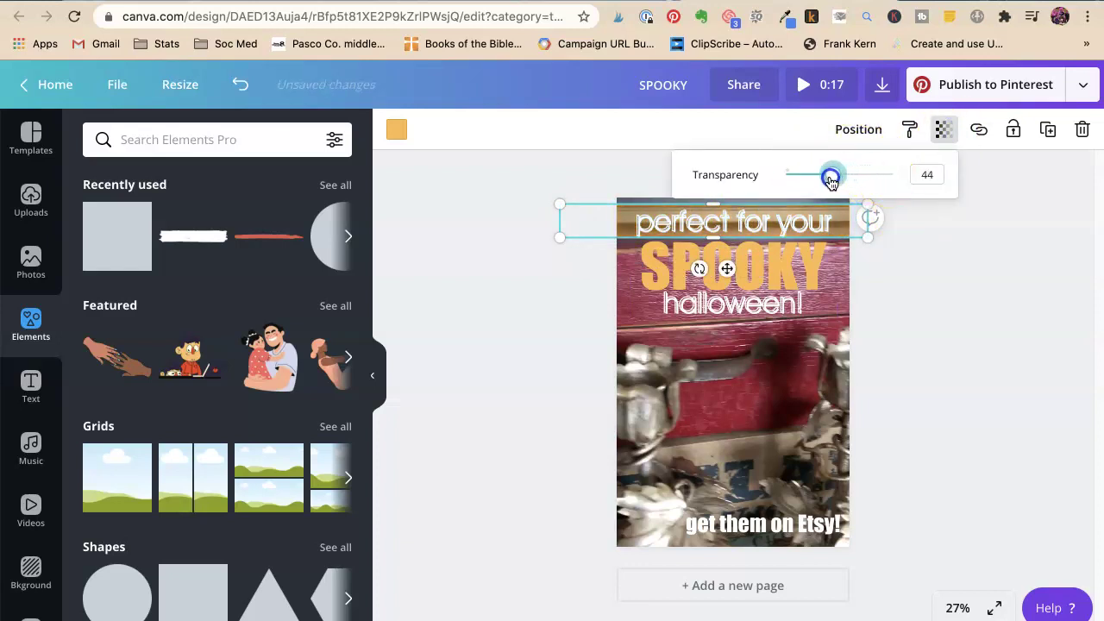
click(401, 131)
click(401, 130)
scroll(202, 406, down, 4)
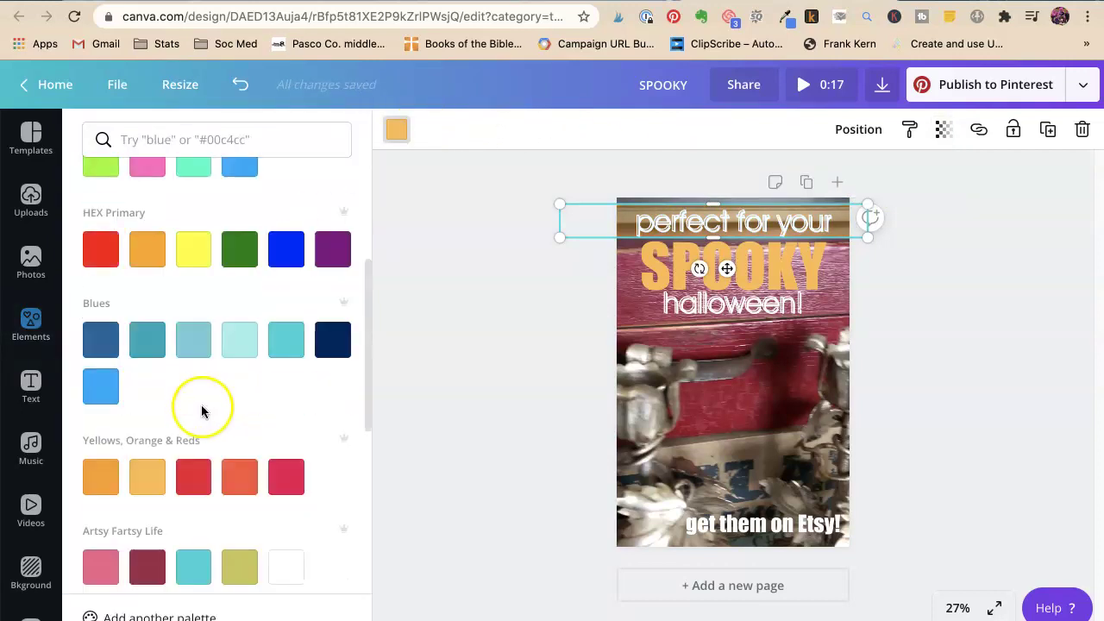
scroll(161, 411, down, 5)
click(147, 336)
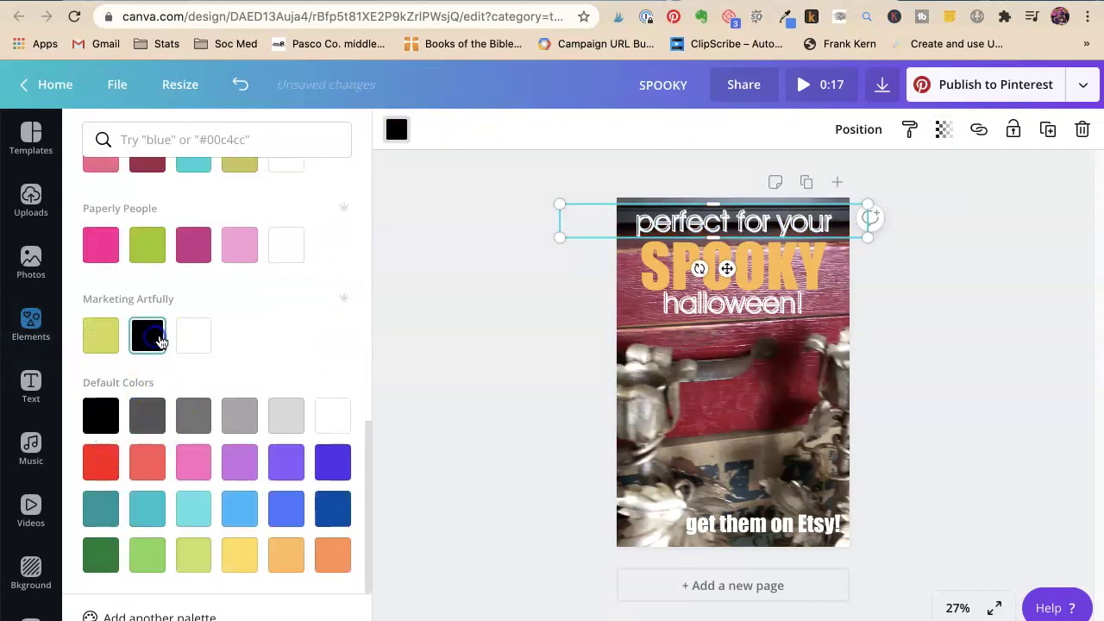
click(437, 229)
click(897, 263)
Nudge the black bar into place and send it to the back behind the text.
click(848, 235)
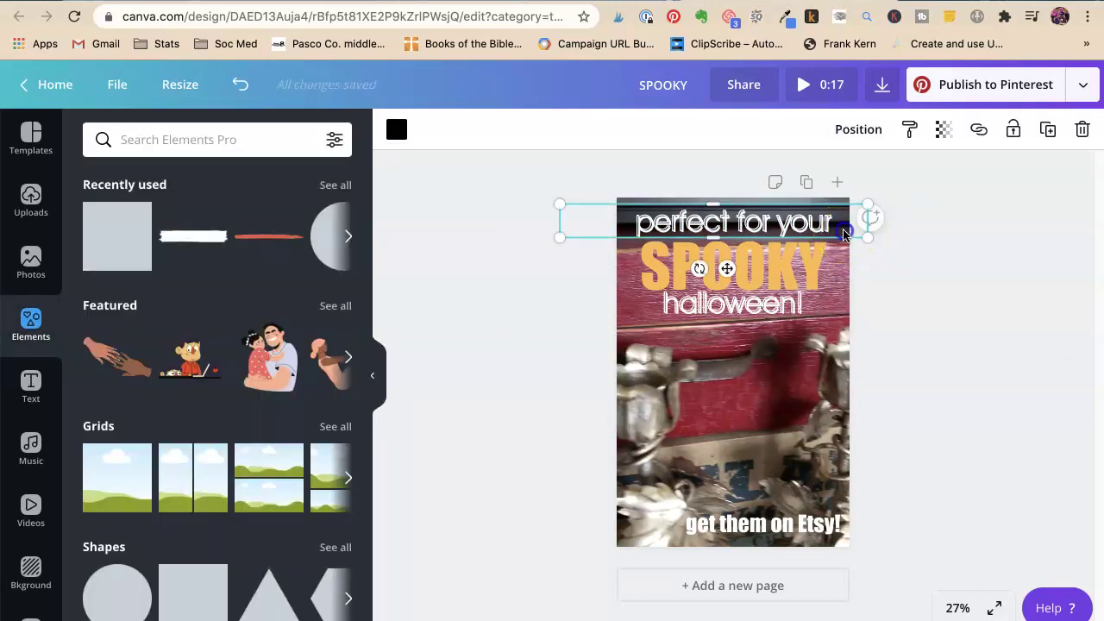
drag(844, 235, 818, 313)
right_click(818, 313)
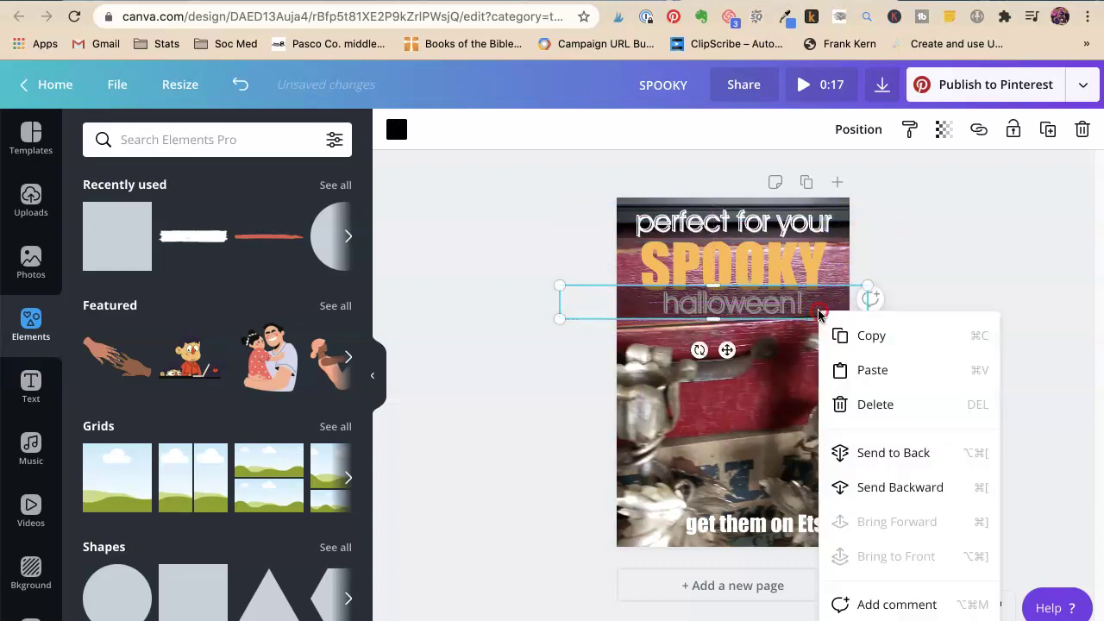
click(875, 454)
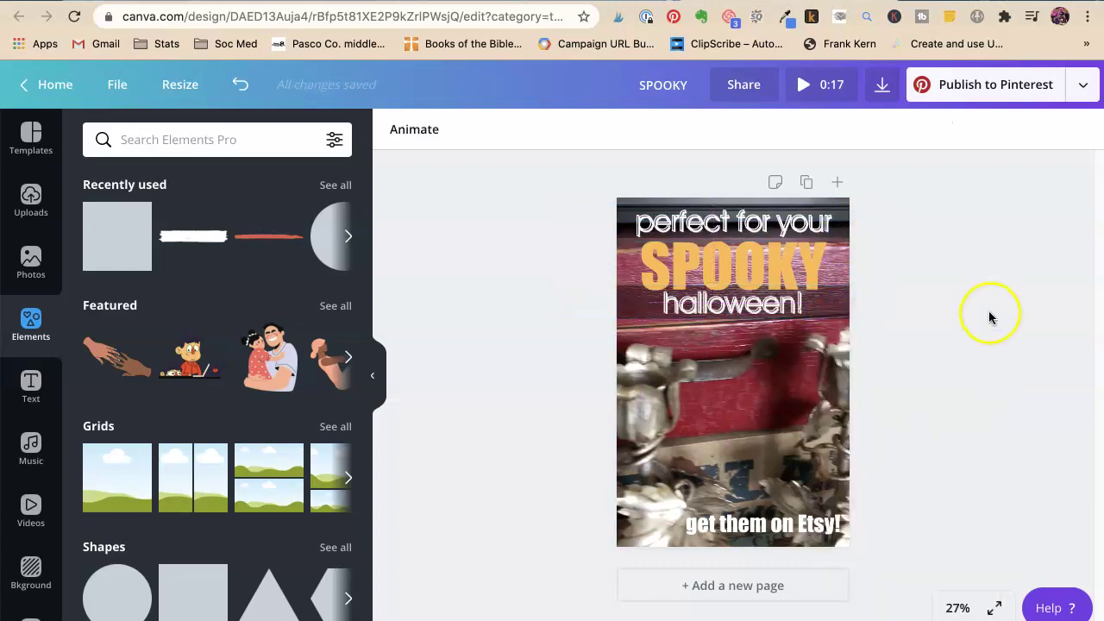
click(835, 312)
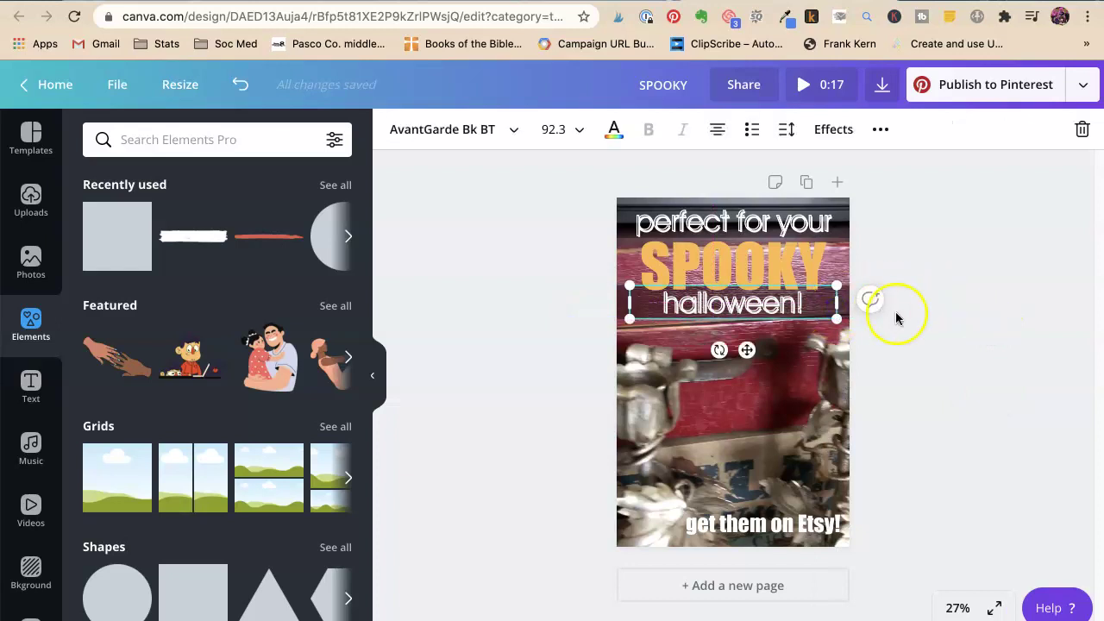
click(925, 319)
drag(844, 310, 843, 311)
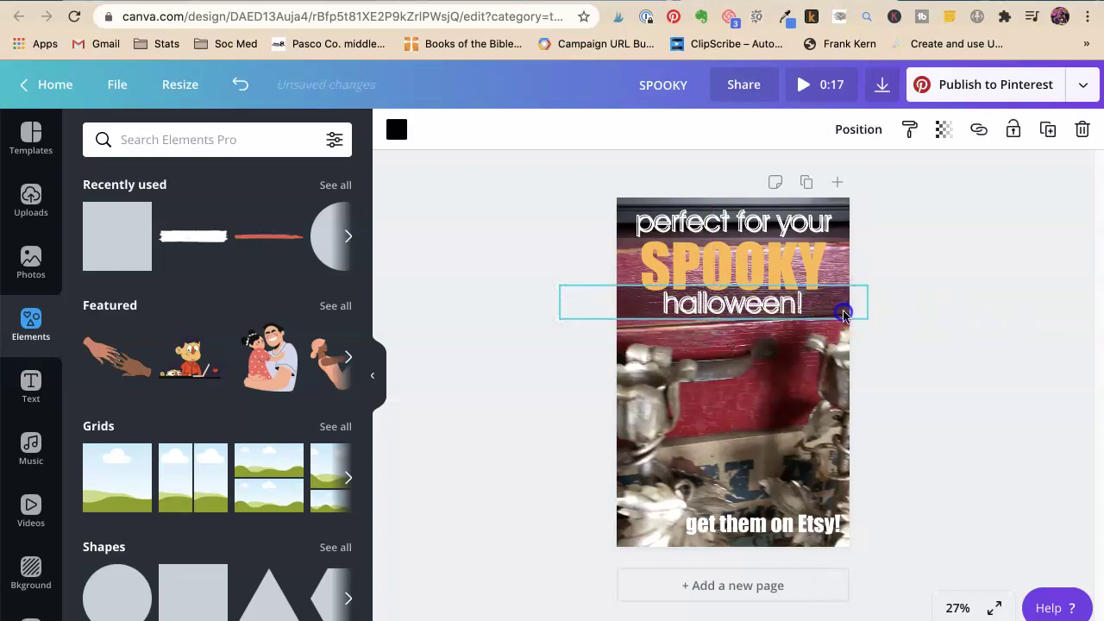
click(1011, 326)
click(743, 258)
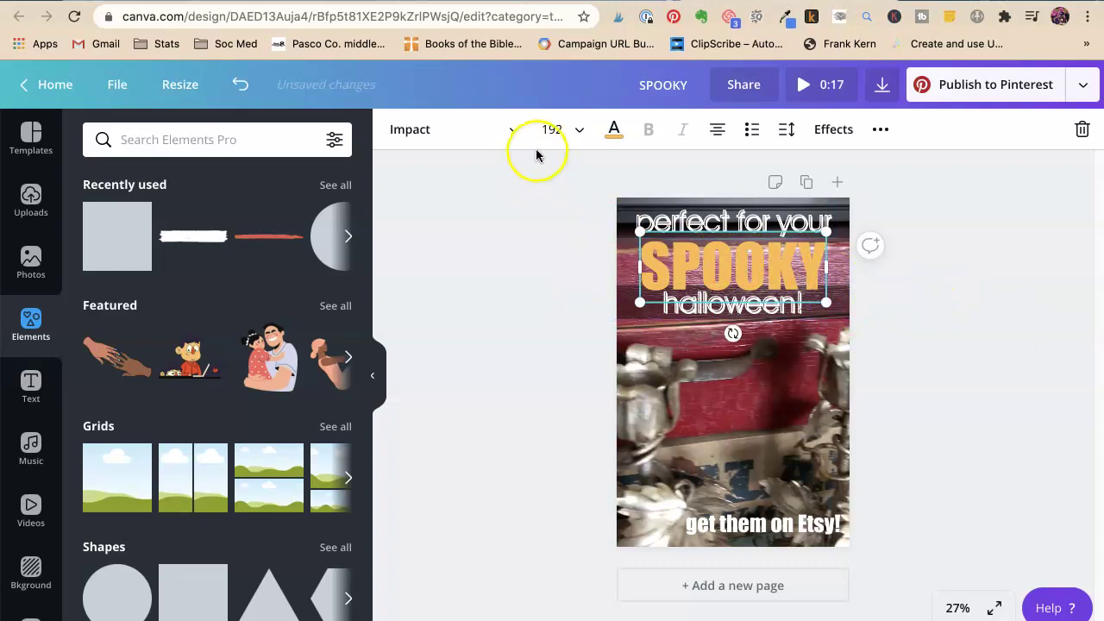
Try the Amelia, Cedar and Hello Lijo fonts on SPOOKY.
click(509, 135)
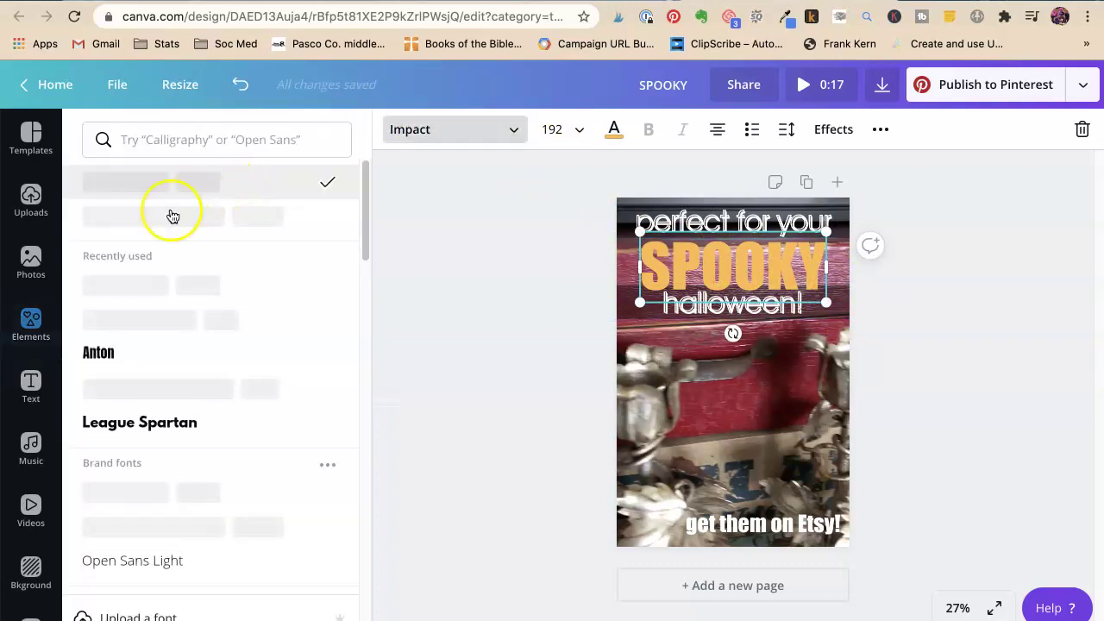
scroll(161, 273, down, 5)
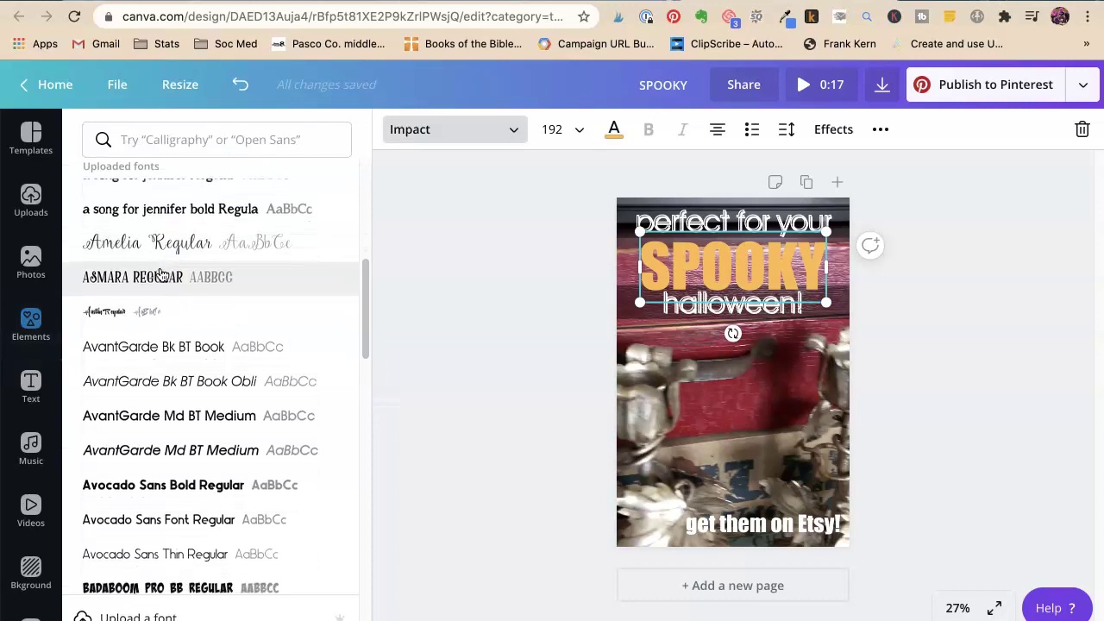
click(159, 245)
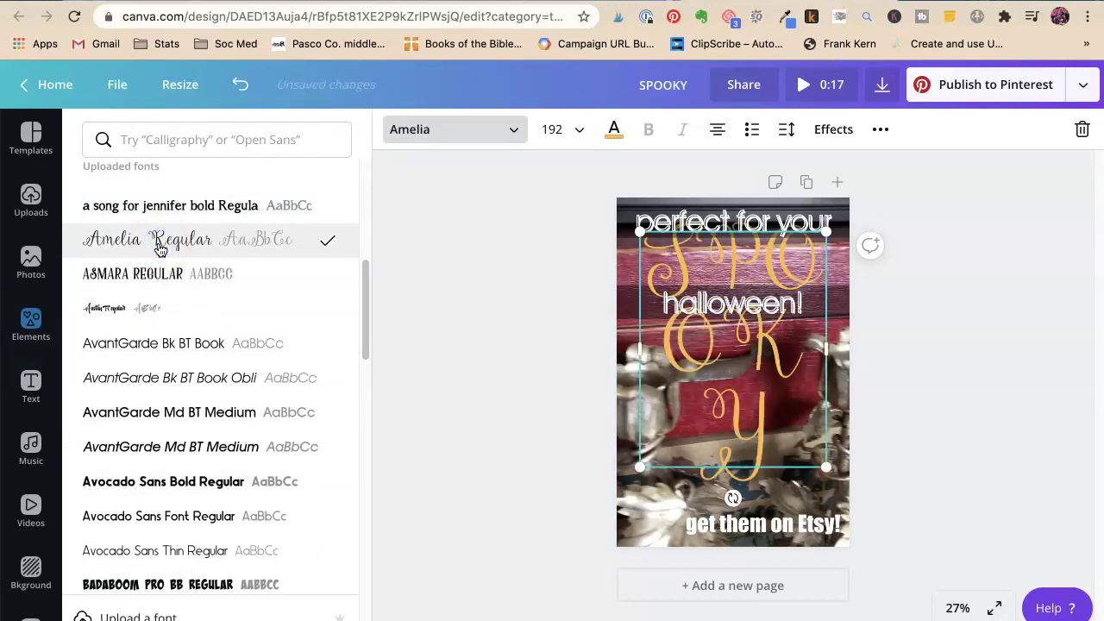
scroll(159, 249, down, 8)
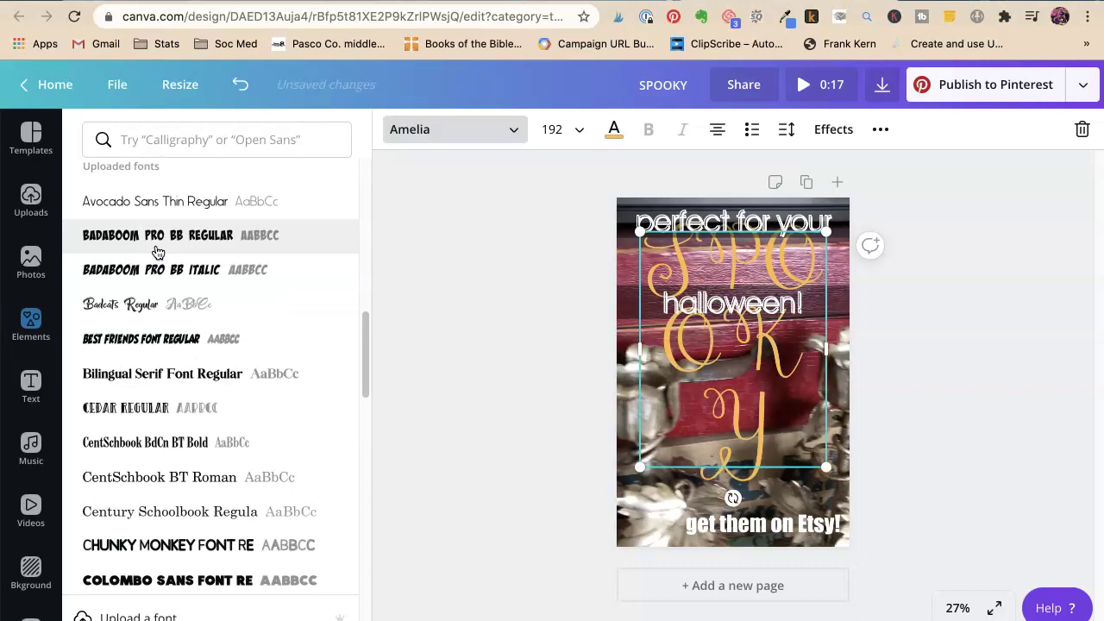
click(108, 435)
click(112, 412)
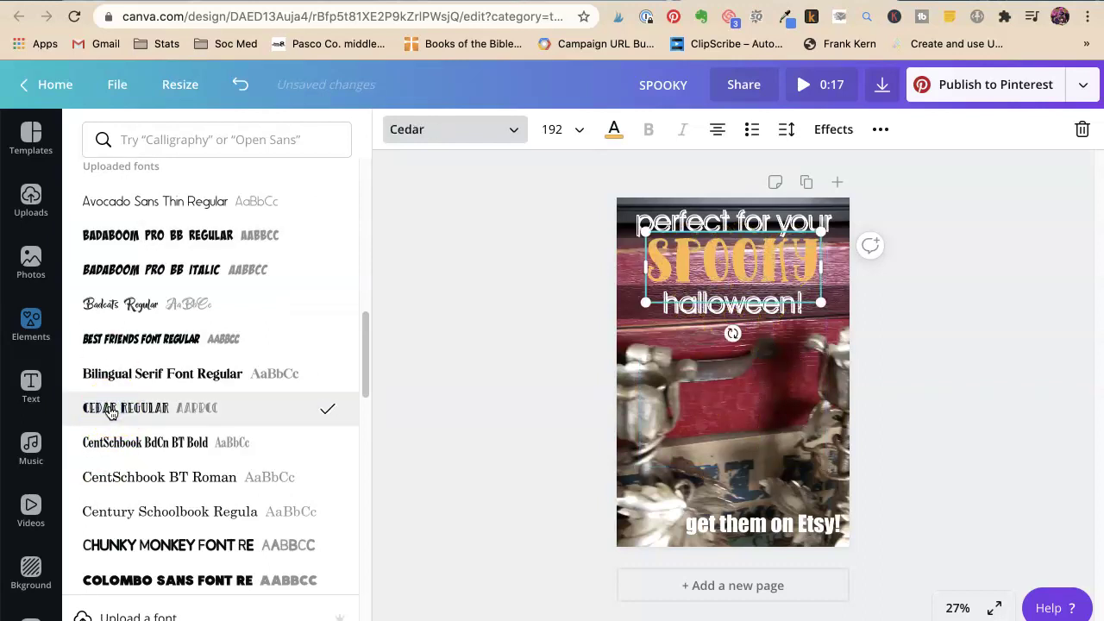
scroll(123, 408, down, 8)
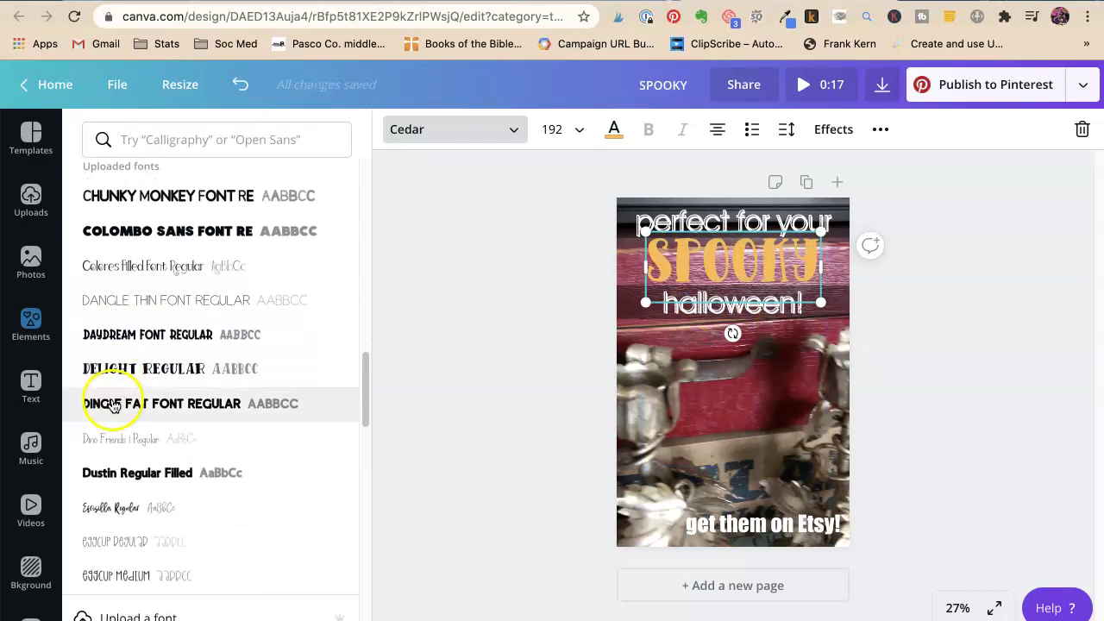
scroll(112, 406, down, 8)
scroll(112, 405, down, 9)
scroll(112, 405, down, 1)
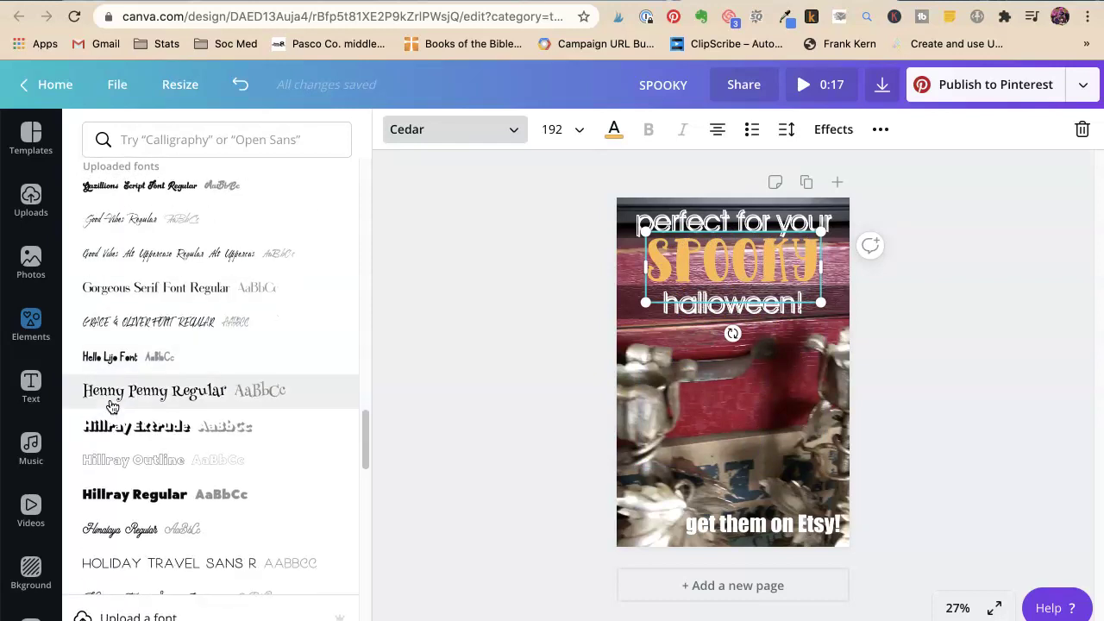
click(129, 357)
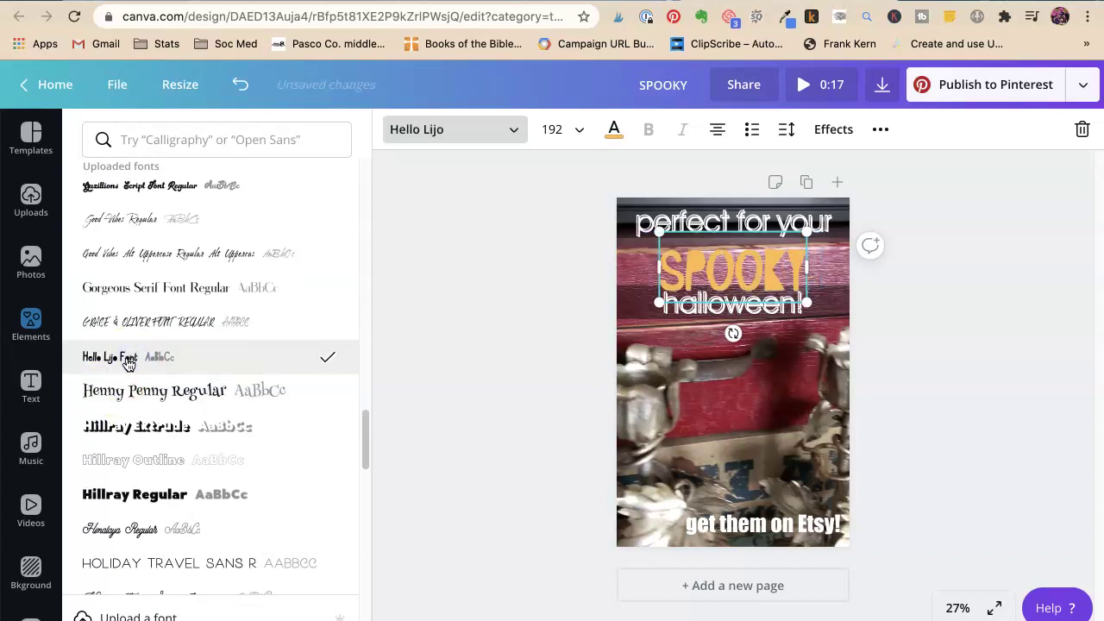
Try Hillray Extrude and Love Sucks Dashed on SPOOKY, then settle on Natasya.
scroll(120, 405, down, 1)
click(121, 407)
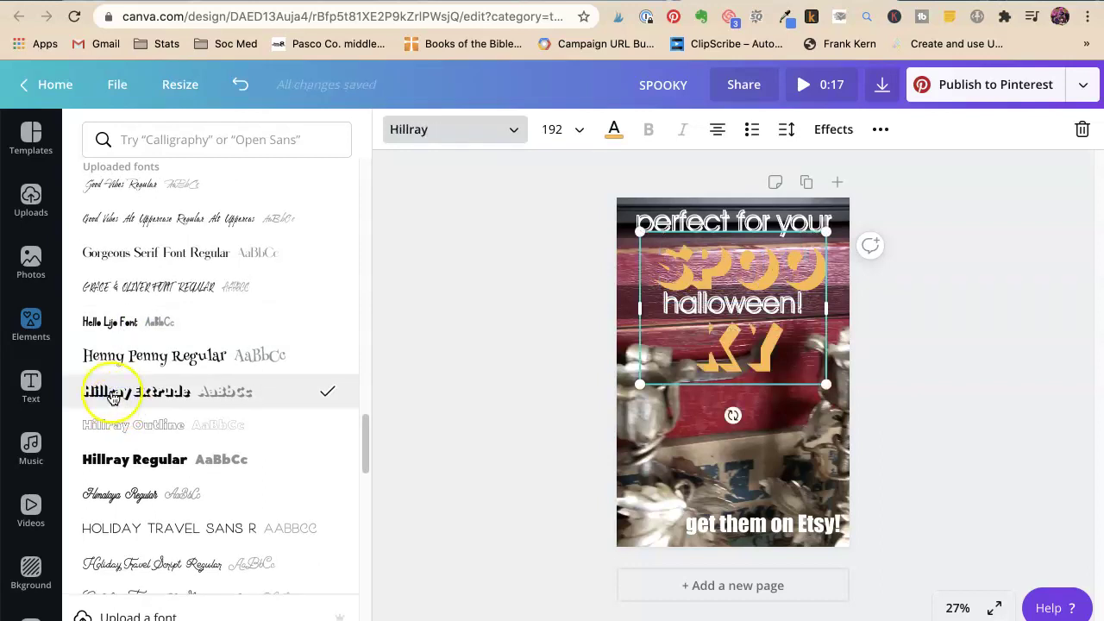
scroll(113, 396, down, 2)
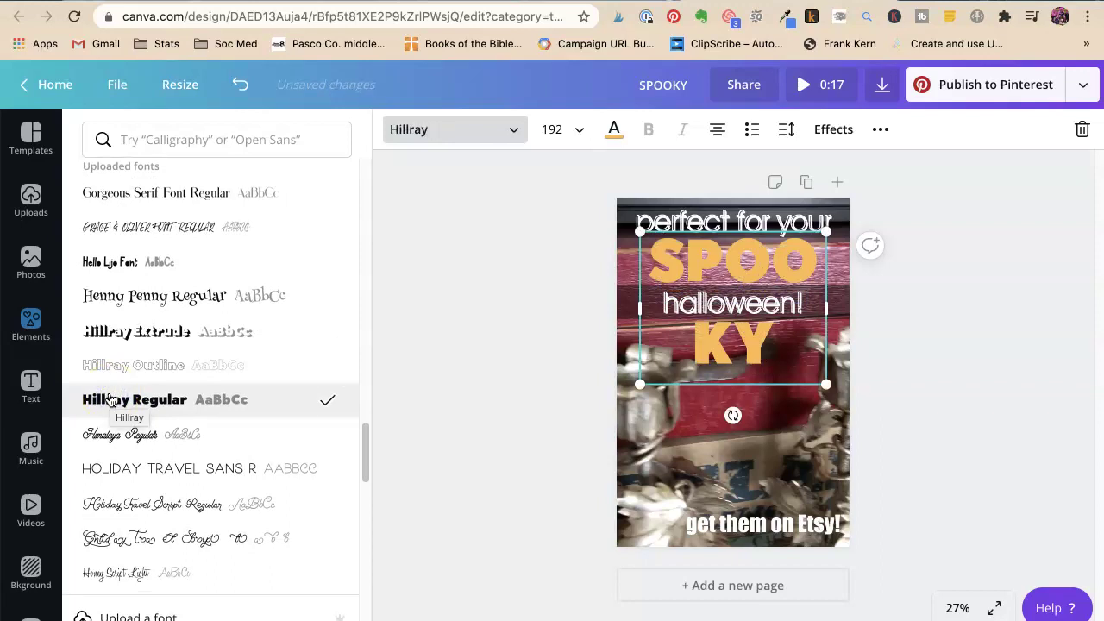
scroll(111, 399, down, 1)
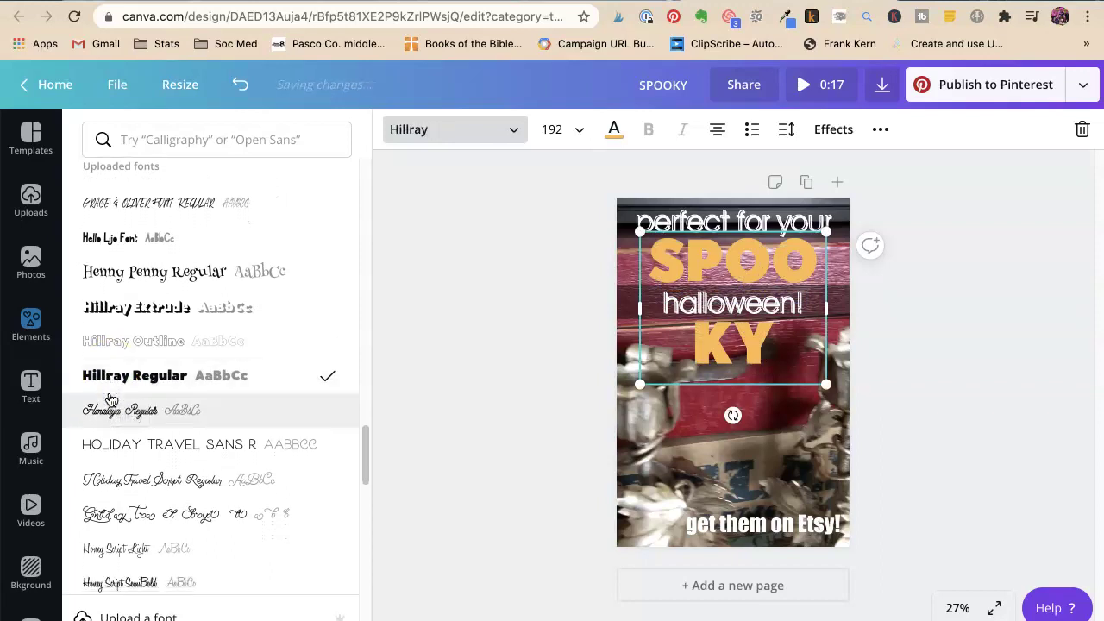
scroll(110, 398, down, 5)
scroll(110, 399, down, 13)
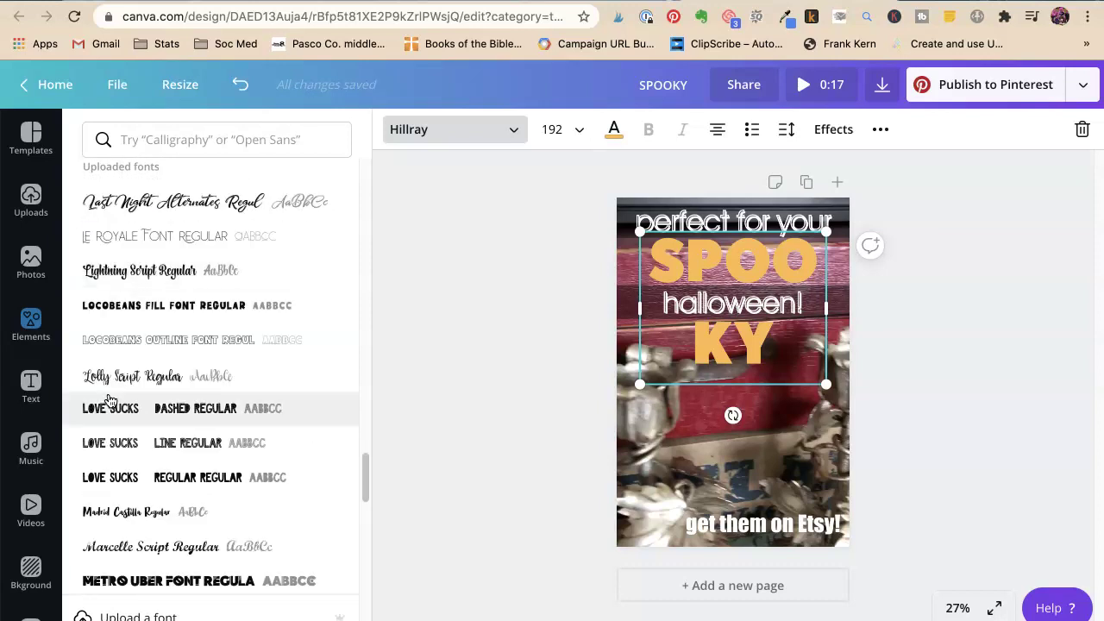
scroll(110, 398, down, 3)
click(129, 345)
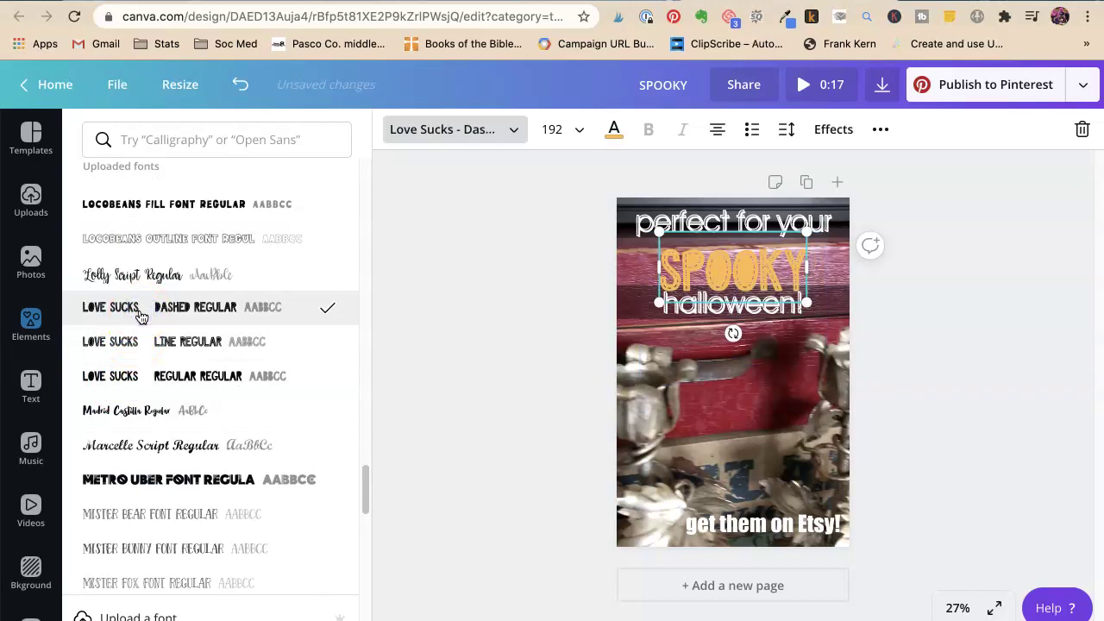
scroll(138, 333, down, 5)
scroll(138, 319, down, 2)
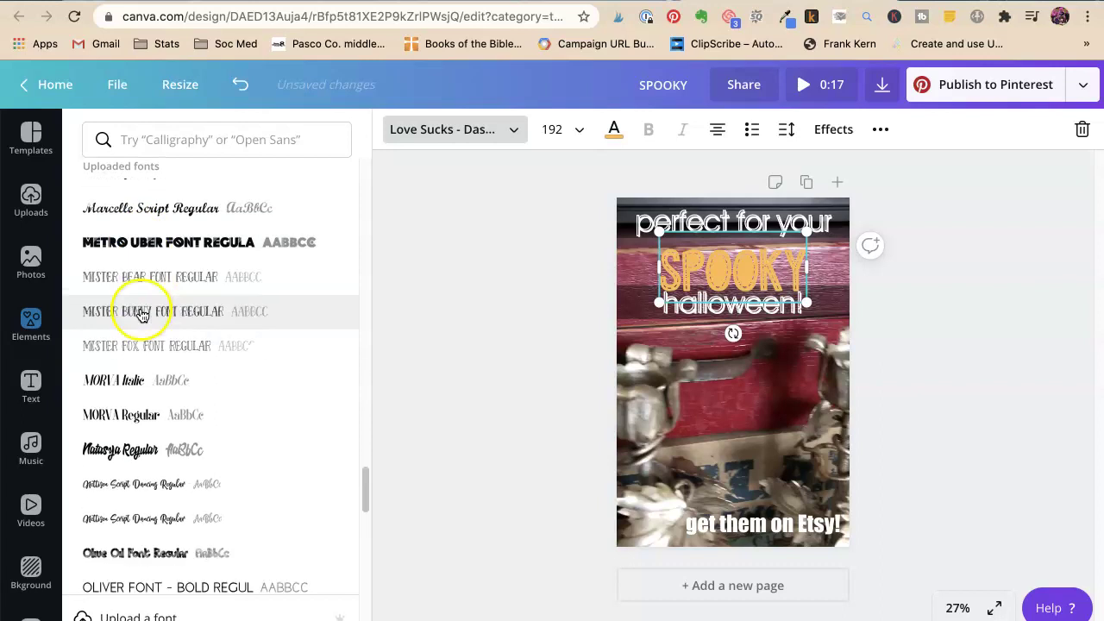
click(110, 457)
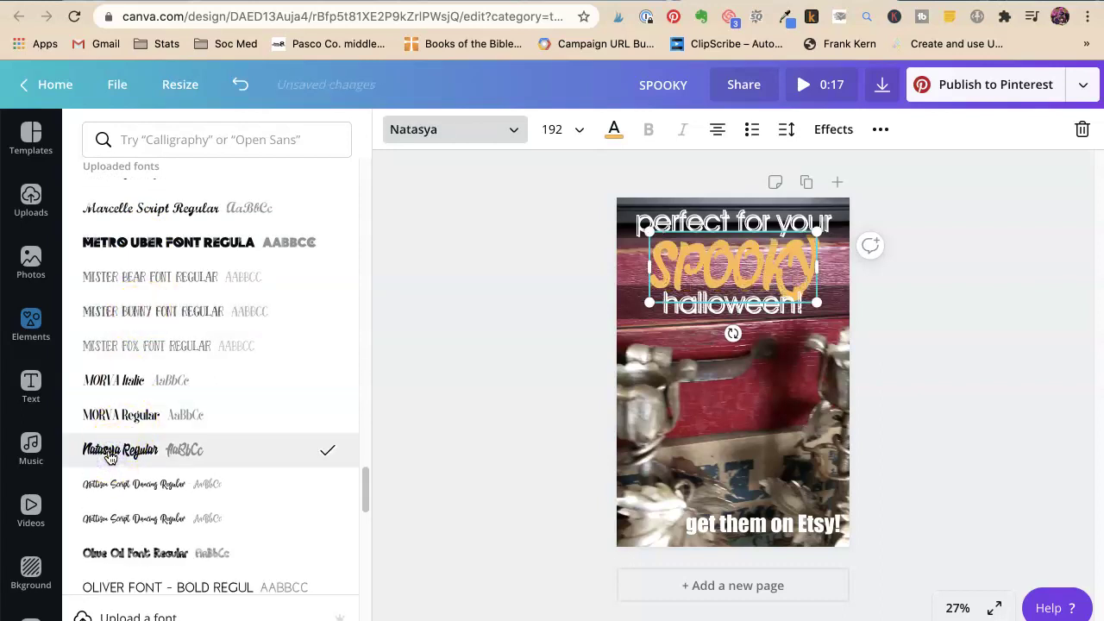
click(897, 351)
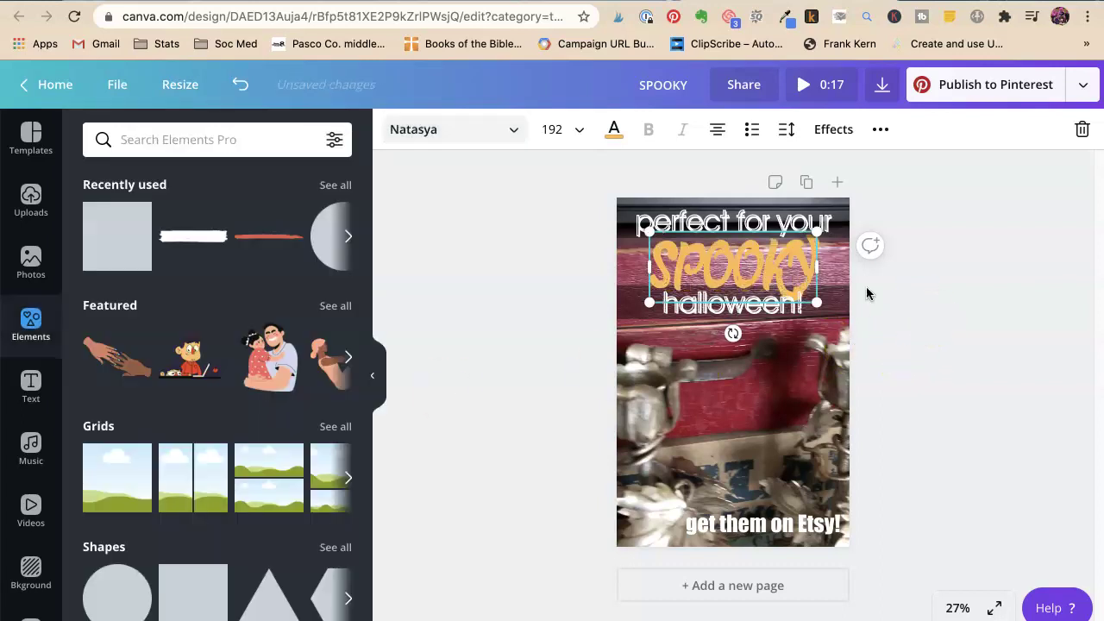
Stretch the black box behind 'halloween!' upward.
click(970, 328)
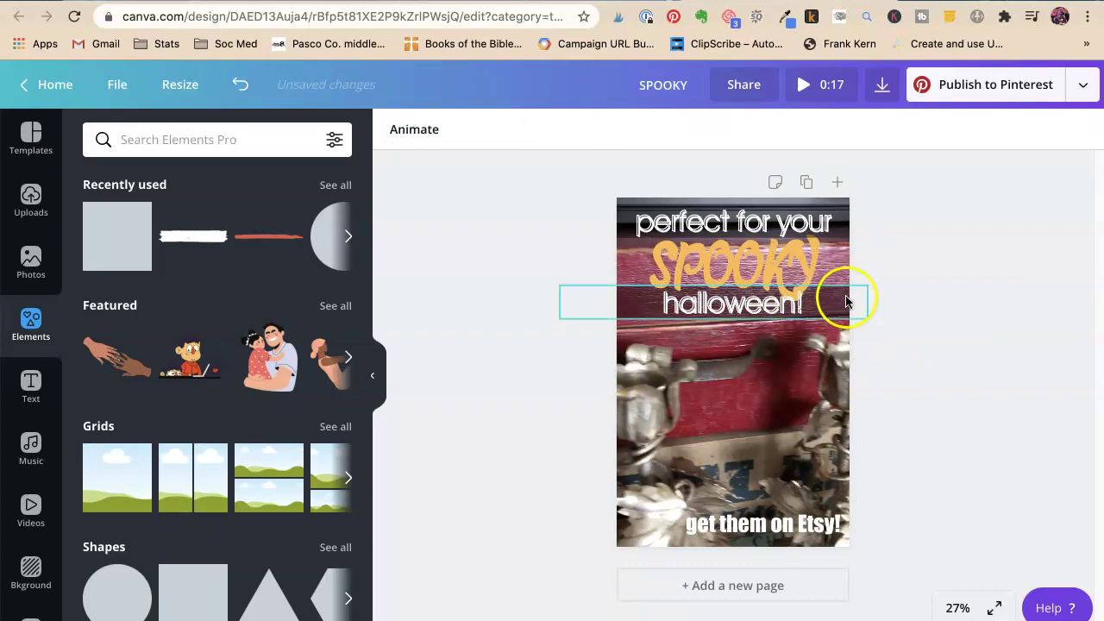
click(850, 300)
click(845, 235)
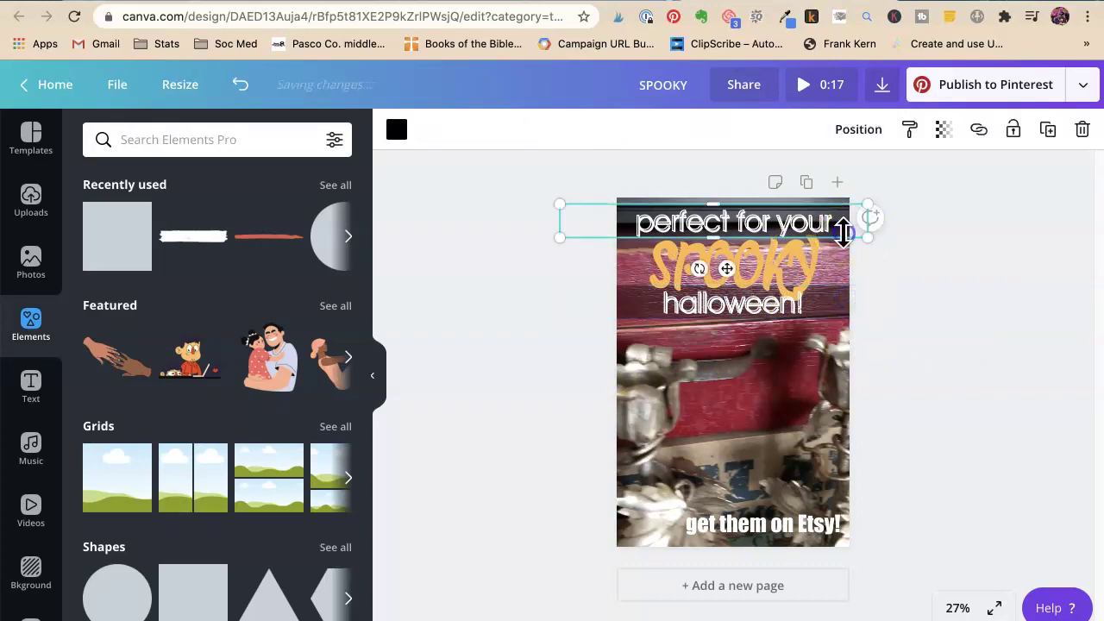
click(861, 234)
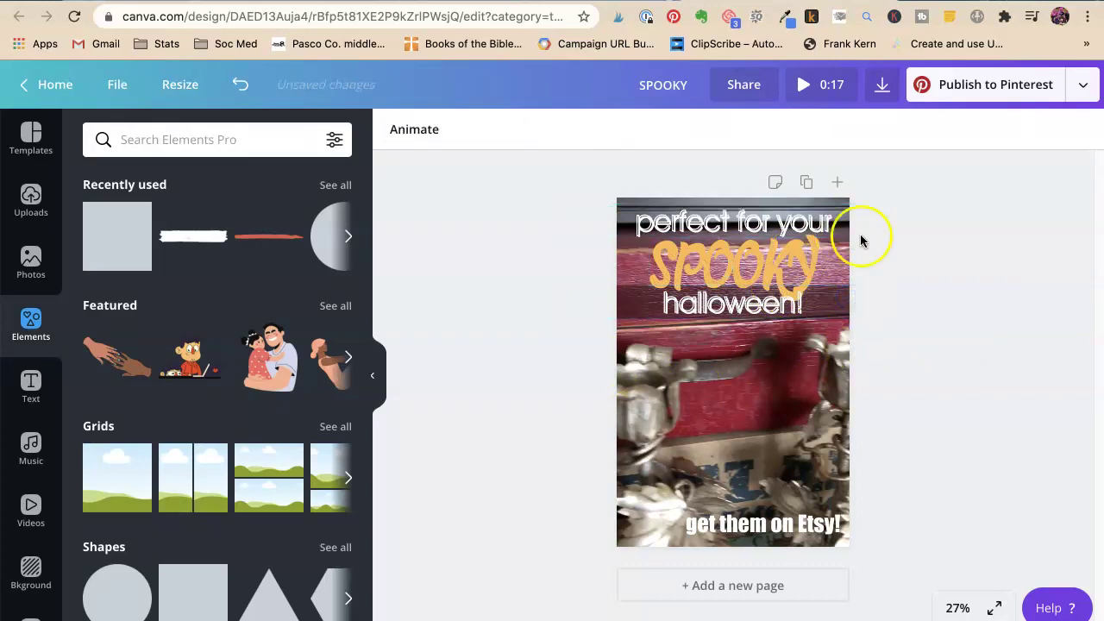
click(845, 301)
drag(712, 286, 718, 207)
click(905, 254)
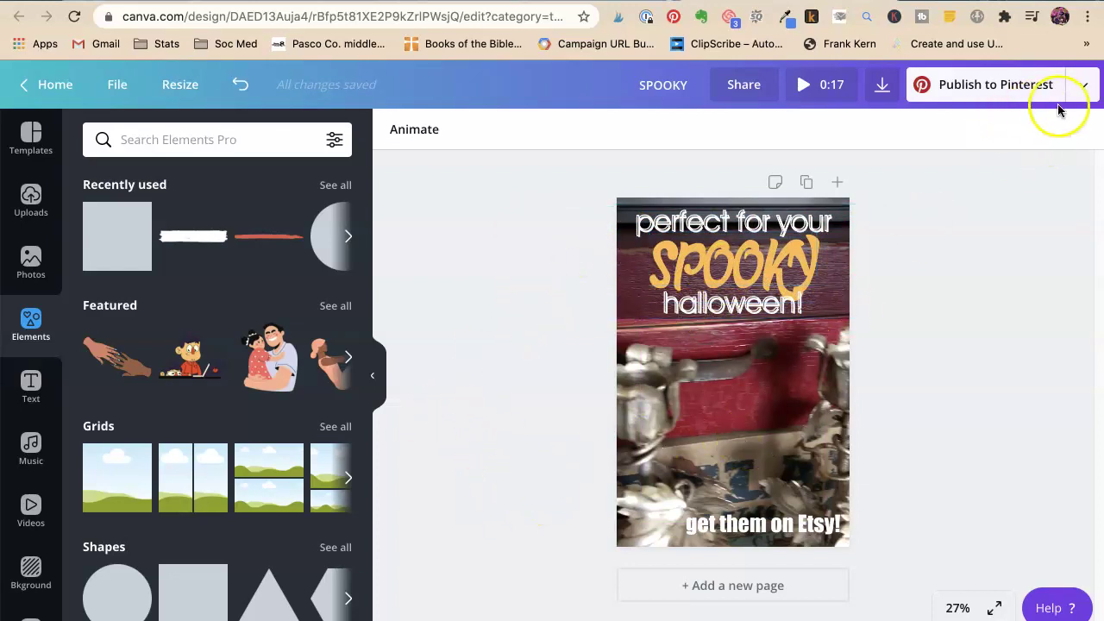
Download the design as an MP4 video.
click(1085, 92)
click(867, 213)
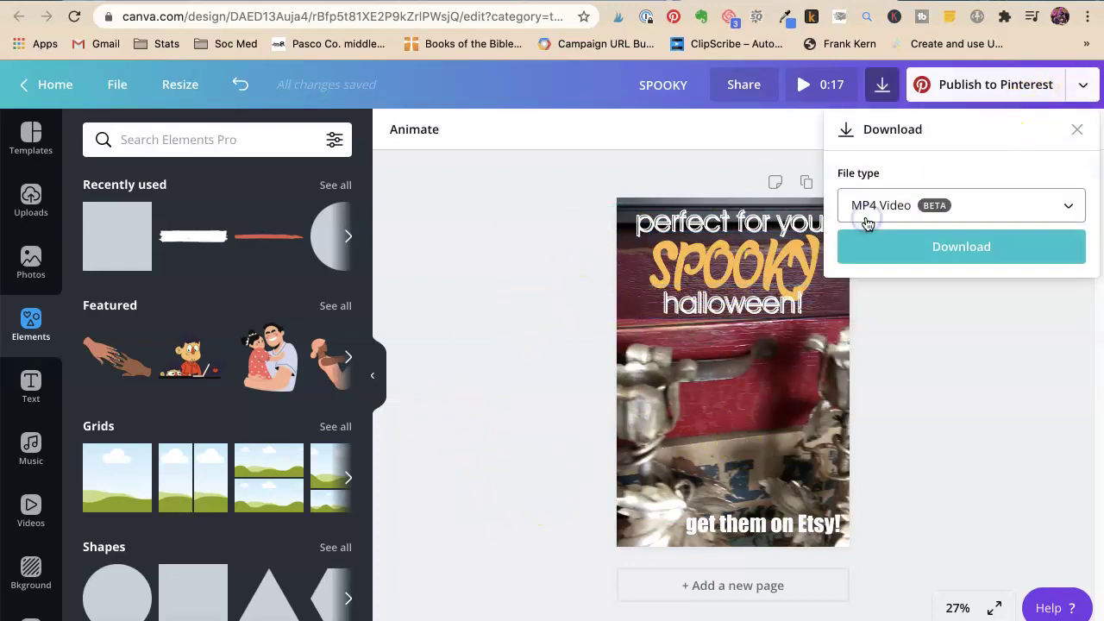
click(879, 251)
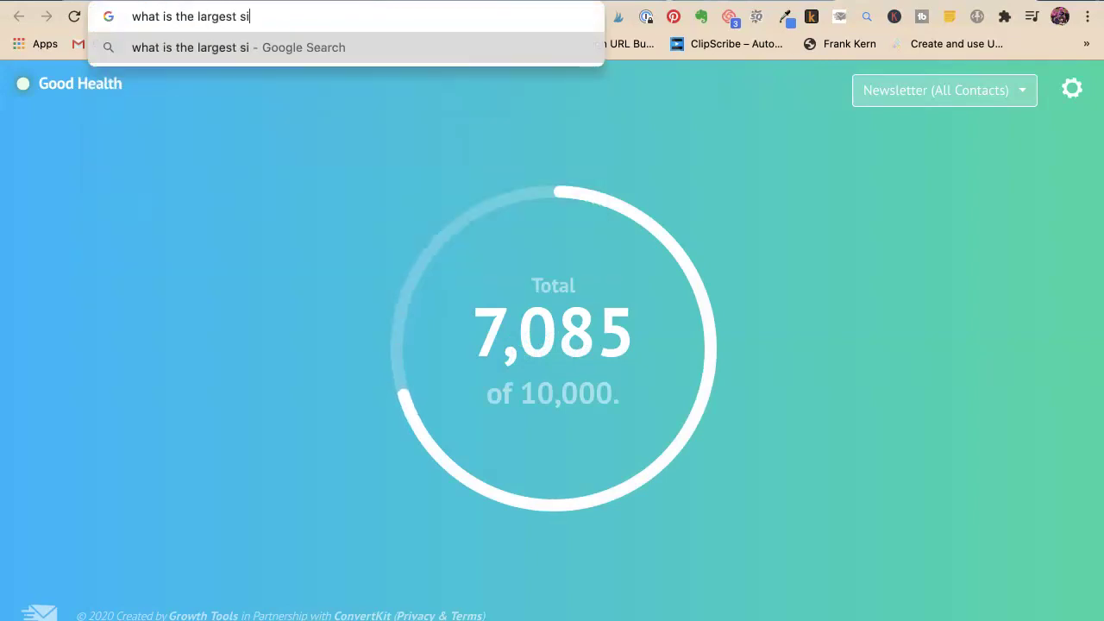
Google 'what is the largest size video you can do on Pinterest'.
text(est size video you can do on pinterest)
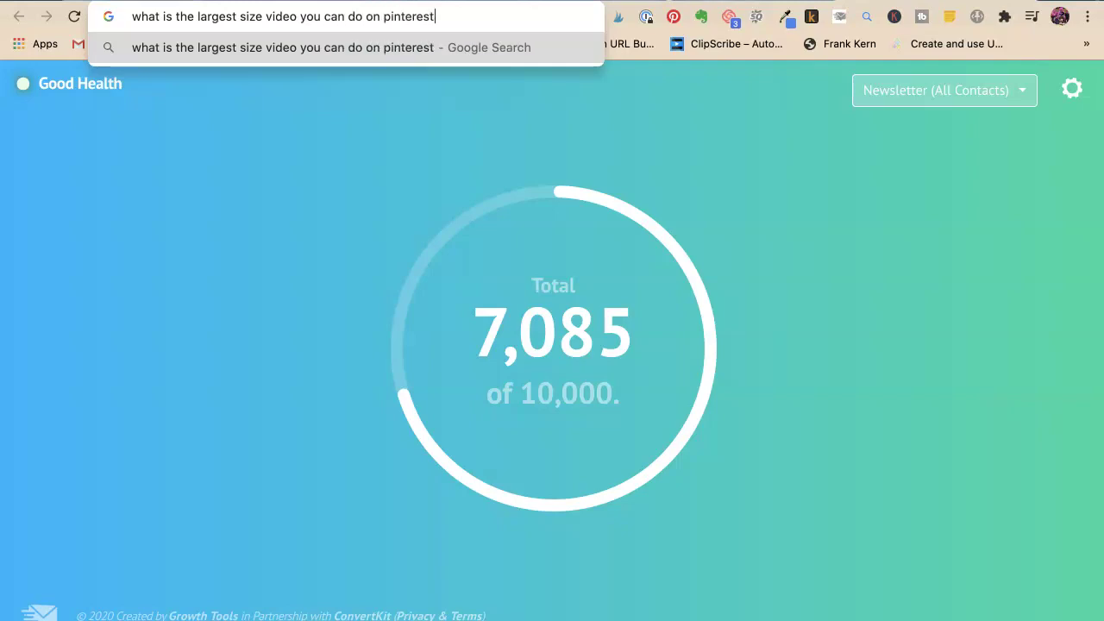
key(Return)
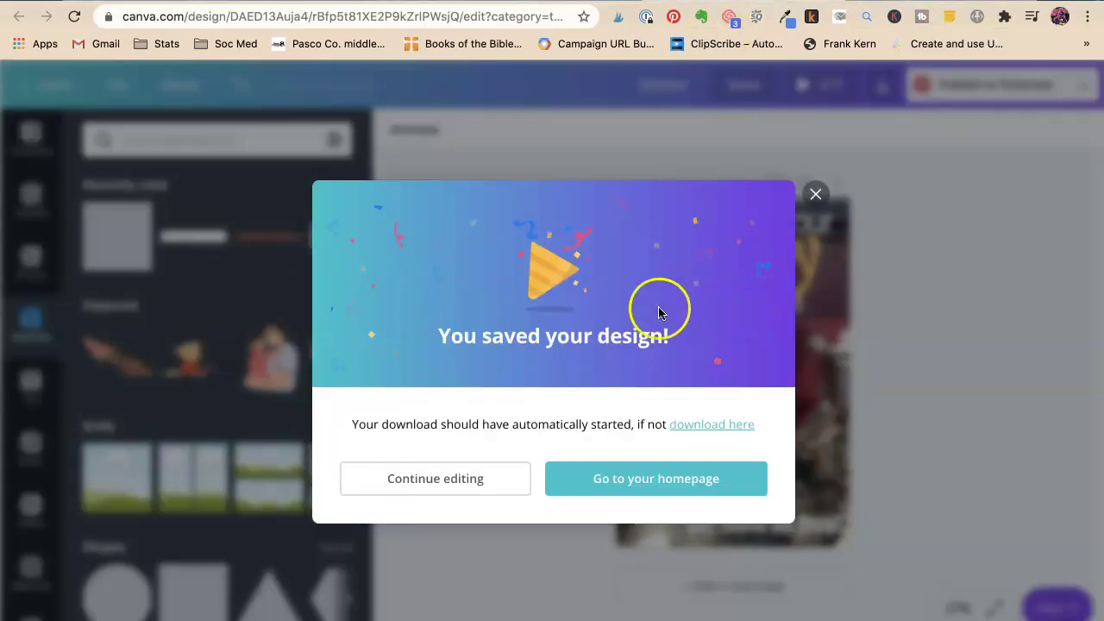
From the Canva home page, start a new design with custom dimensions 1000 px wide.
click(395, 487)
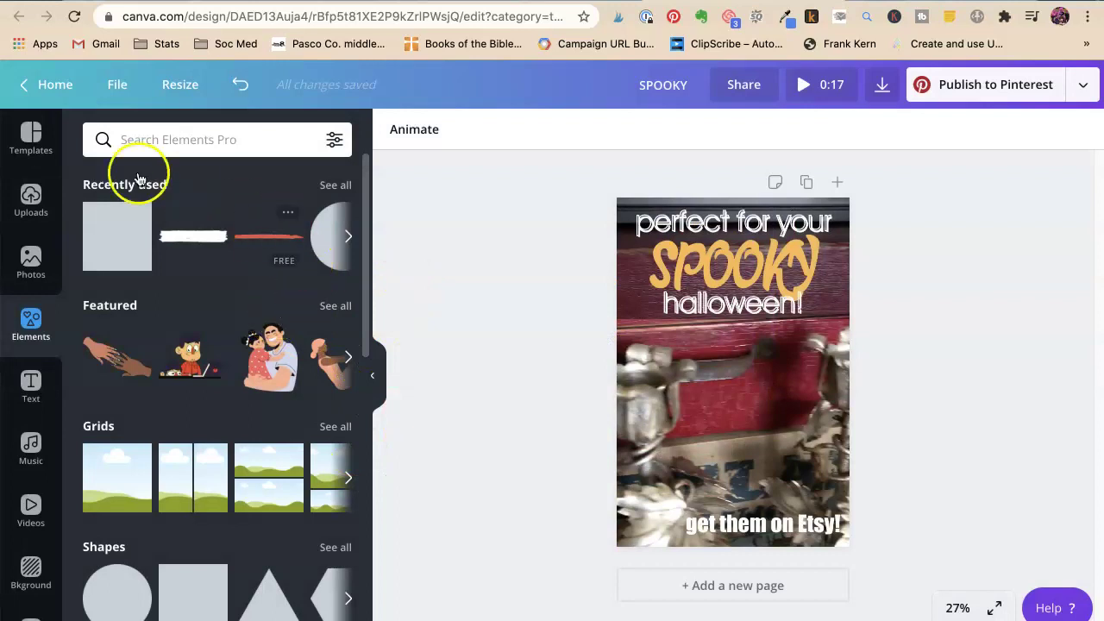
click(35, 92)
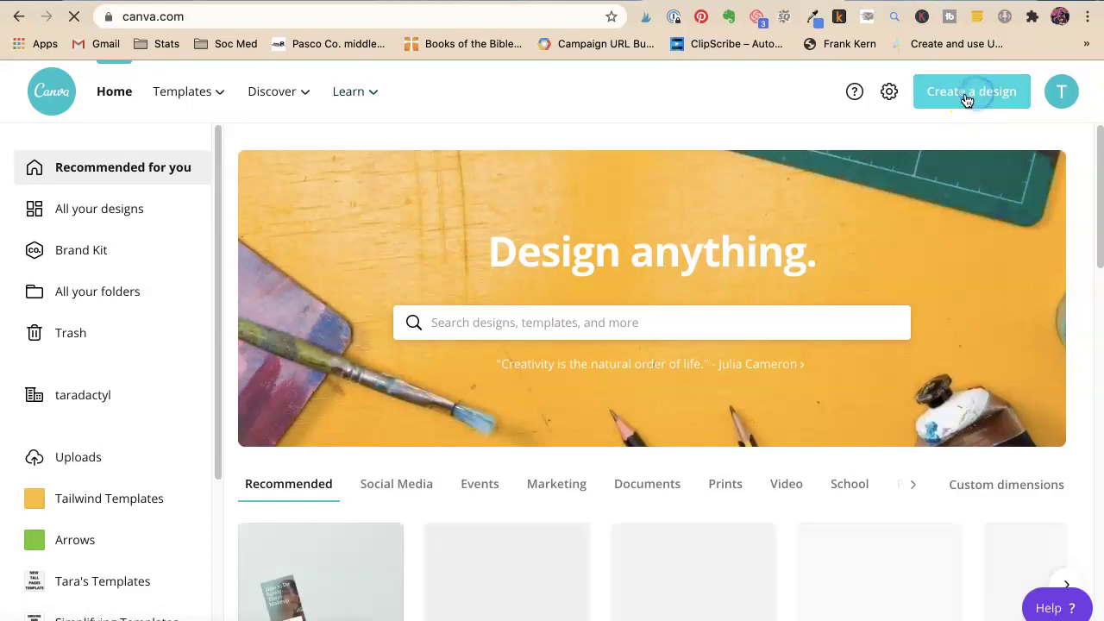
click(974, 92)
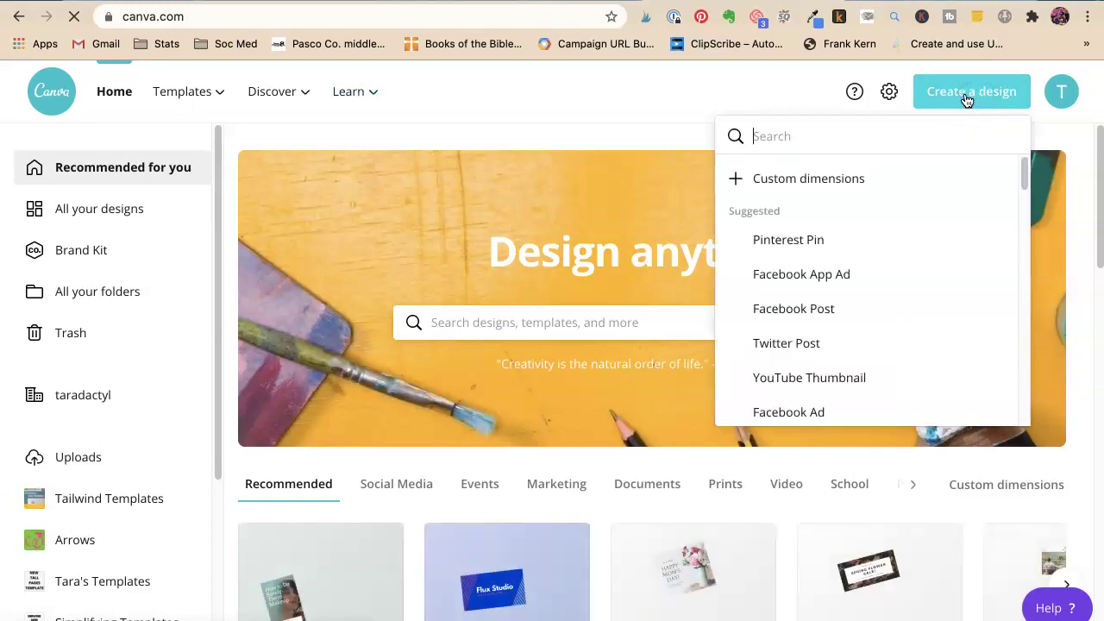
click(789, 177)
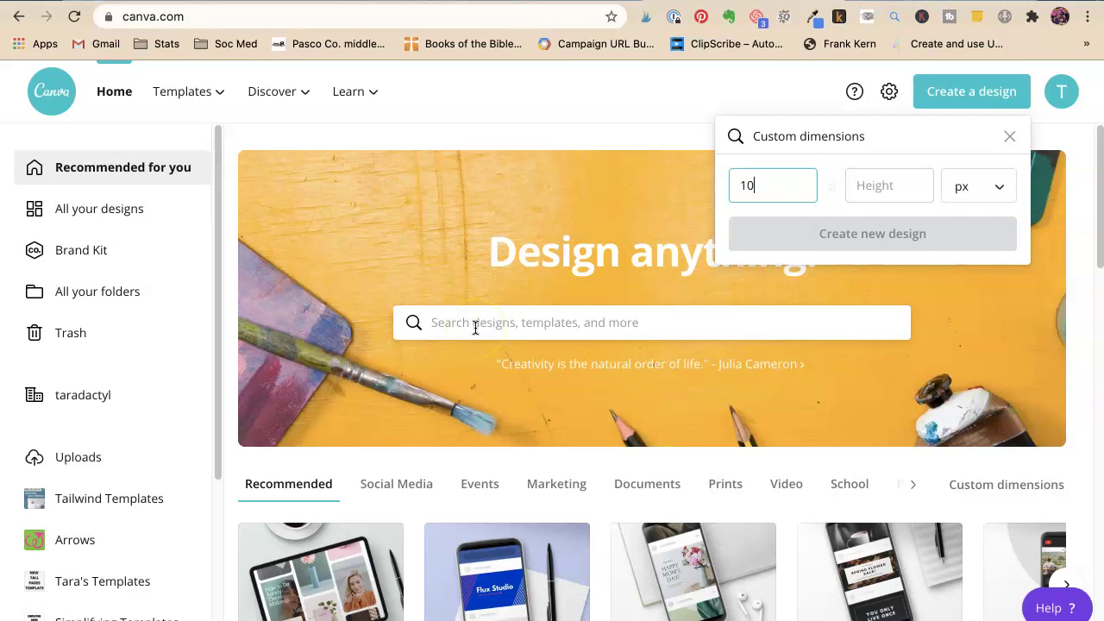
click(888, 185)
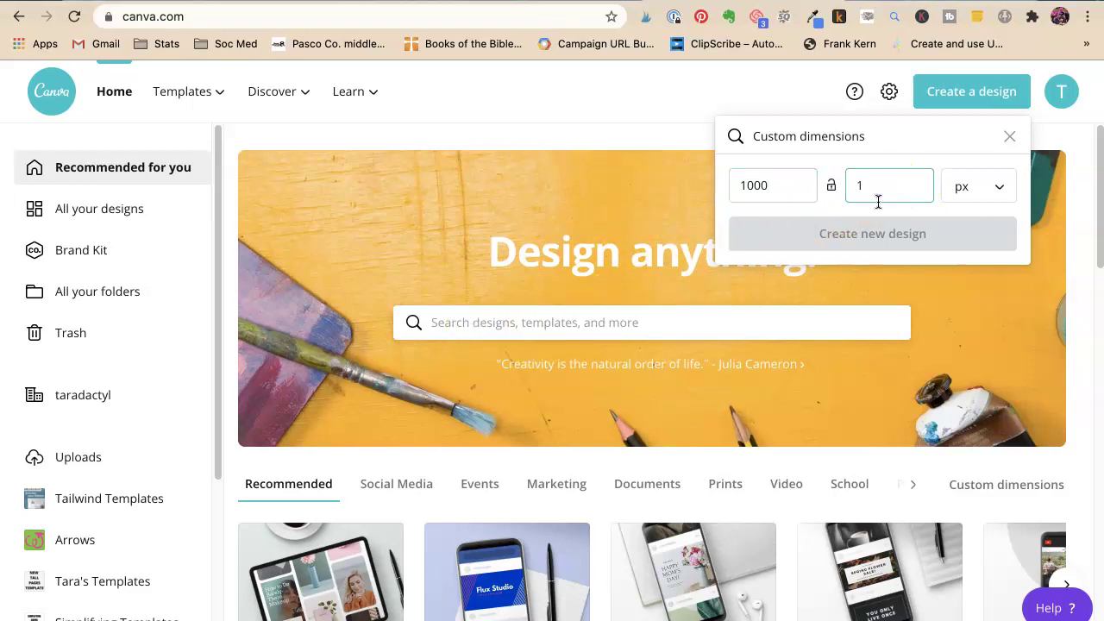
text(1091)
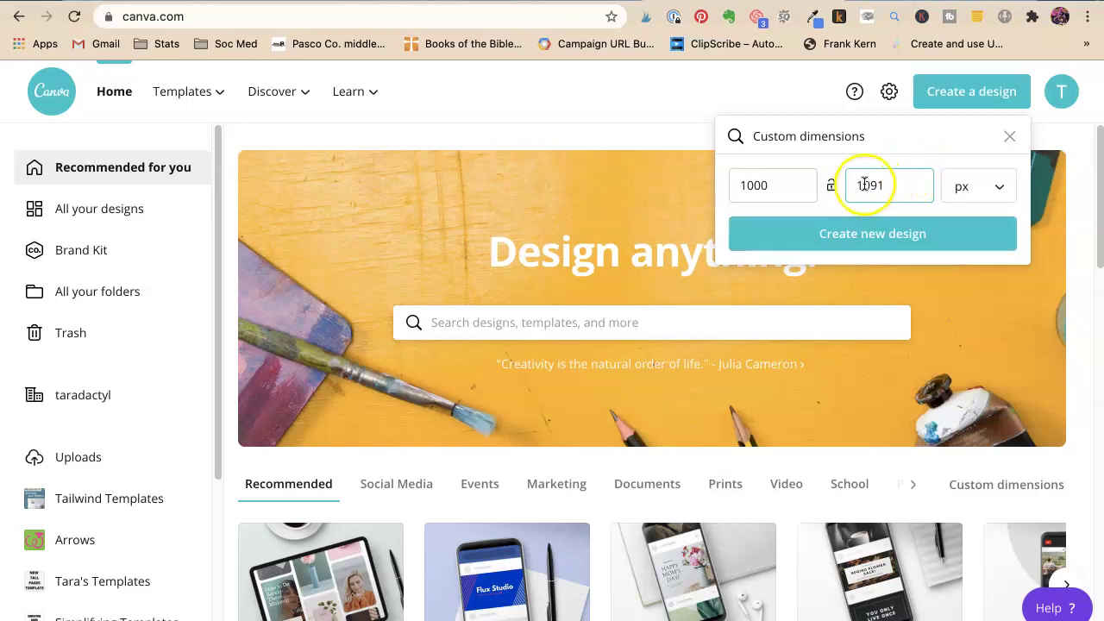
drag(847, 185, 949, 214)
text(1910)
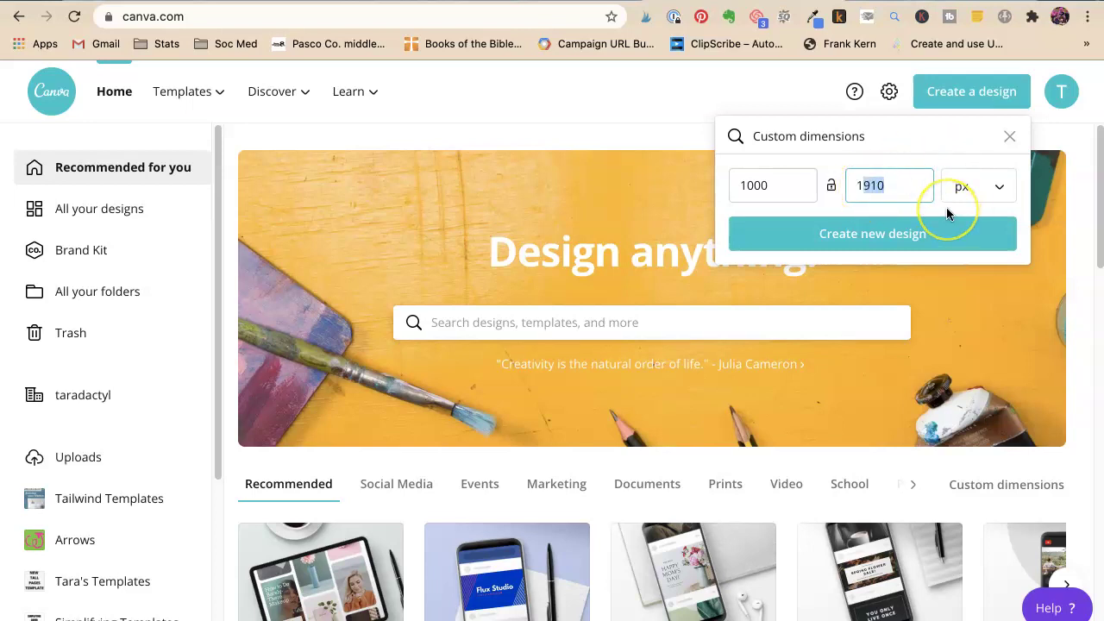
text(800)
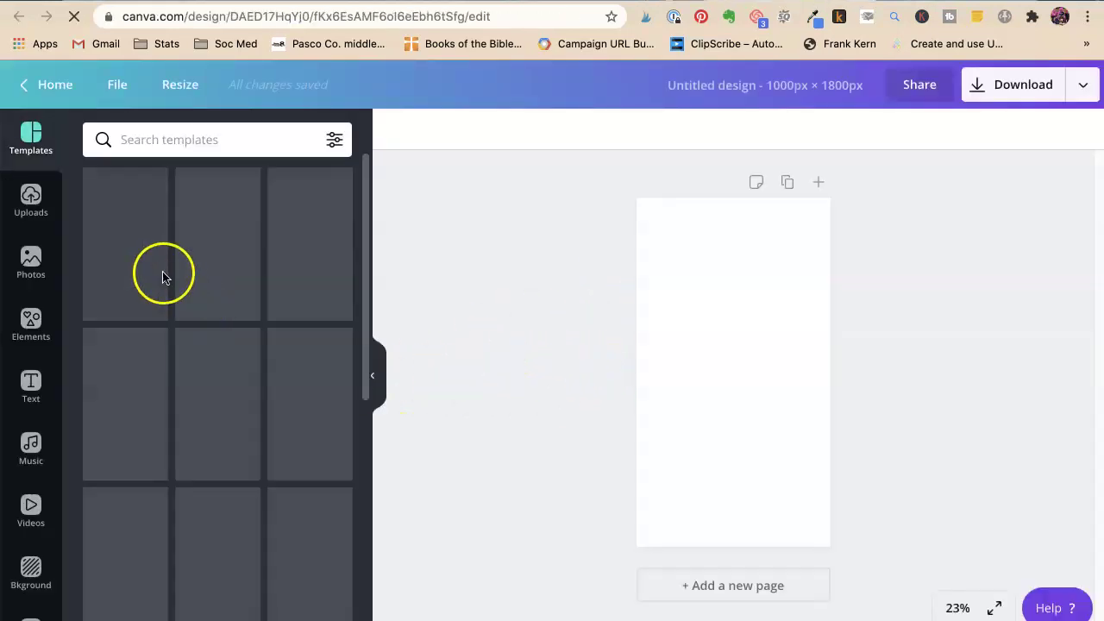
Place the 0:17 candlestick video from Uploads, try cropping it, then delete it.
click(30, 199)
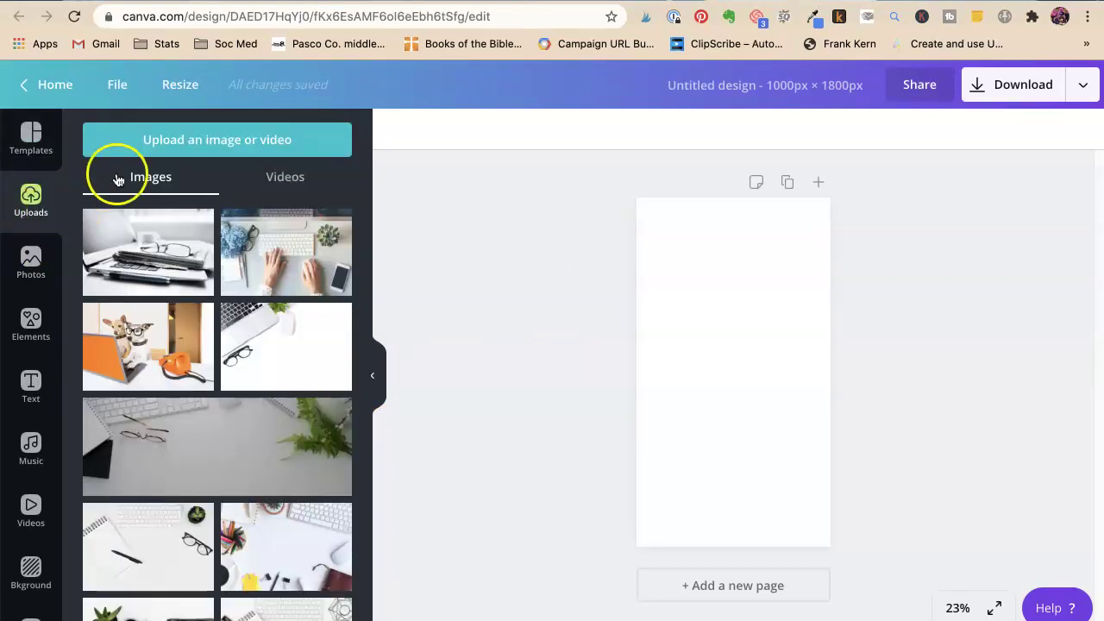
click(287, 179)
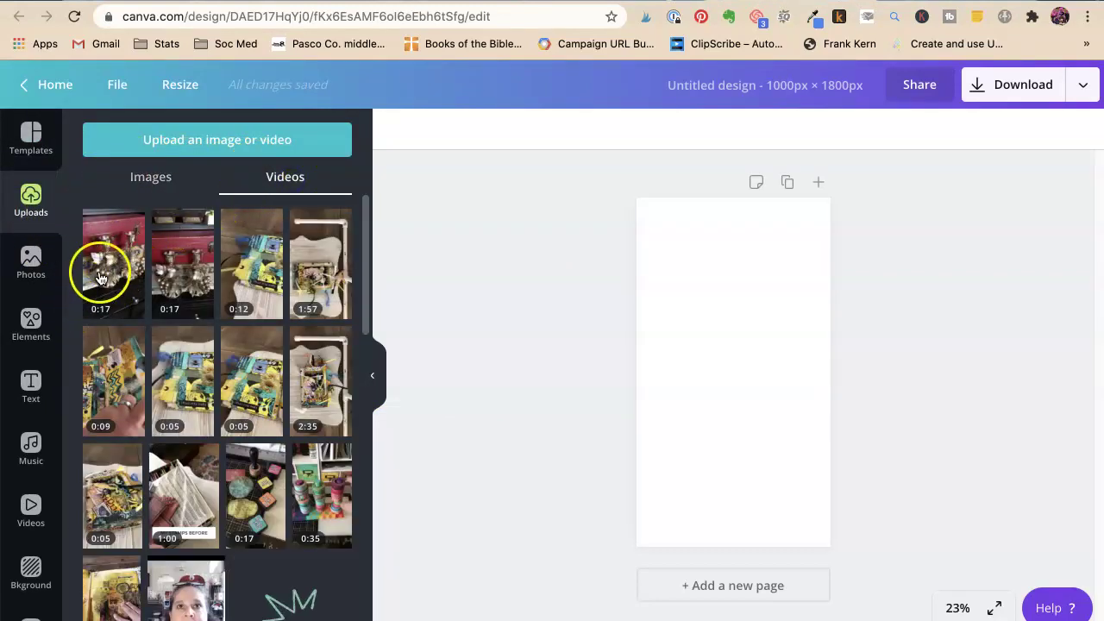
drag(101, 276, 660, 357)
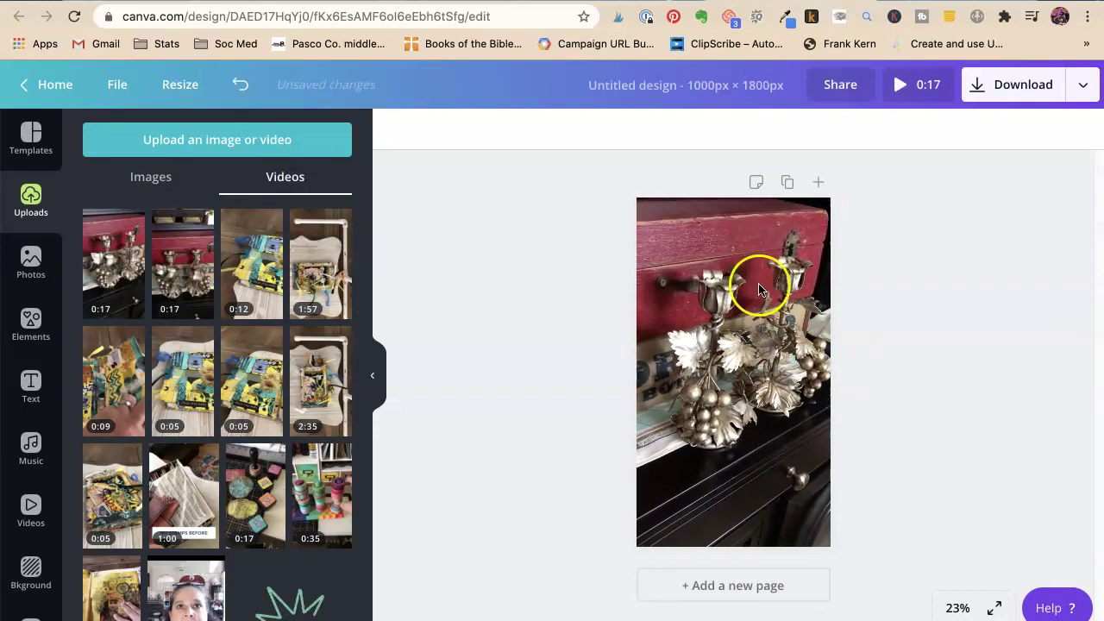
click(759, 289)
drag(730, 216, 766, 330)
click(937, 281)
click(768, 279)
double_click(768, 278)
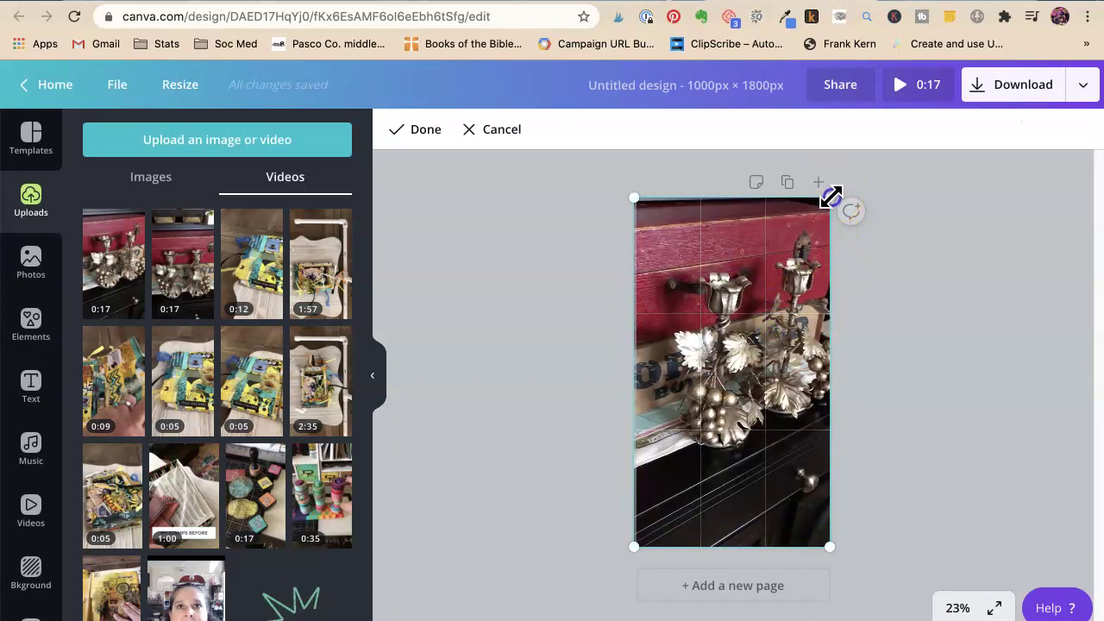
click(885, 270)
click(734, 291)
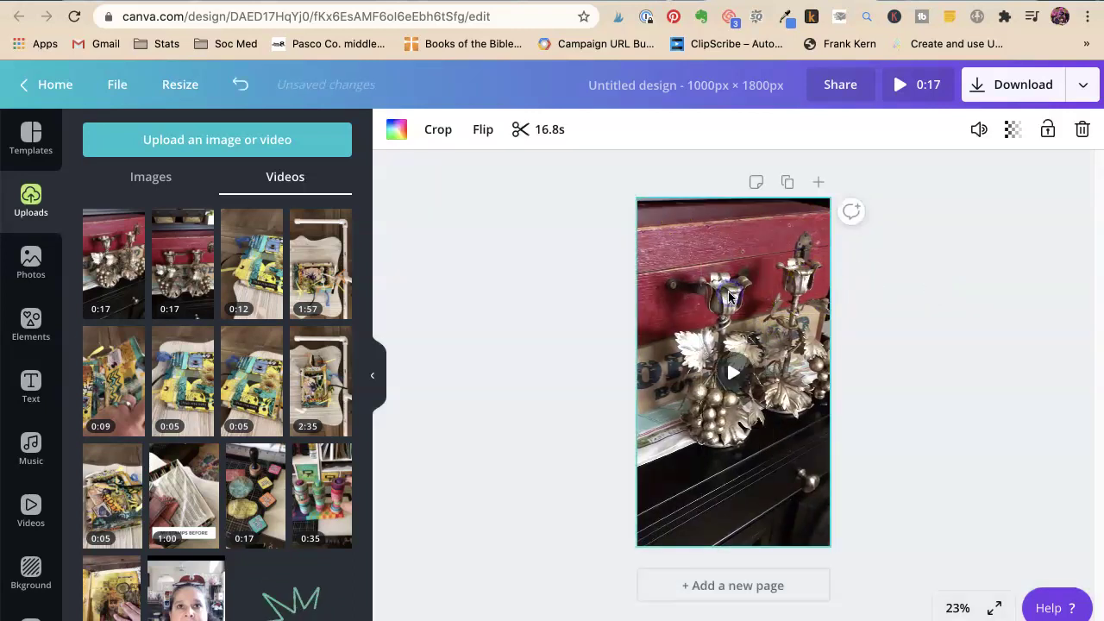
key(Delete)
Re-add the 0:17 clip, enlarge it to full page width and move it toward the bottom.
click(98, 264)
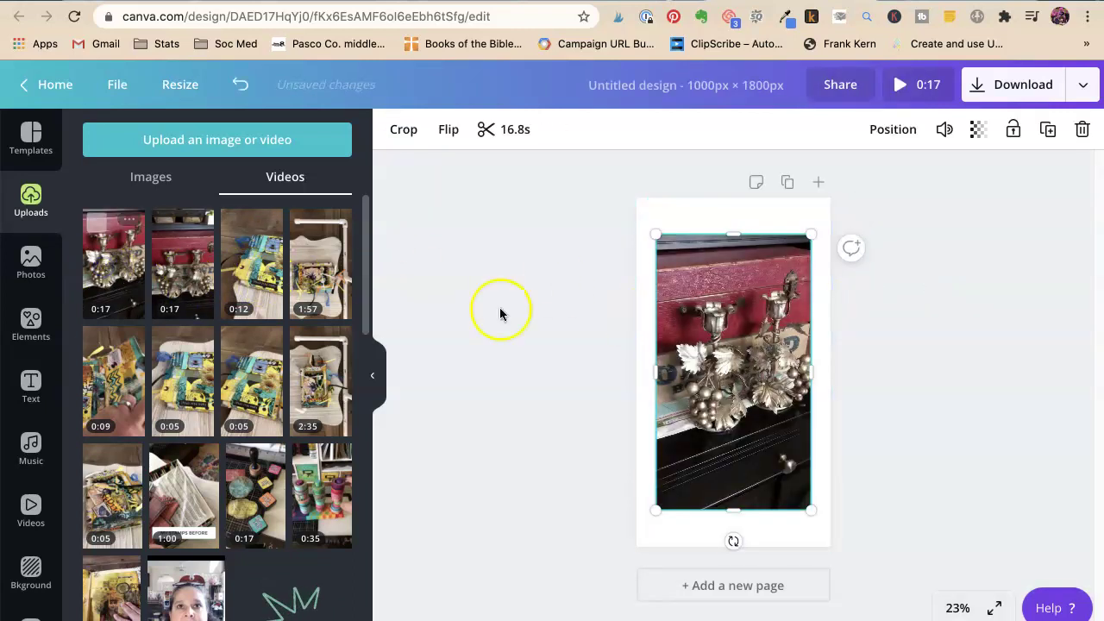
drag(764, 264, 744, 357)
drag(792, 327, 852, 272)
drag(768, 284, 761, 323)
click(917, 357)
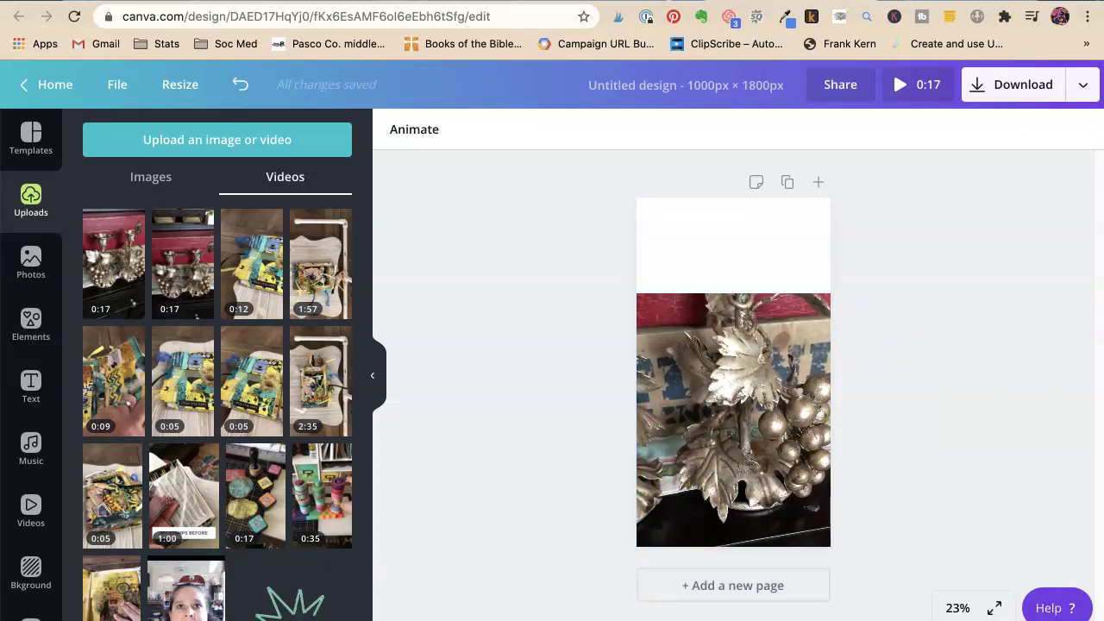
click(837, 105)
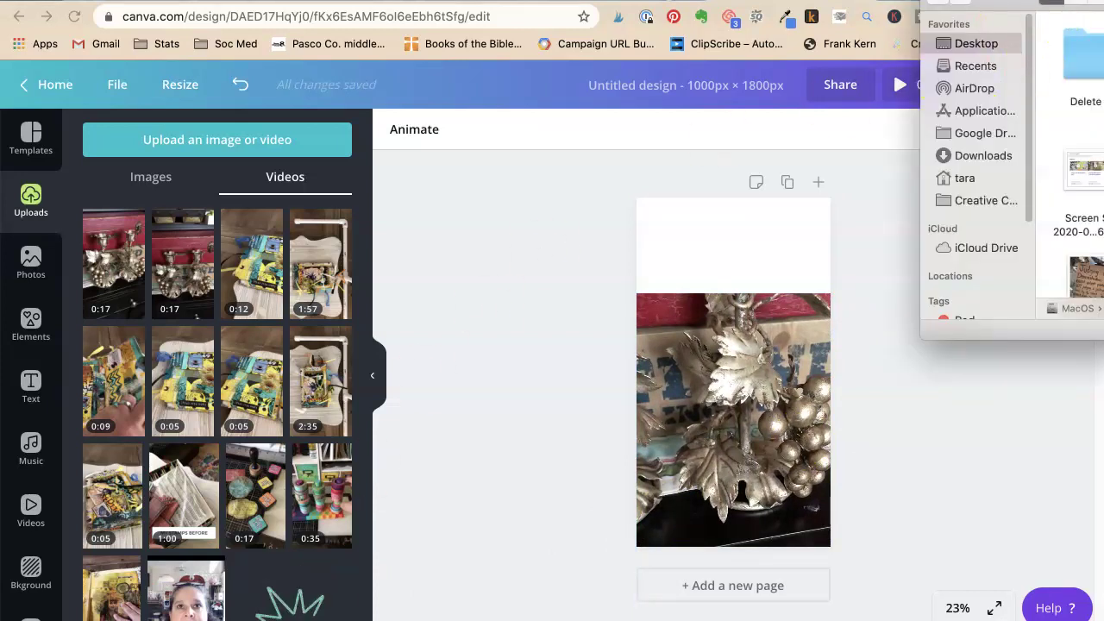
drag(992, 7, 475, 18)
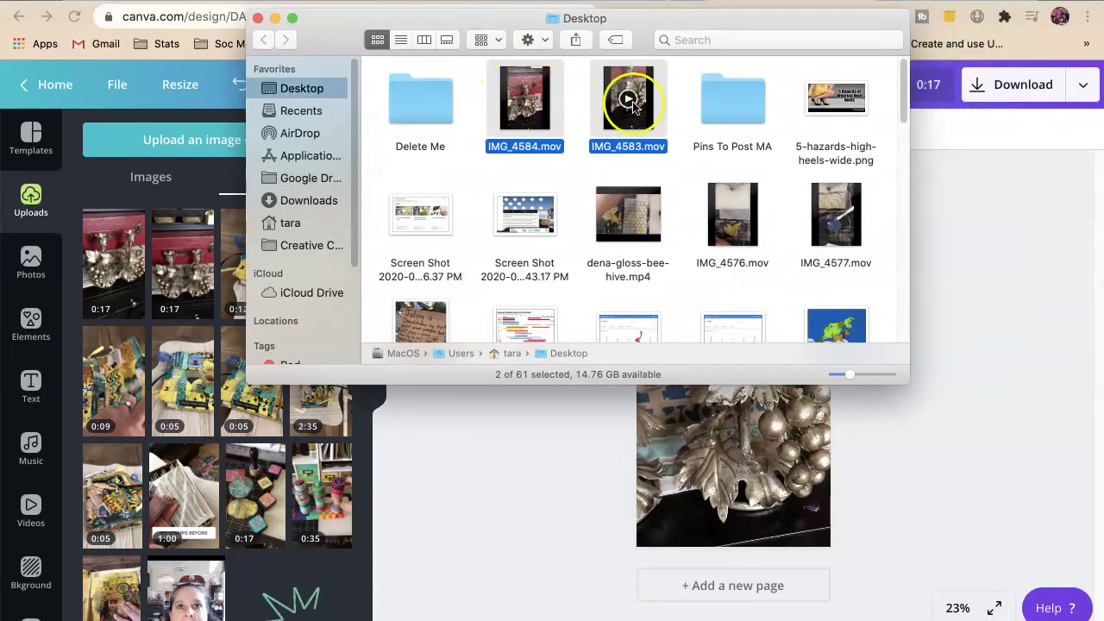
double_click(528, 127)
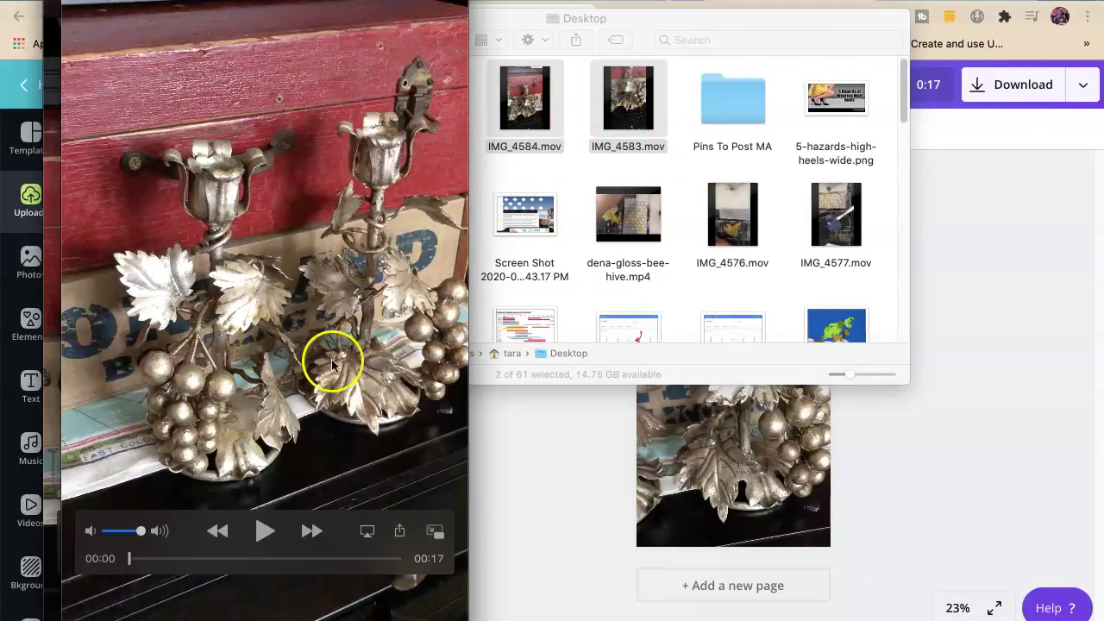
drag(130, 562, 429, 565)
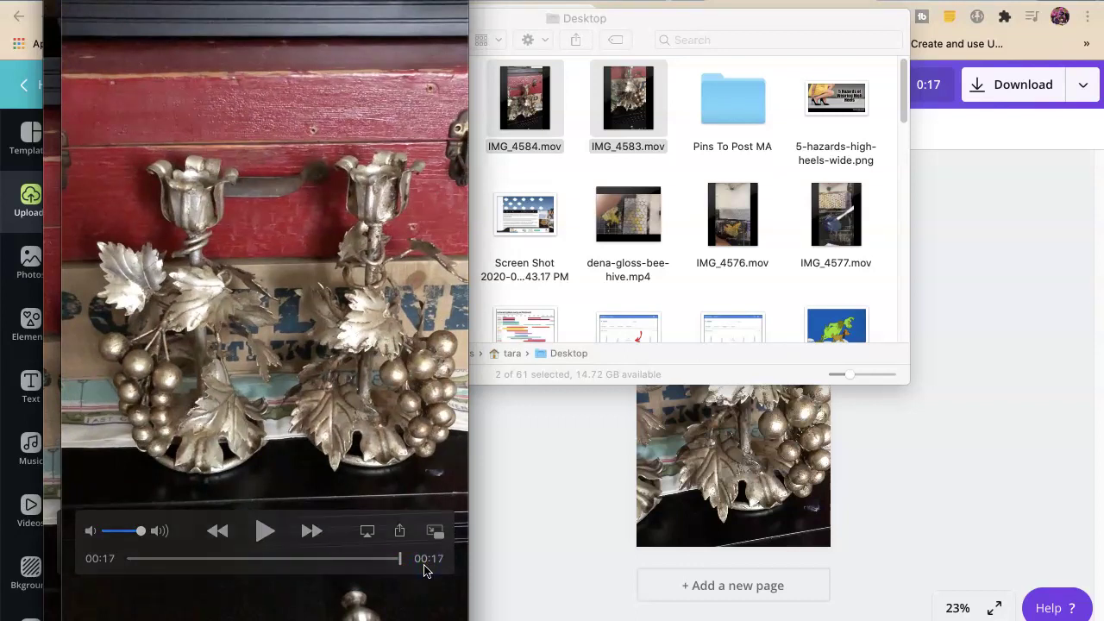
drag(445, 454, 470, 481)
Upload the candlestick screenshot from the Desktop into Canva.
click(1010, 443)
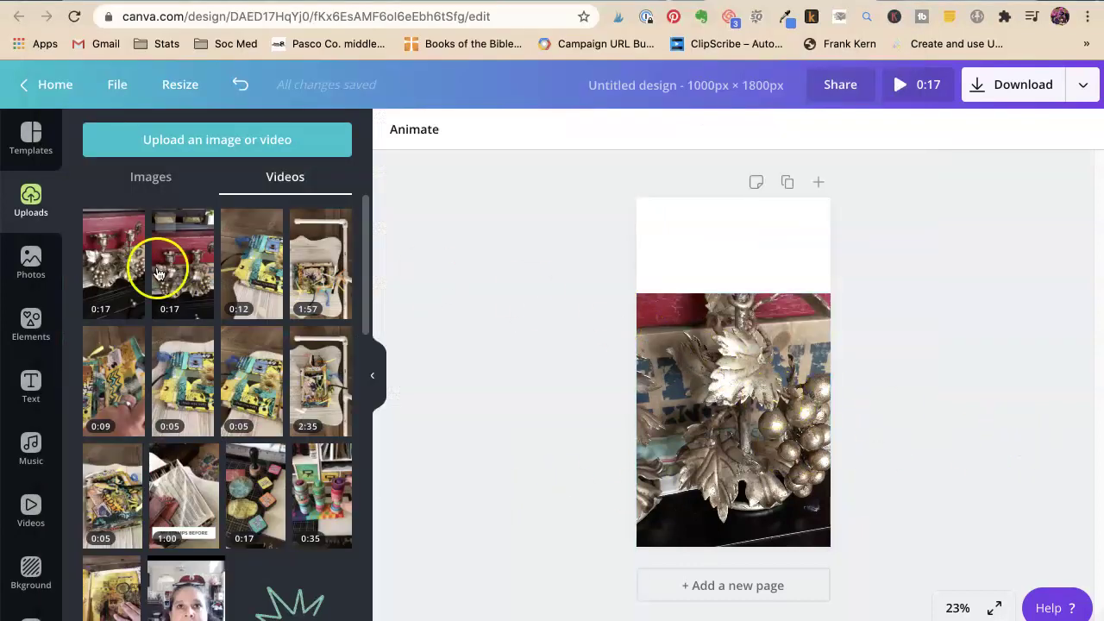
click(170, 143)
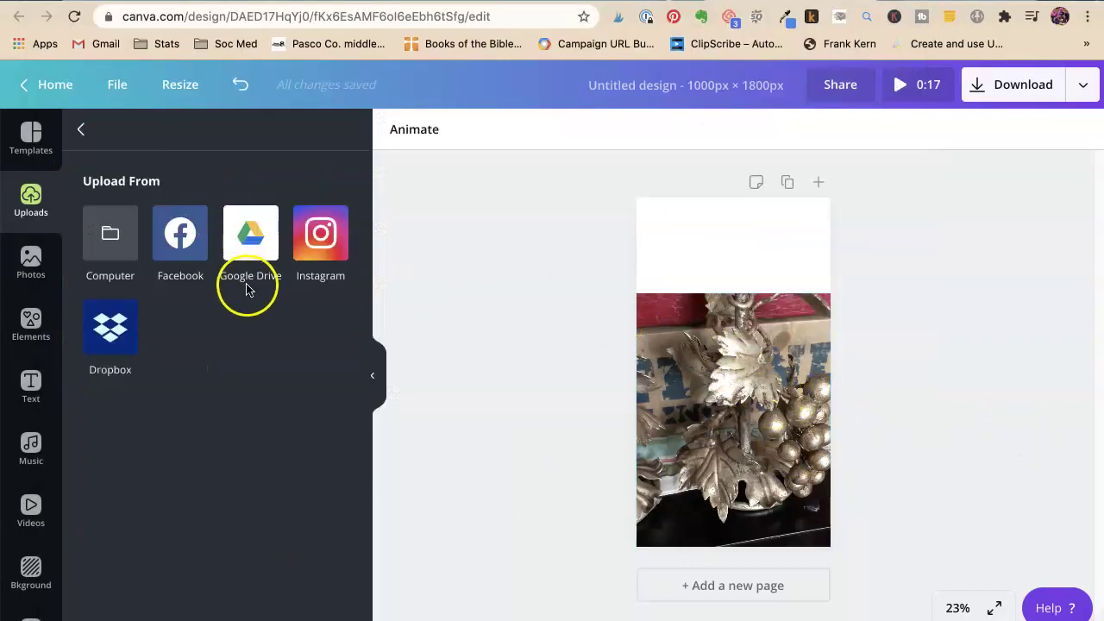
click(110, 259)
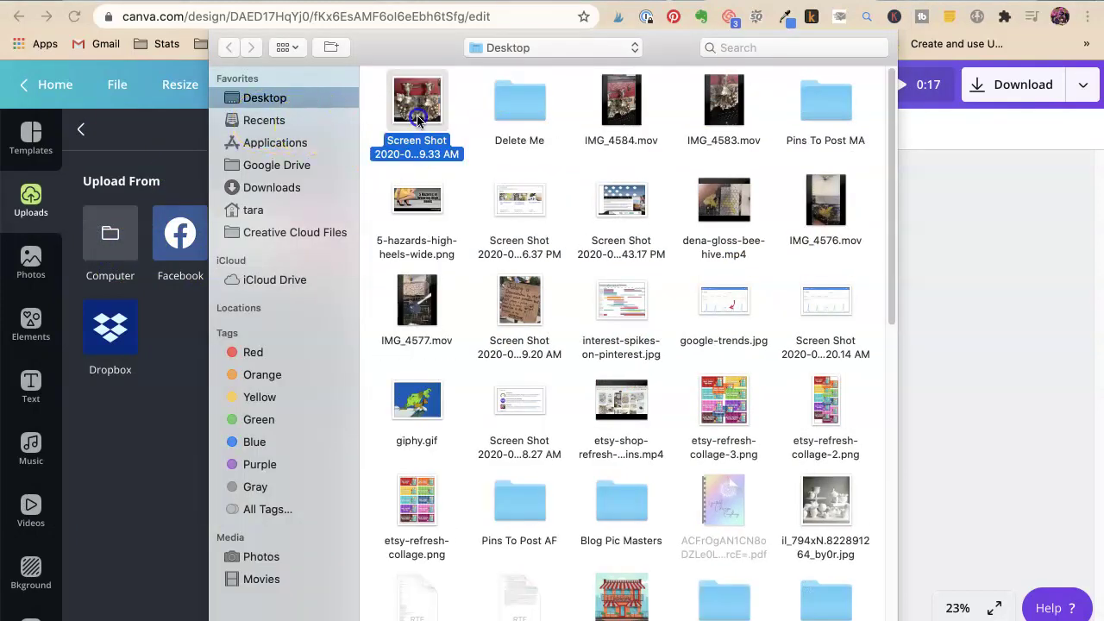
double_click(417, 112)
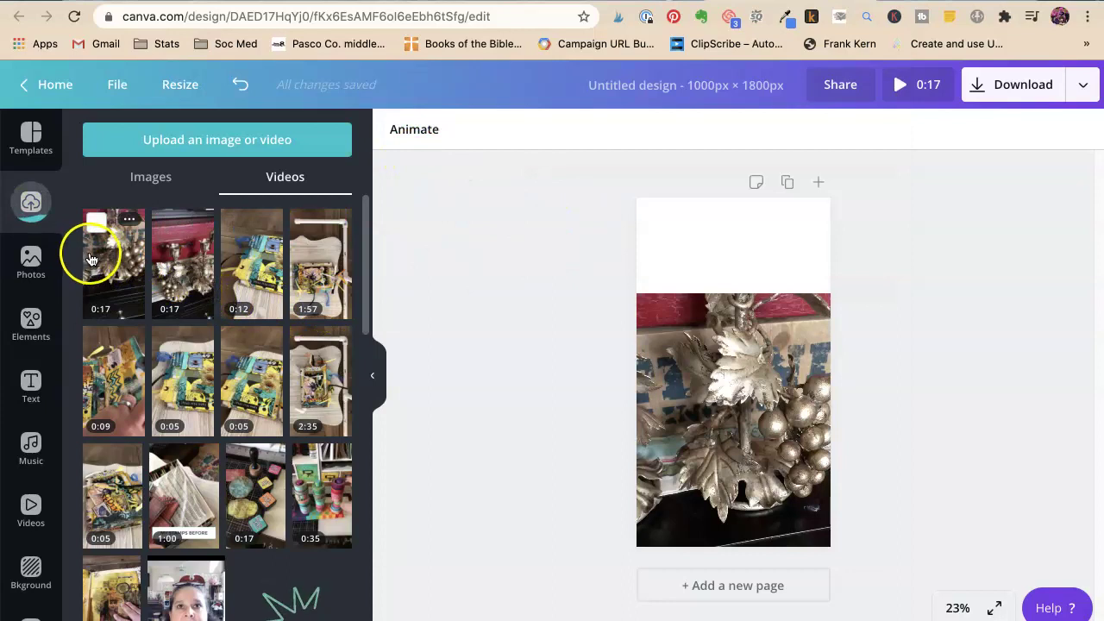
Place the screenshot on the page and resize it to fill the top half.
click(138, 174)
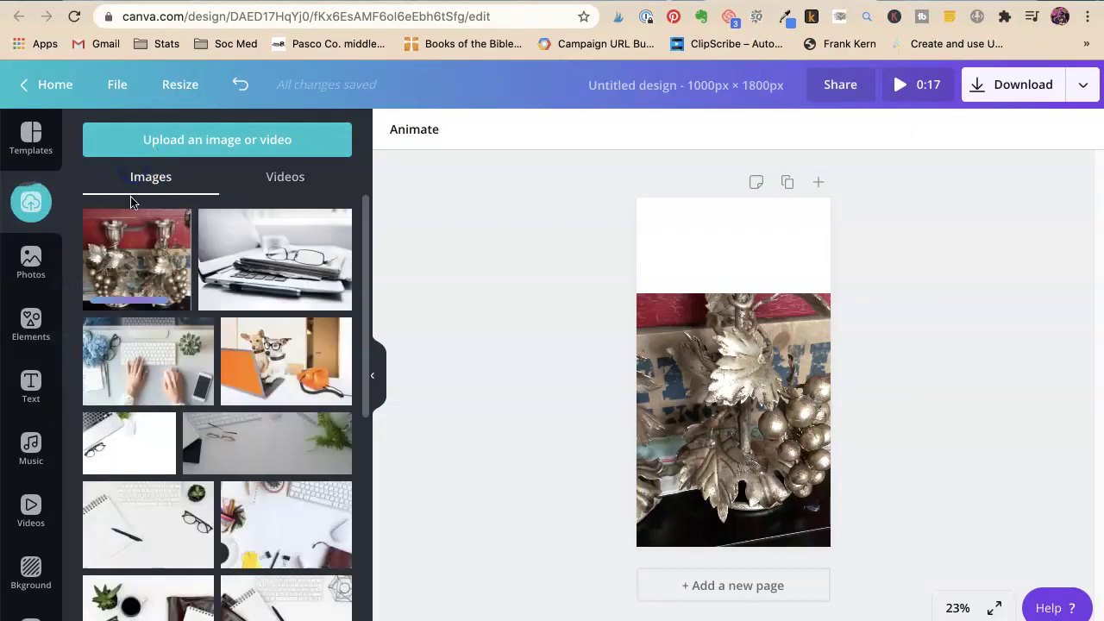
drag(134, 250, 693, 239)
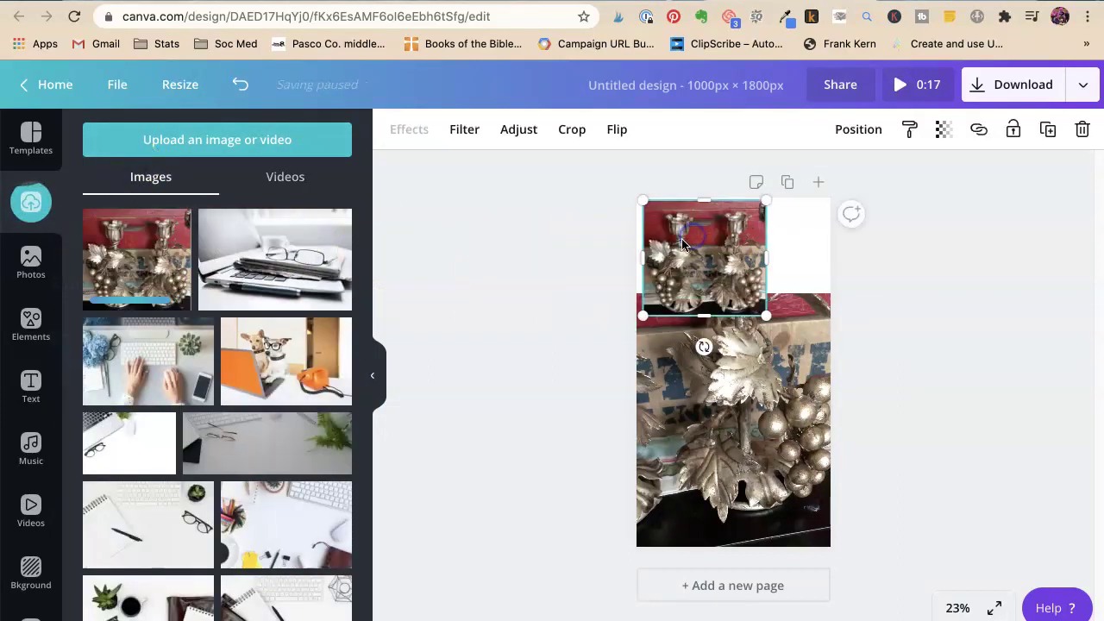
drag(760, 318, 828, 369)
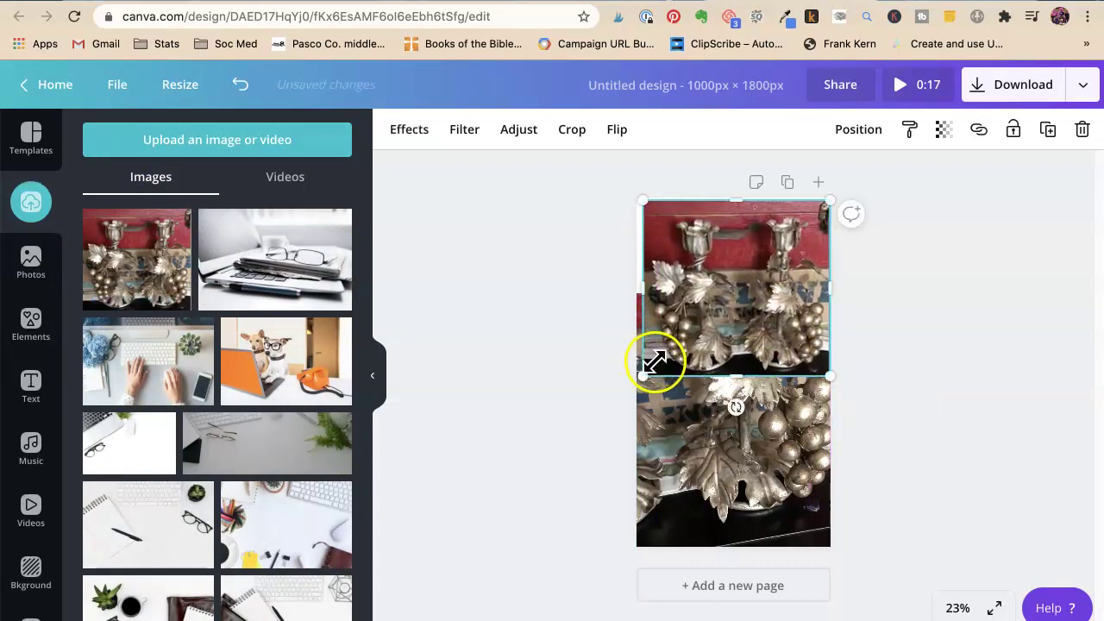
mouse_move(640, 375)
mouse_down()
mouse_move(614, 383)
mouse_move(630, 378)
mouse_up()
click(826, 380)
Move the candlestick video up so it sits directly beneath the screenshot.
click(744, 444)
drag(749, 466, 751, 480)
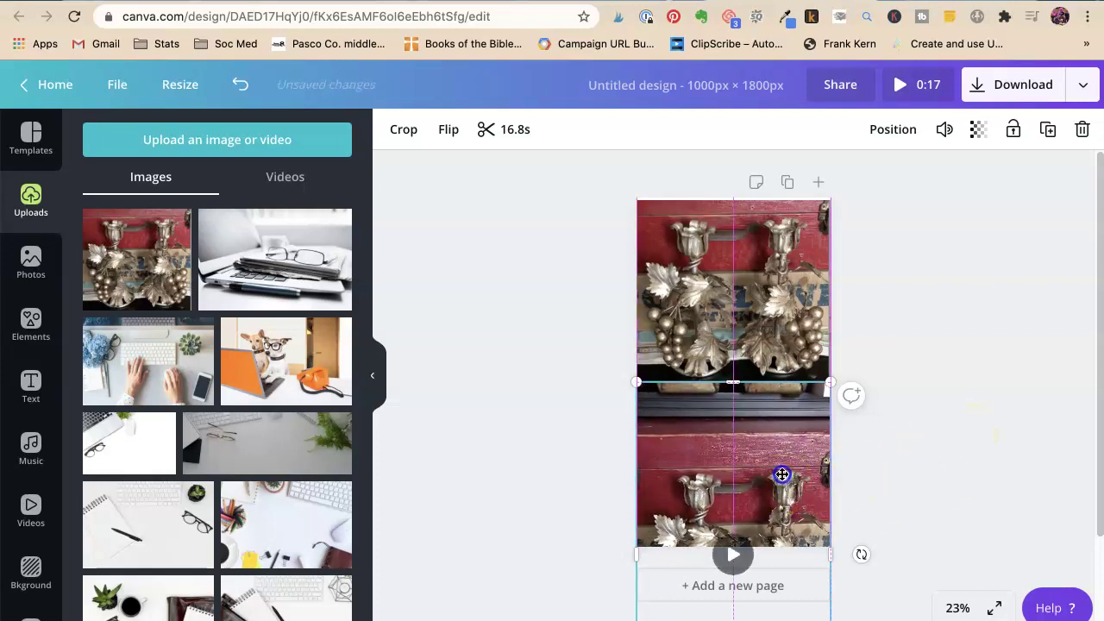
drag(783, 467, 783, 403)
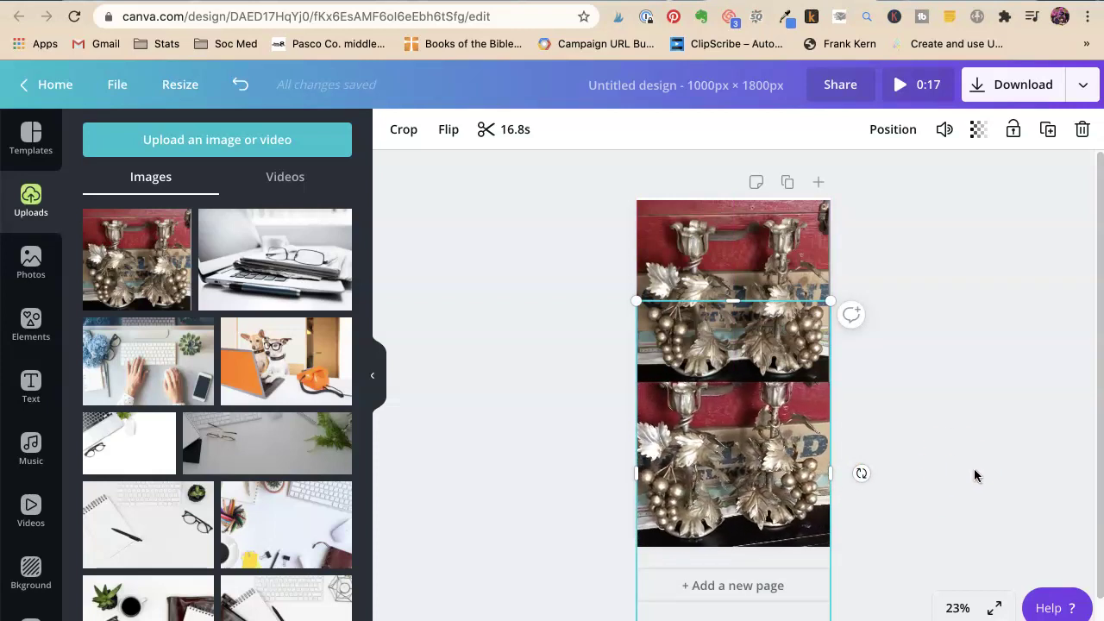
click(935, 455)
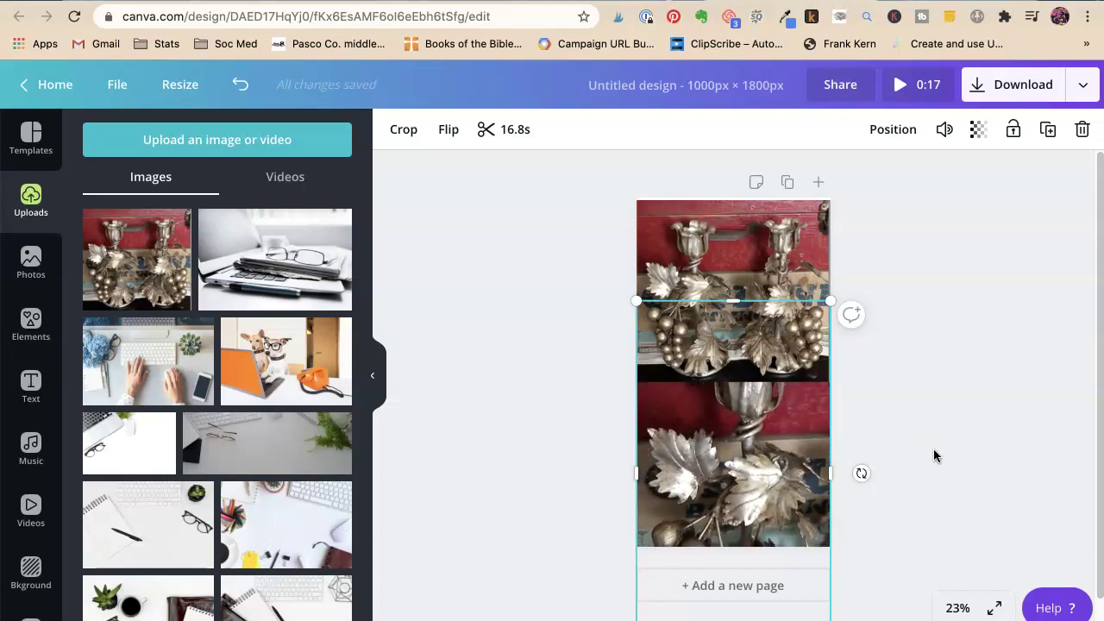
click(947, 444)
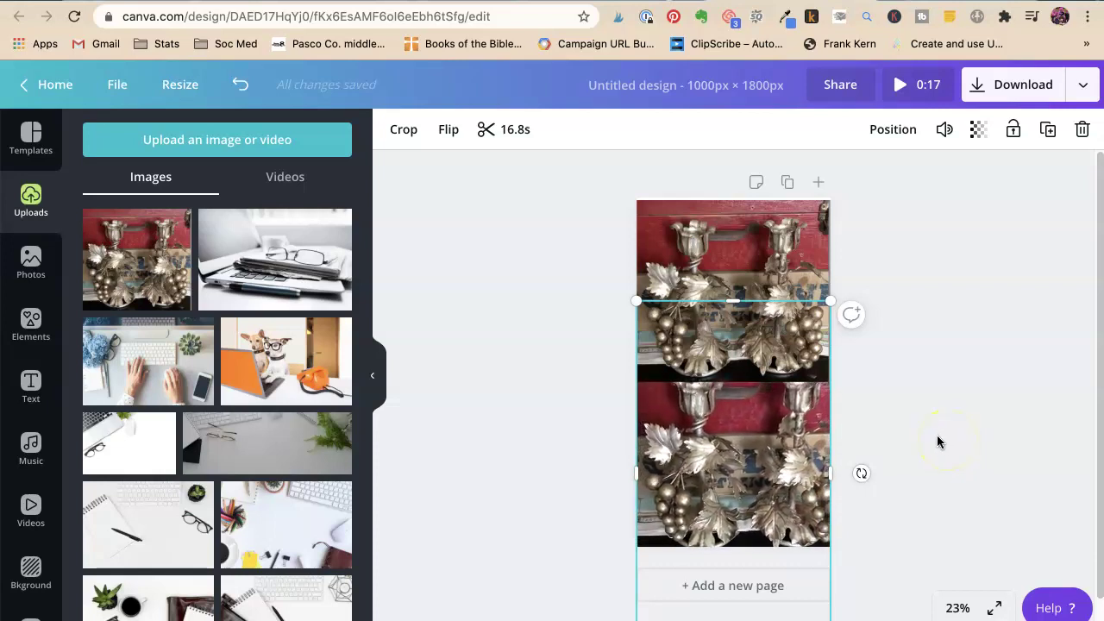
click(939, 439)
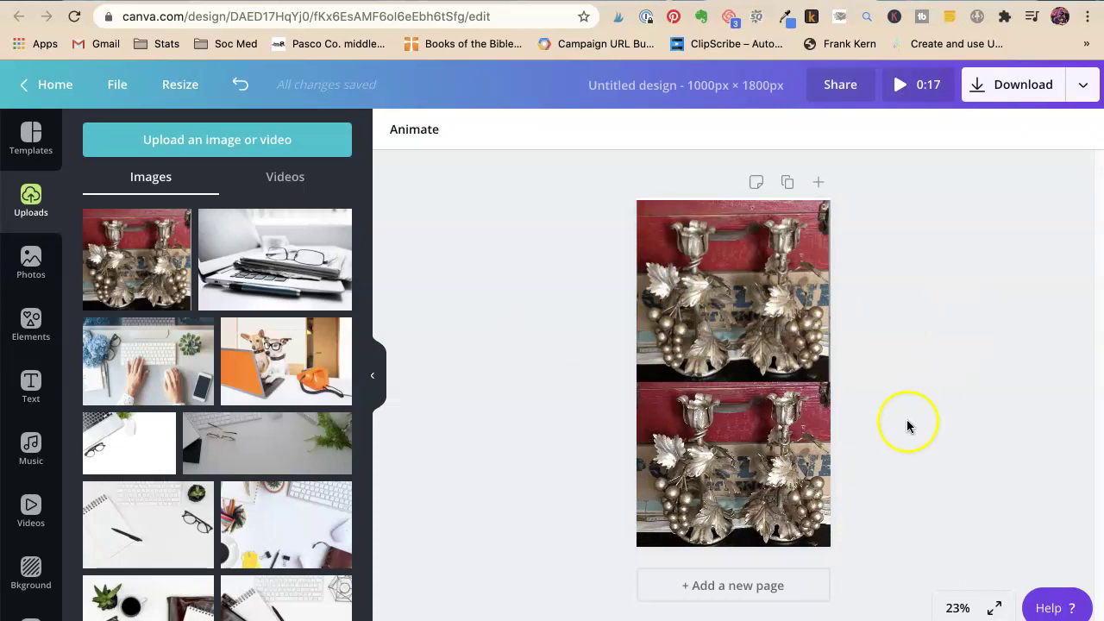
Export the stacked design as an MP4 video and return to the Google results tab.
click(1060, 90)
click(923, 254)
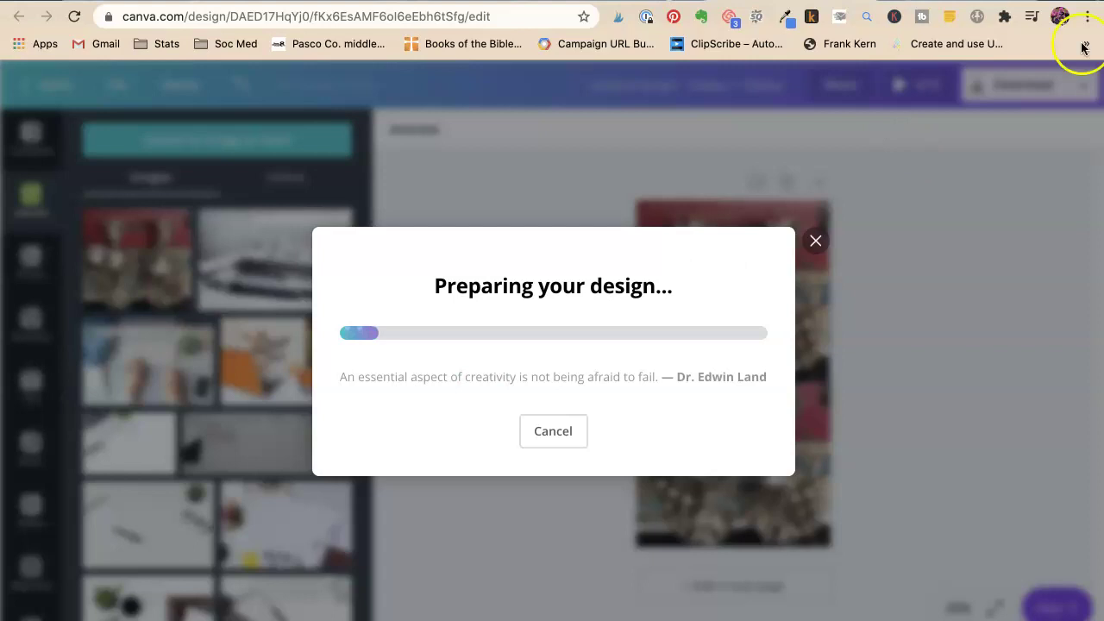
key(ctrl+Tab)
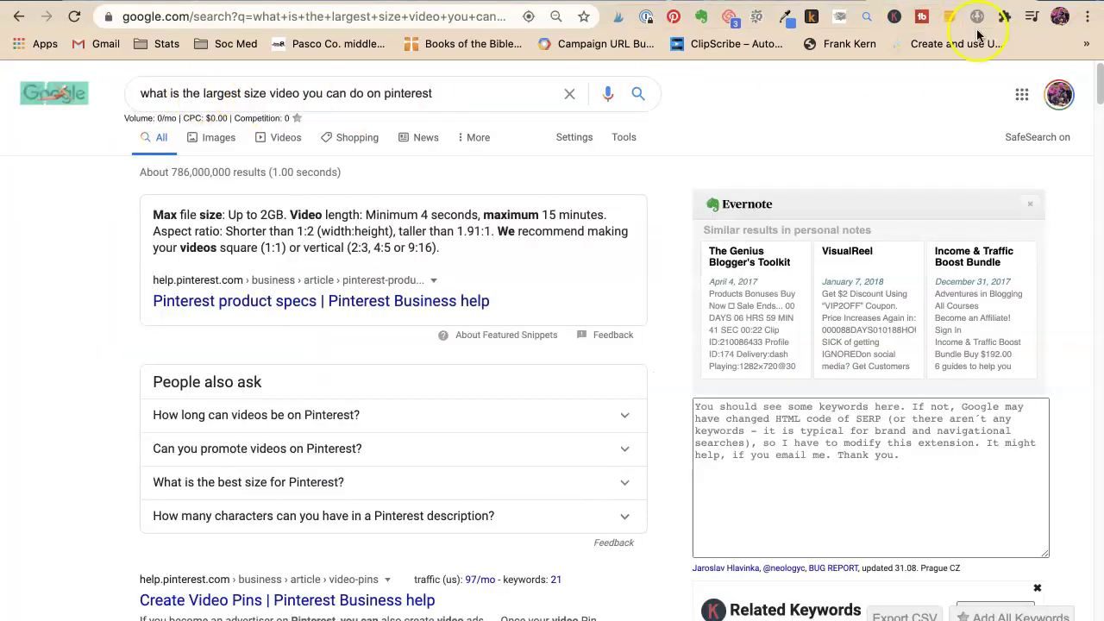
Select the current web address to replace it with a Pinterest domain search URL.
click(172, 9)
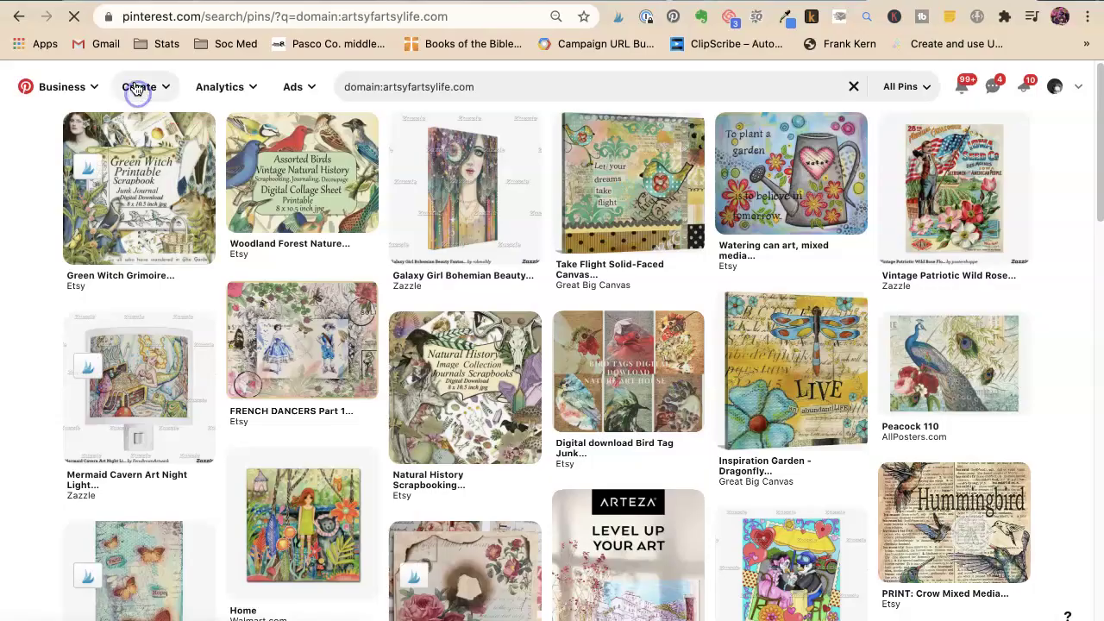
In the Delete Me folder, rename the SPOOKY video to SPOOKY-halloween-candlestick-1.mp4.
click(138, 88)
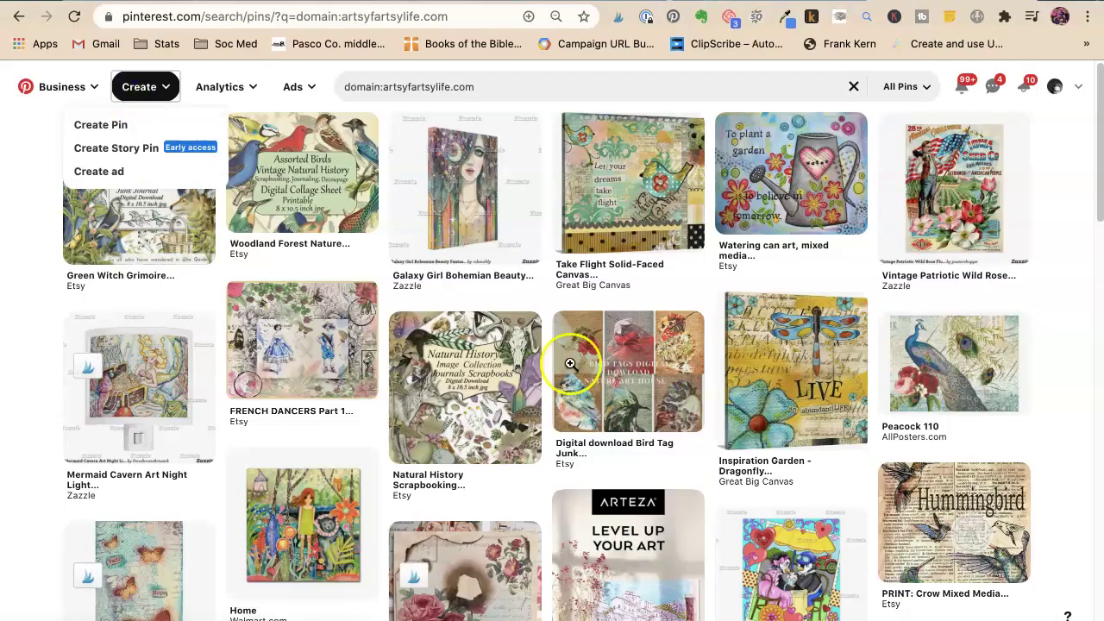
key(super+Tab)
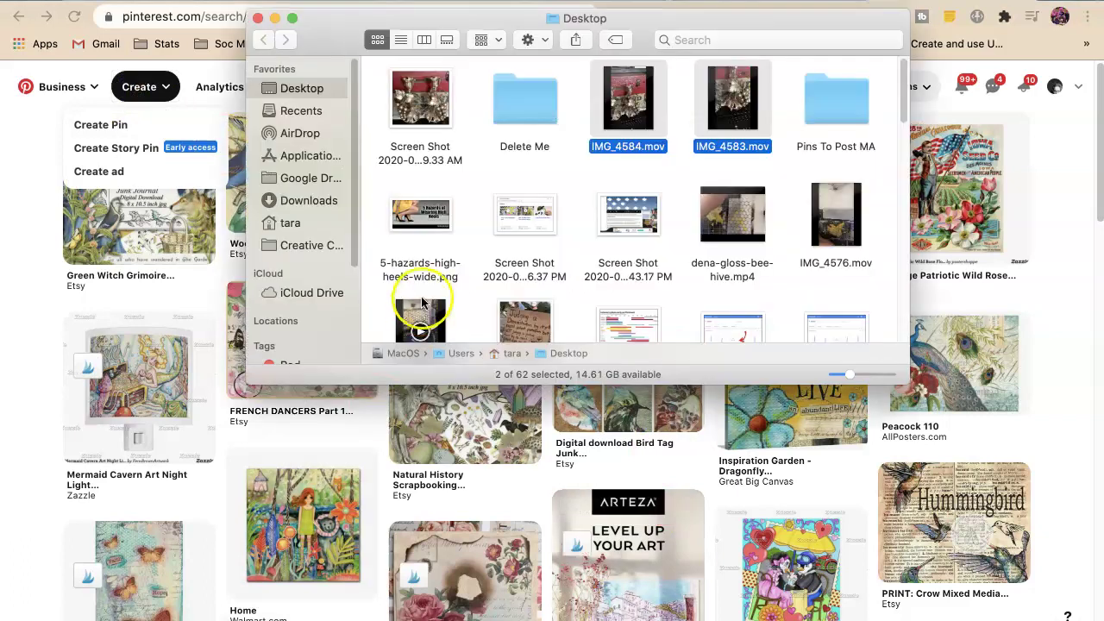
double_click(508, 104)
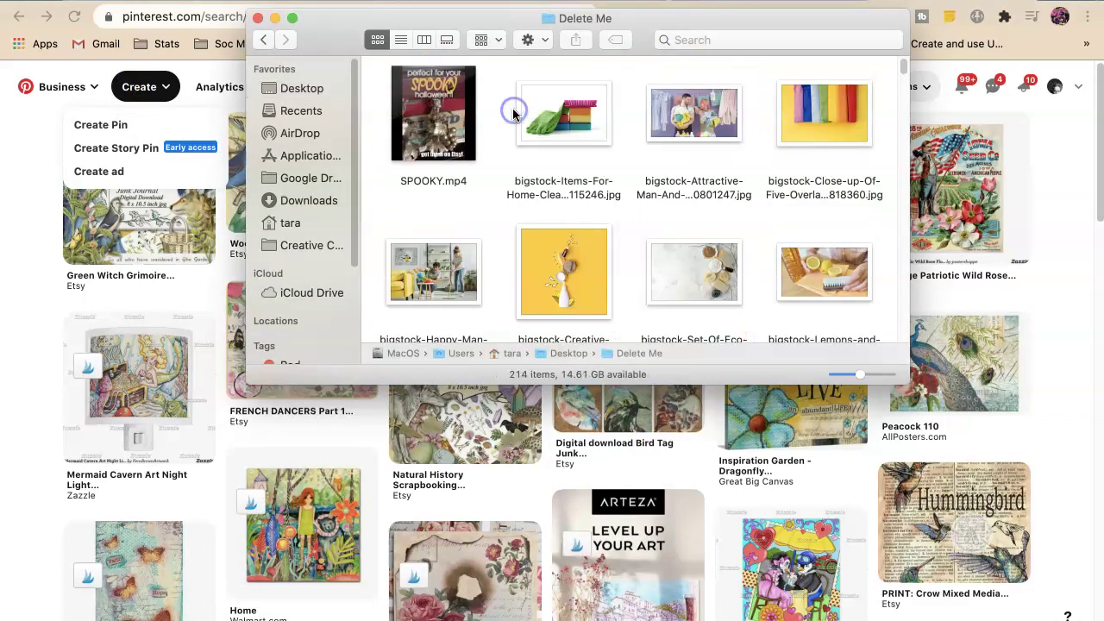
click(451, 190)
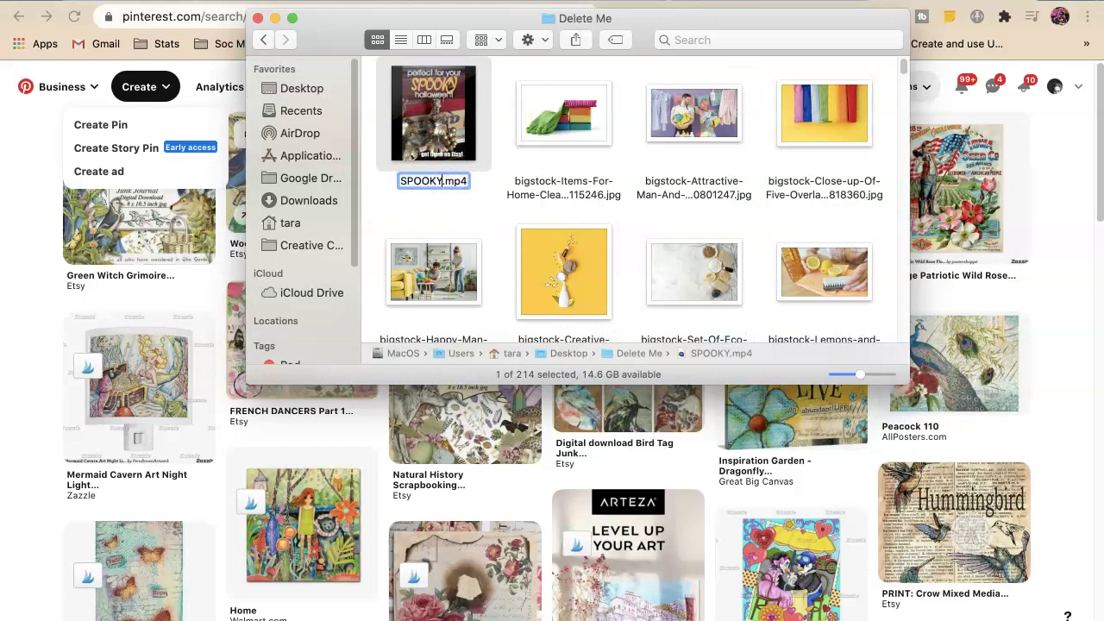
text(-hallowe)
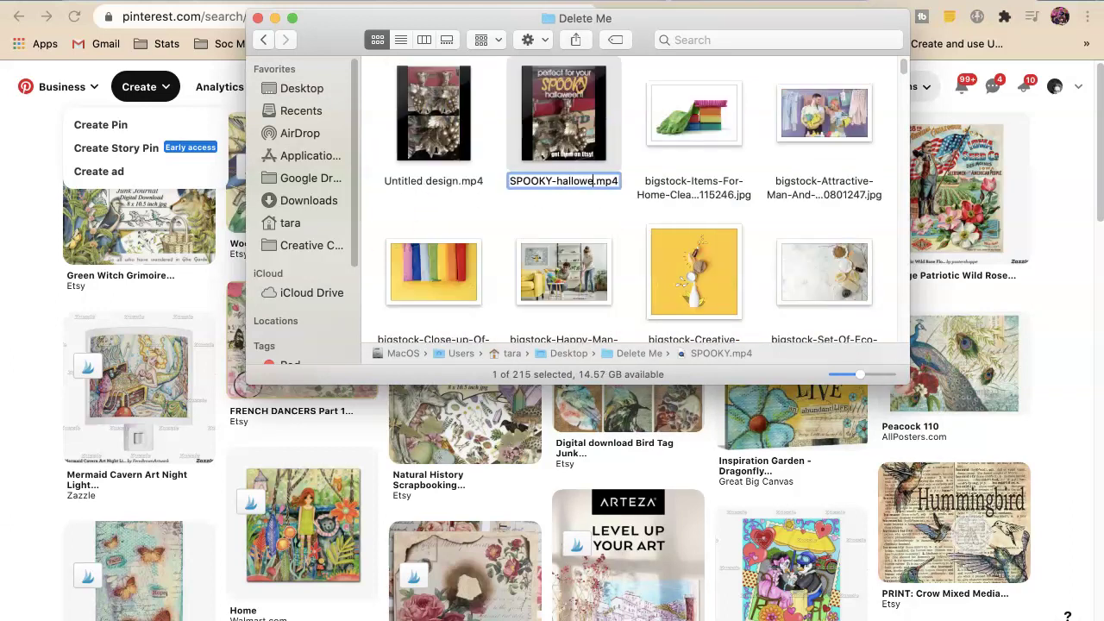
text(en-candlestick-1)
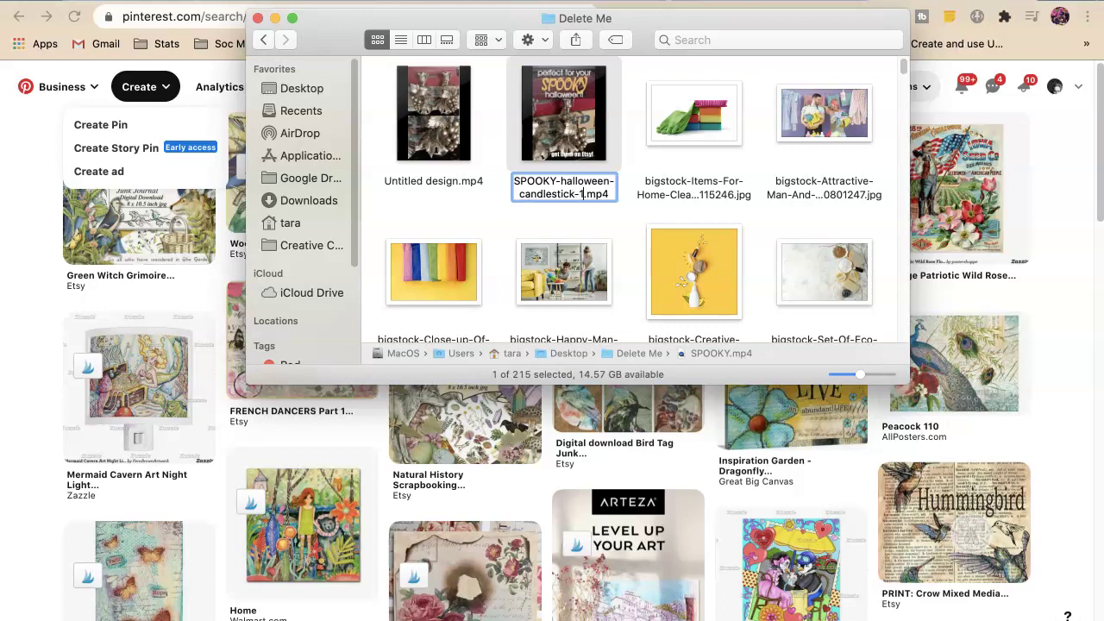
key(Return)
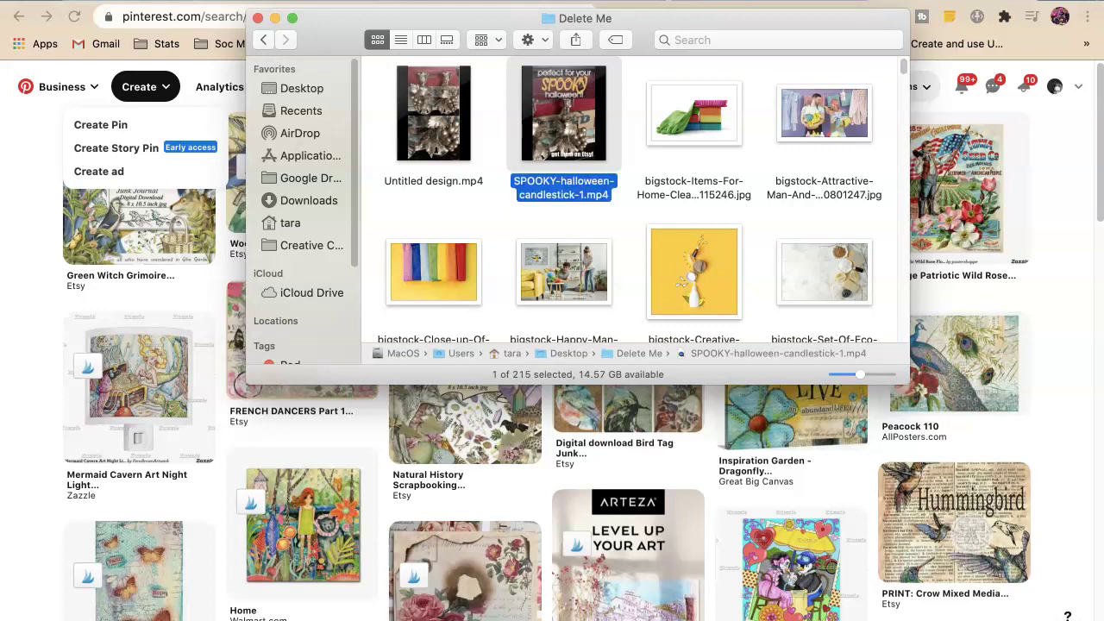
Copy the SPOOKY file name and rename Untitled design.mp4 to SPOOKY-halloween-candlestick-2.mp4.
click(562, 201)
key(super+c)
click(581, 193)
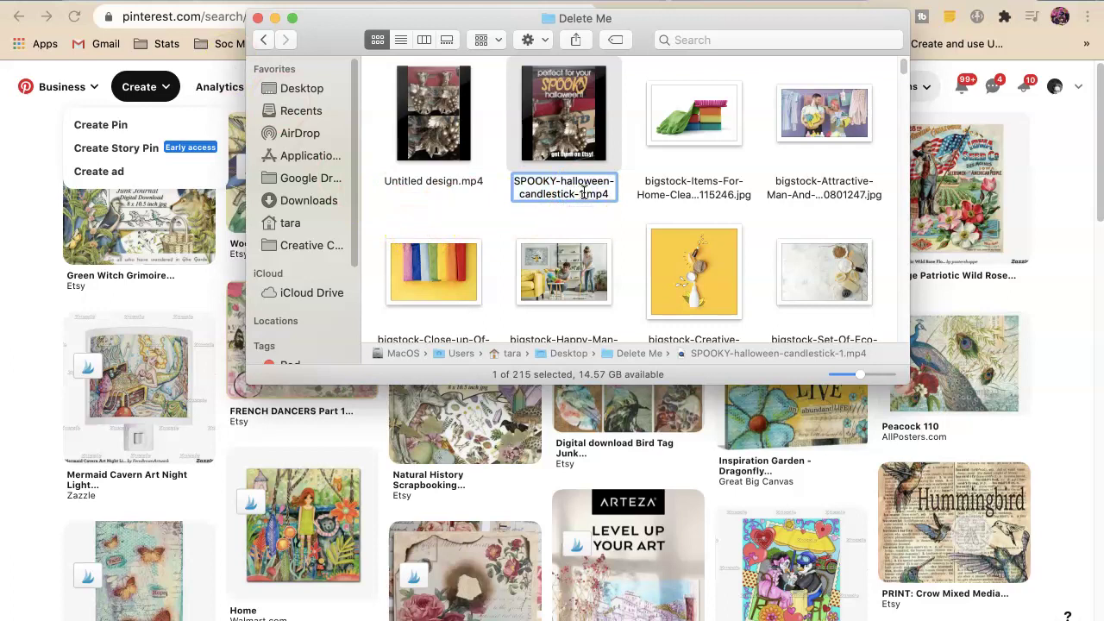
key(Return)
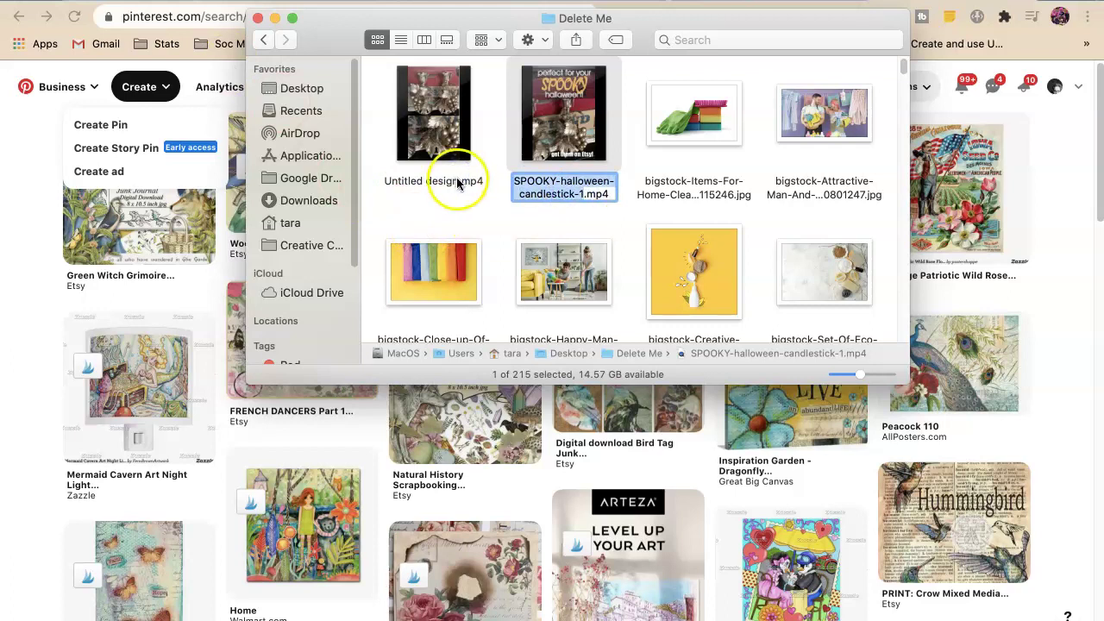
click(458, 184)
click(428, 181)
key(super+v)
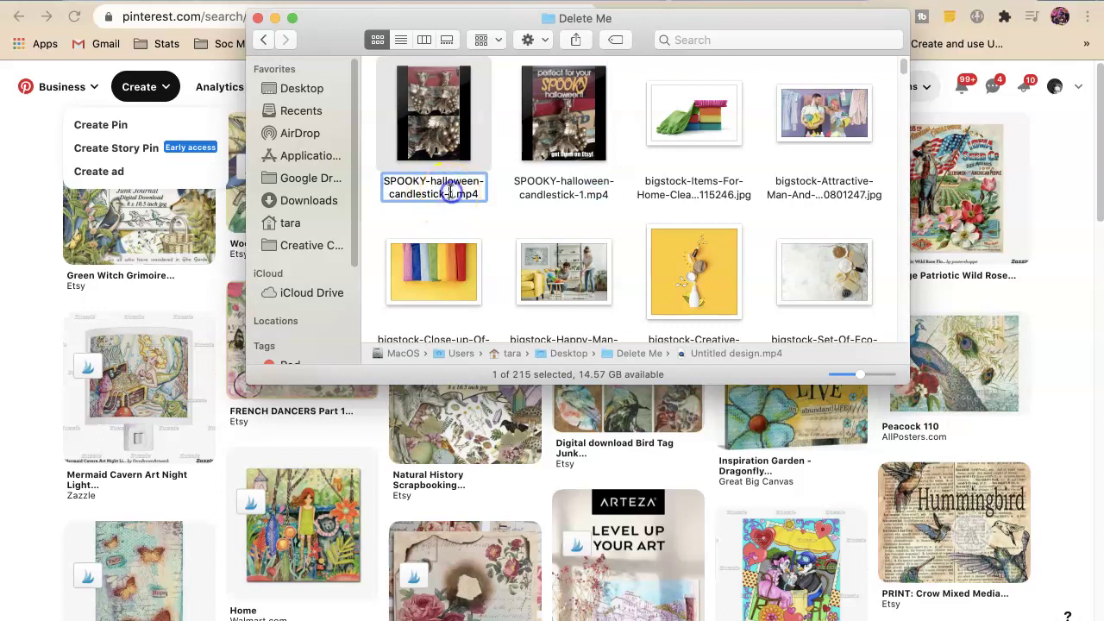
key(BackSpace)
text(2)
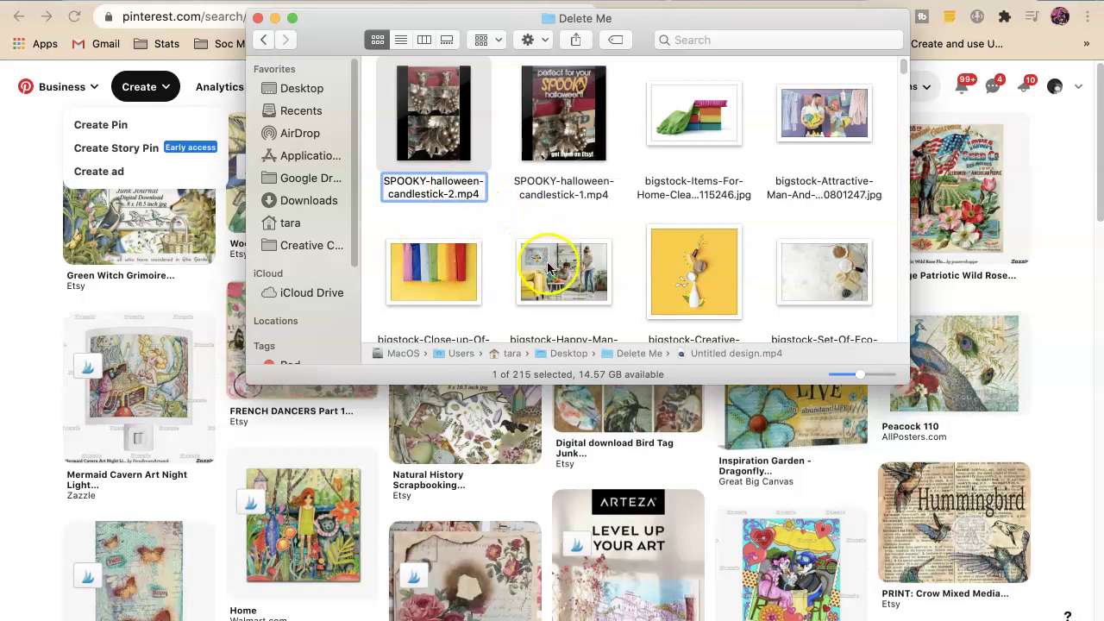
click(494, 229)
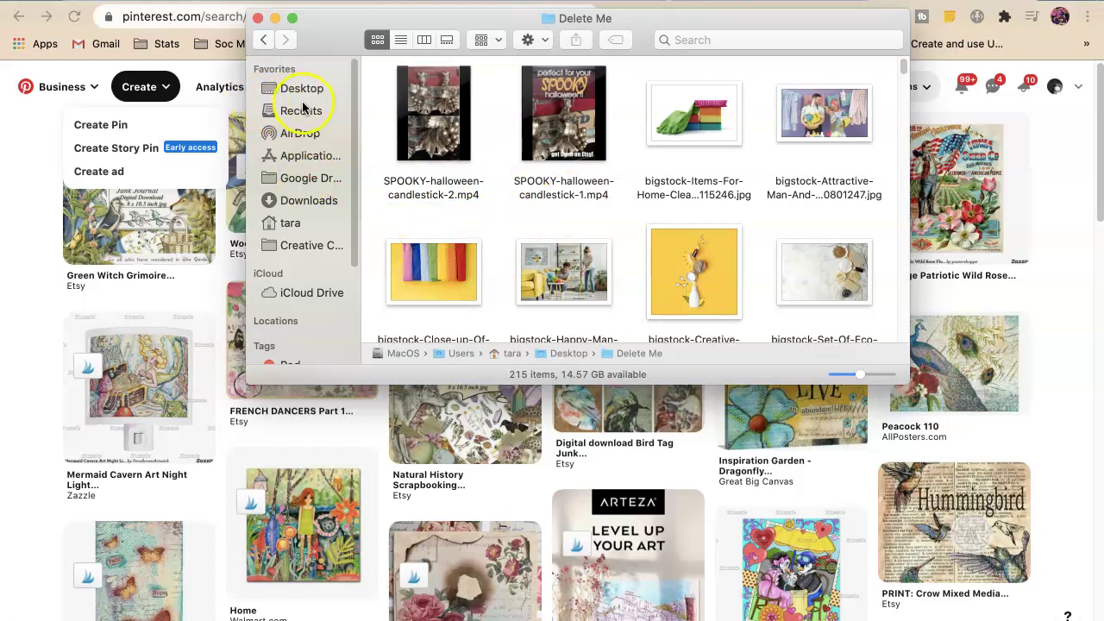
Move both SPOOKY-halloween-candlestick MP4s into Desktop's Pins To Post MA folder and close Delete Me.
key(super+n)
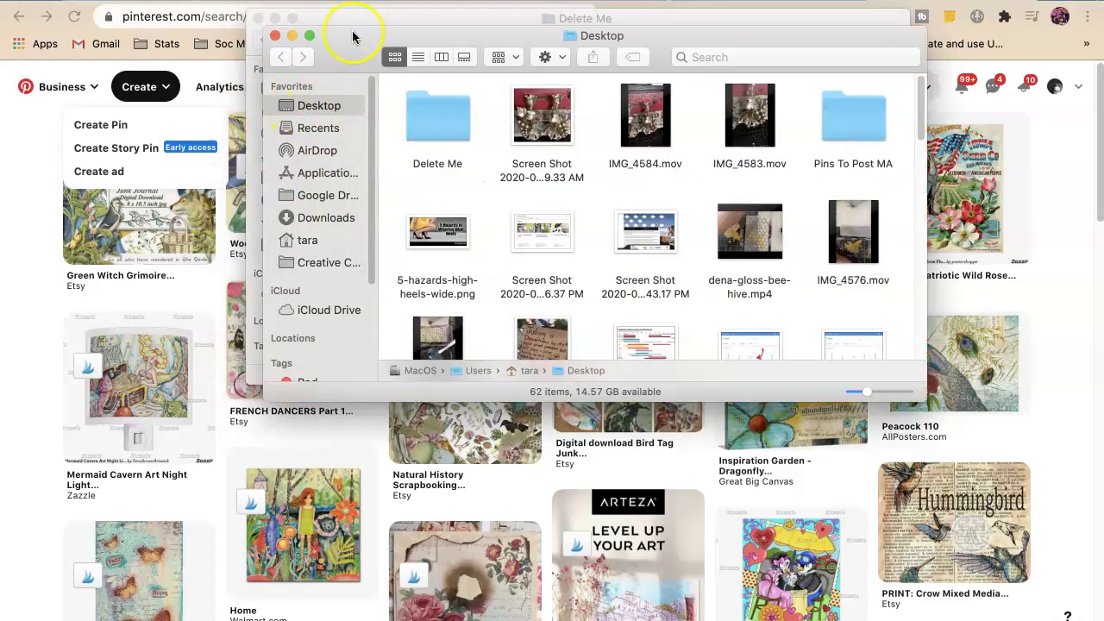
drag(353, 39, 331, 222)
click(808, 303)
double_click(808, 301)
drag(370, 123, 591, 167)
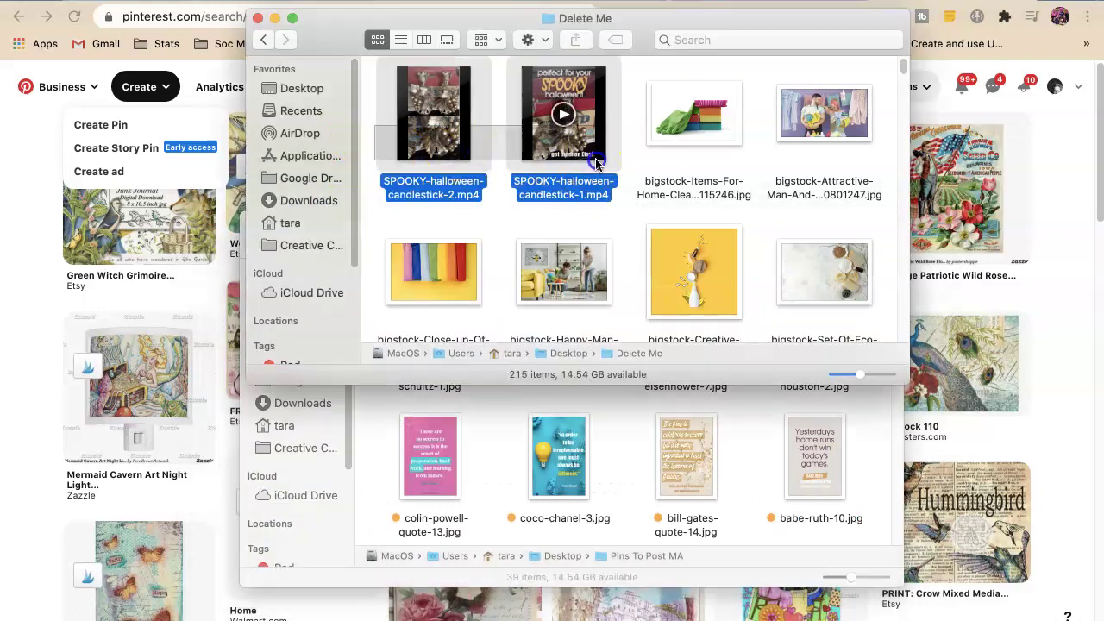
drag(615, 92, 535, 448)
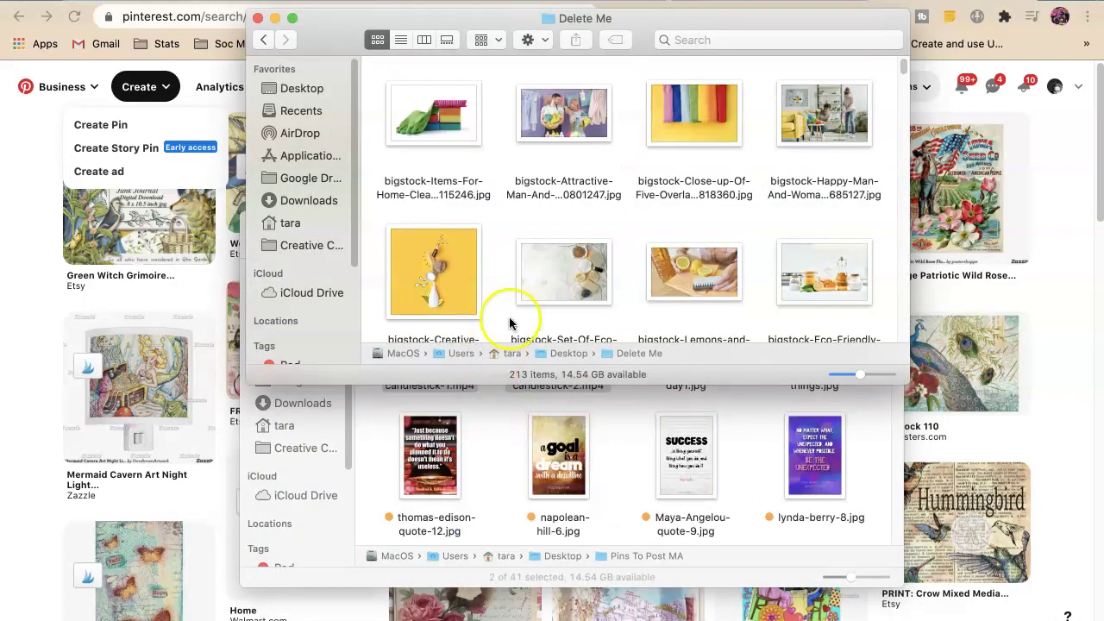
click(258, 19)
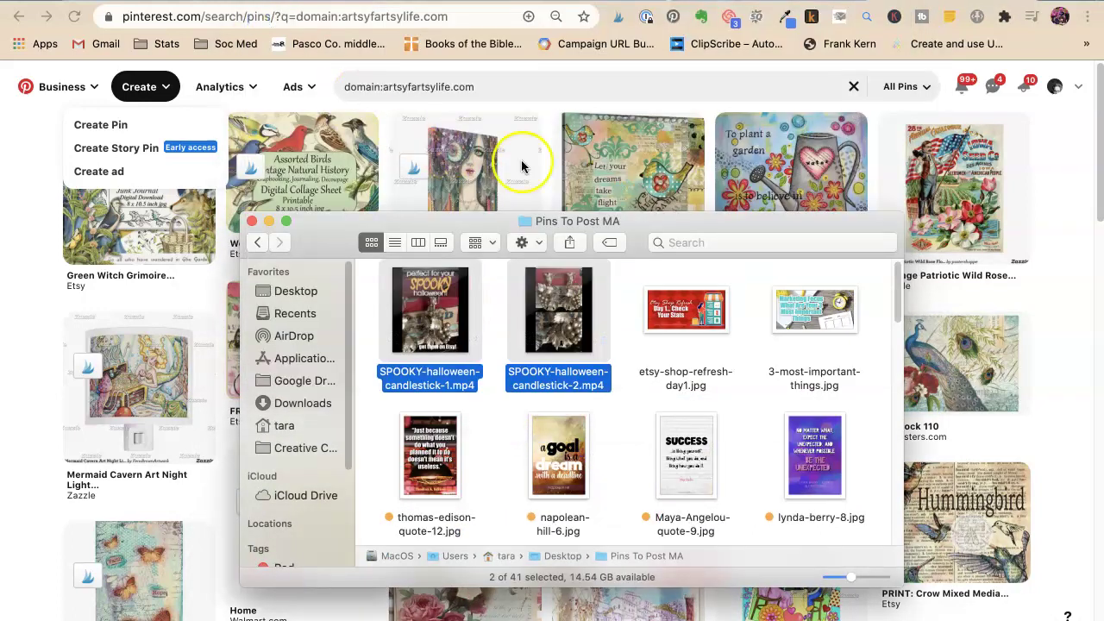
click(662, 242)
drag(753, 221, 1092, 38)
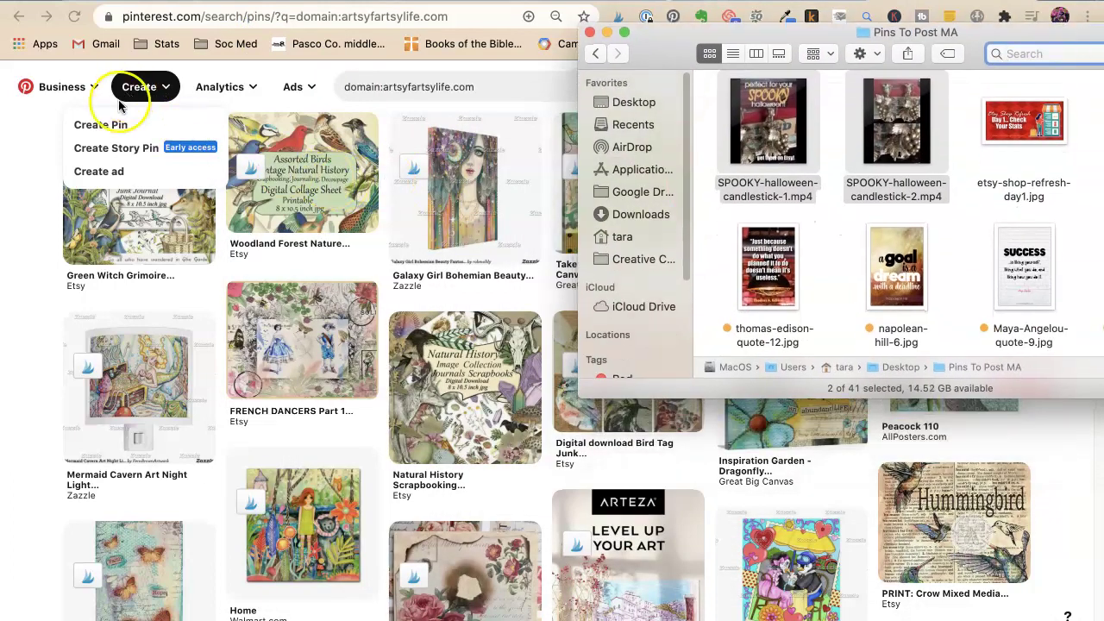
Start a new Pinterest pin and drop SPOOKY-halloween-candlestick-2.mp4 into its upload area.
click(99, 124)
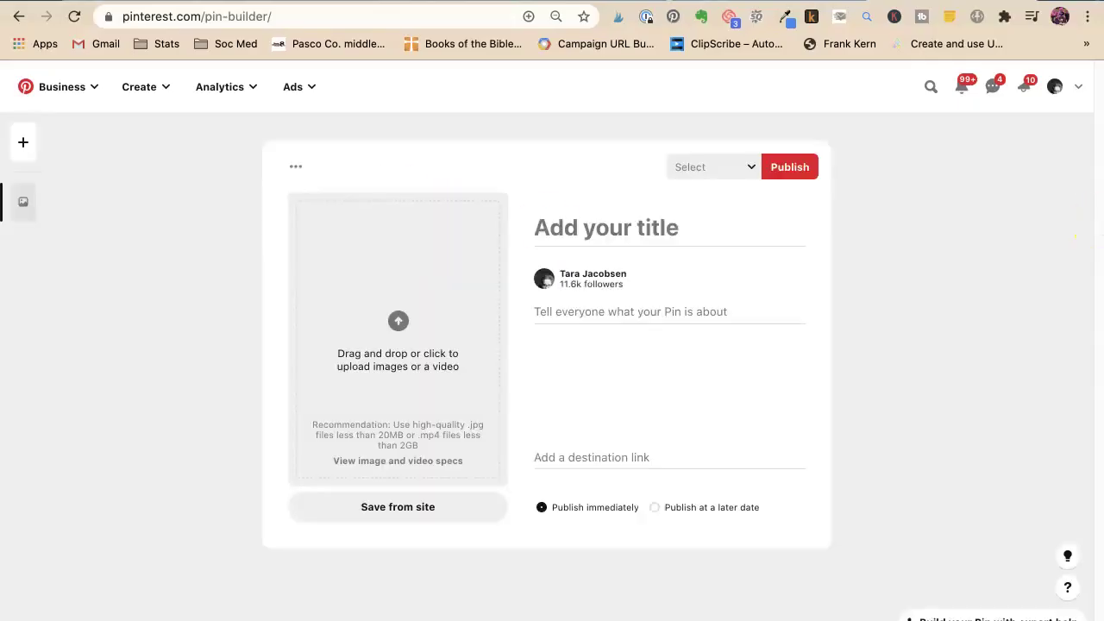
click(1087, 202)
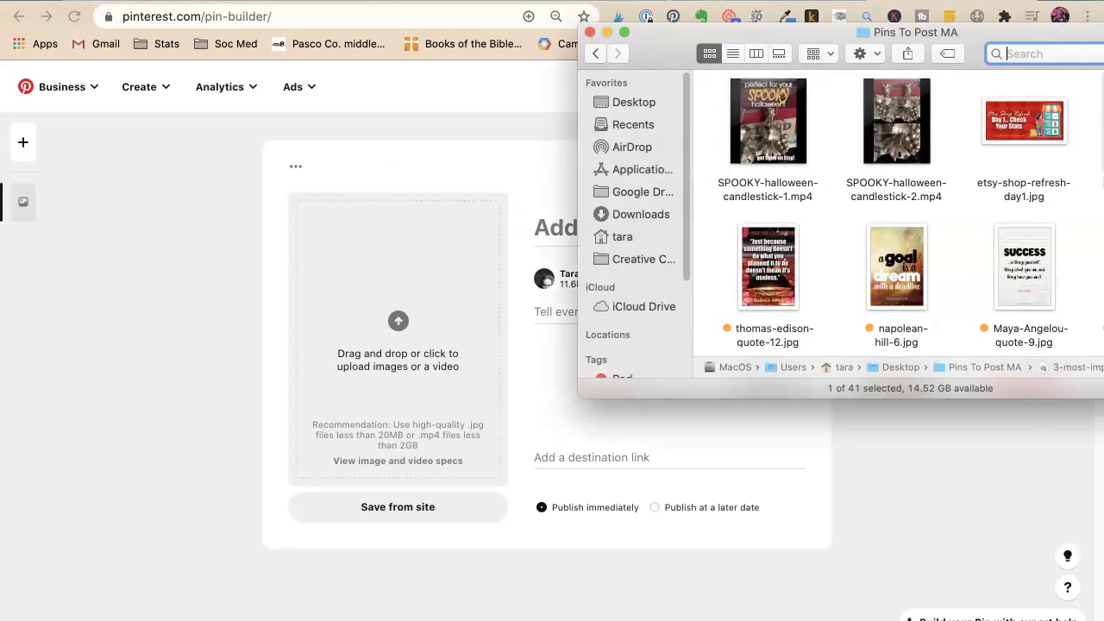
drag(905, 176, 392, 357)
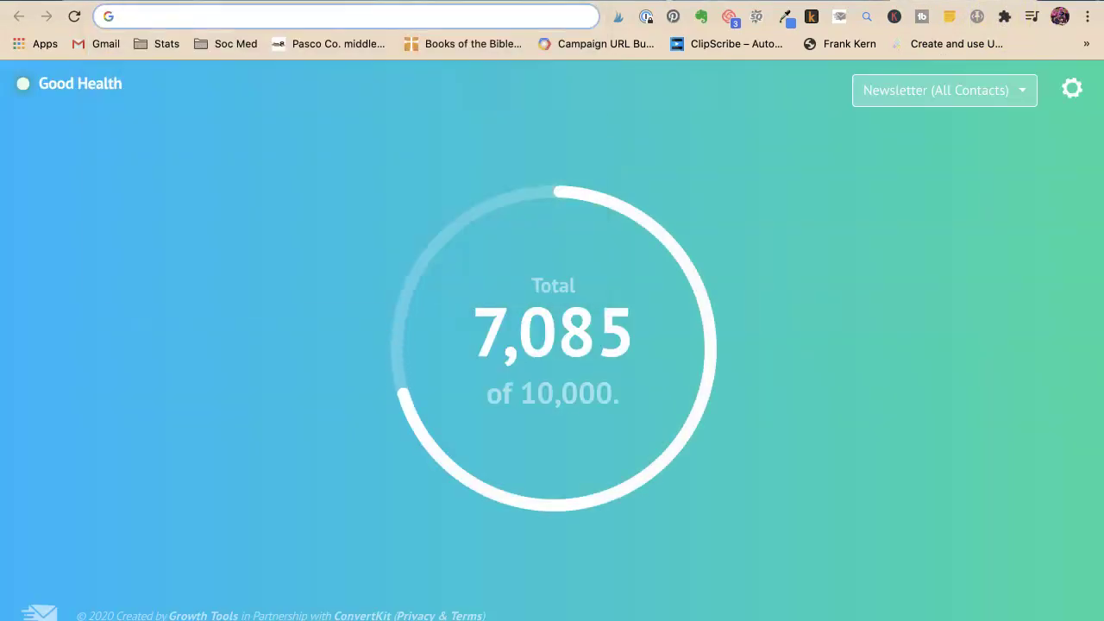
Search etsy.com for 'glamorously vintage' and open one of the shop's listings.
text(etsy)
key(Return)
click(83, 82)
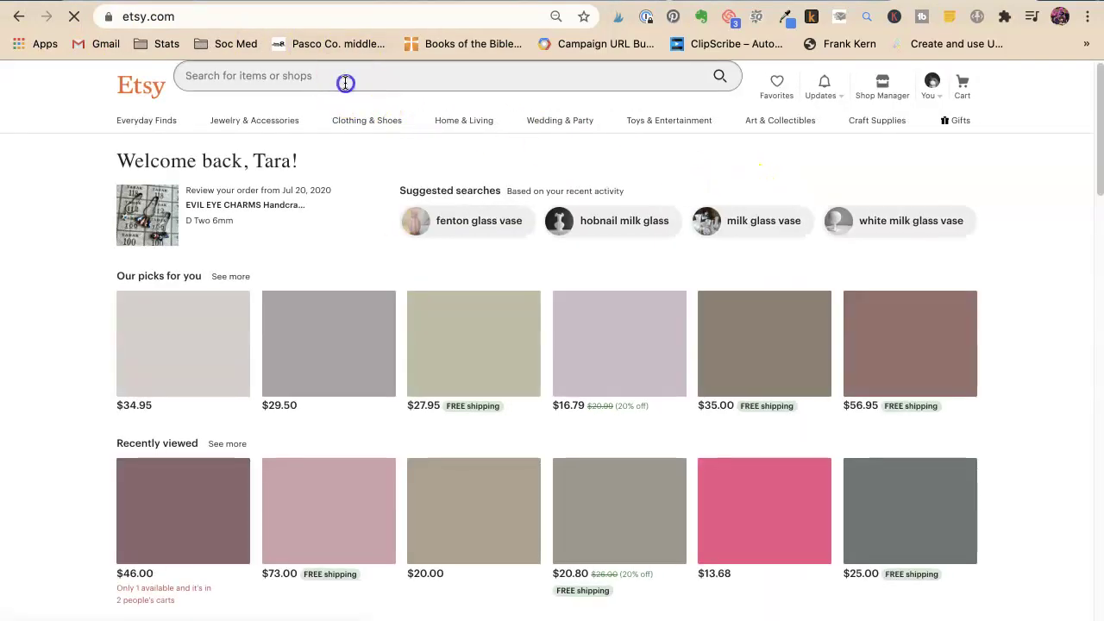
text(glam)
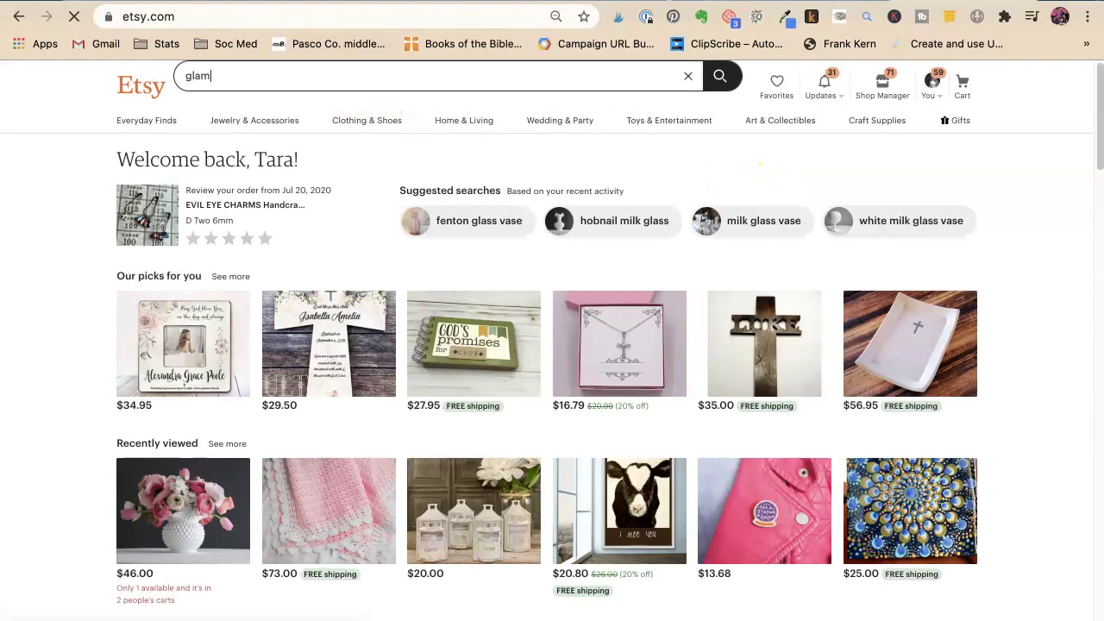
text(orous)
key(BackSpace)
key(BackSpace)
key(BackSpace)
key(BackSpace)
key(BackSpace)
text(orously)
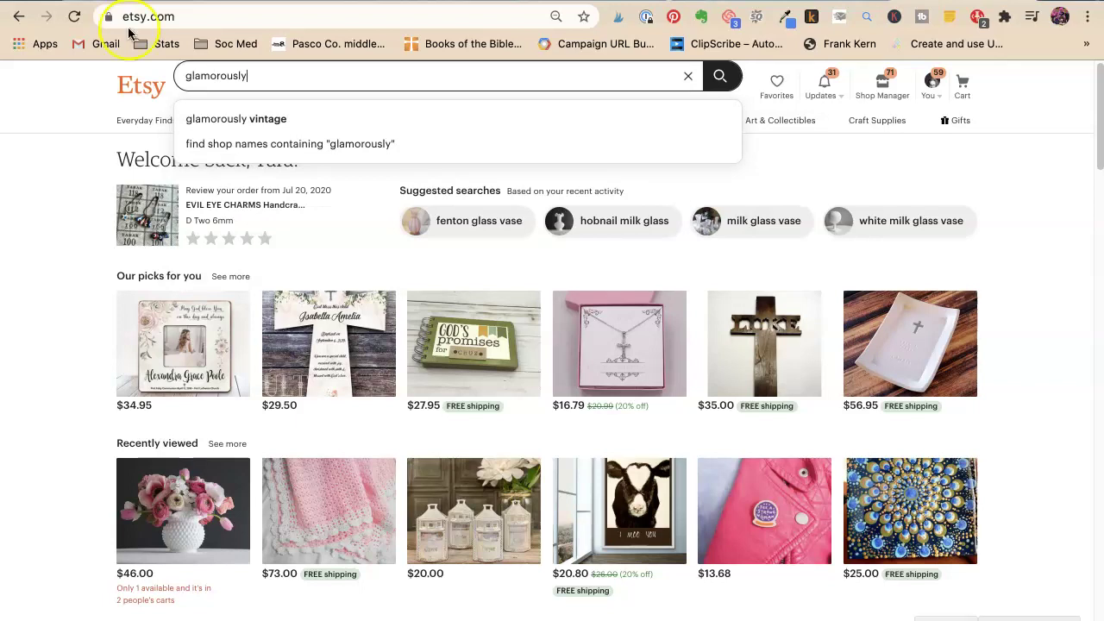
click(242, 117)
mouse_move(241, 116)
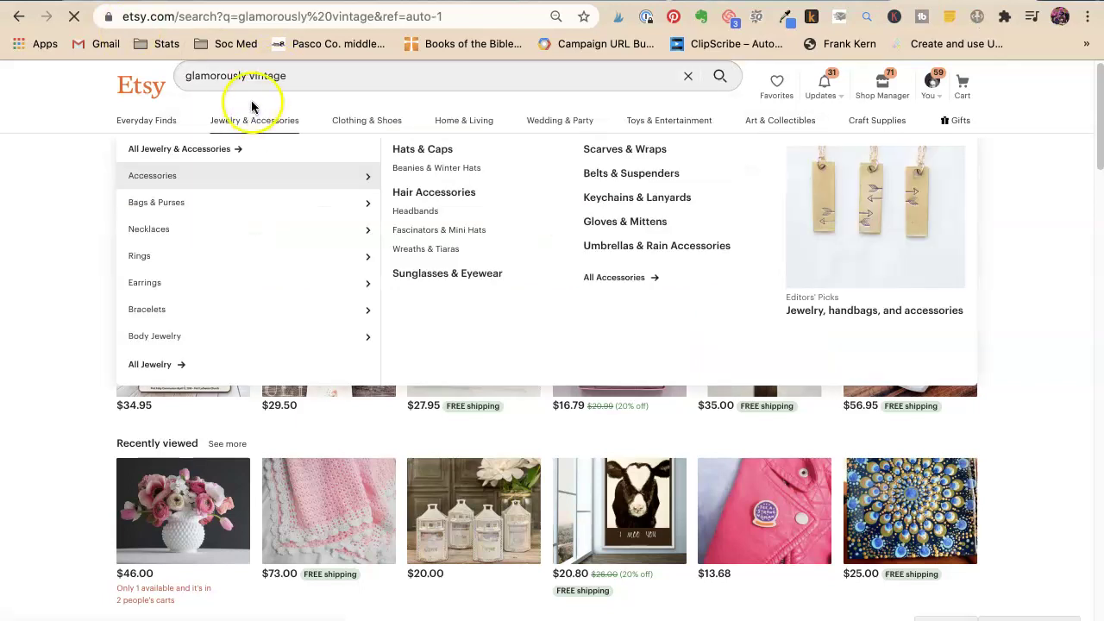
scroll(612, 300, down, 4)
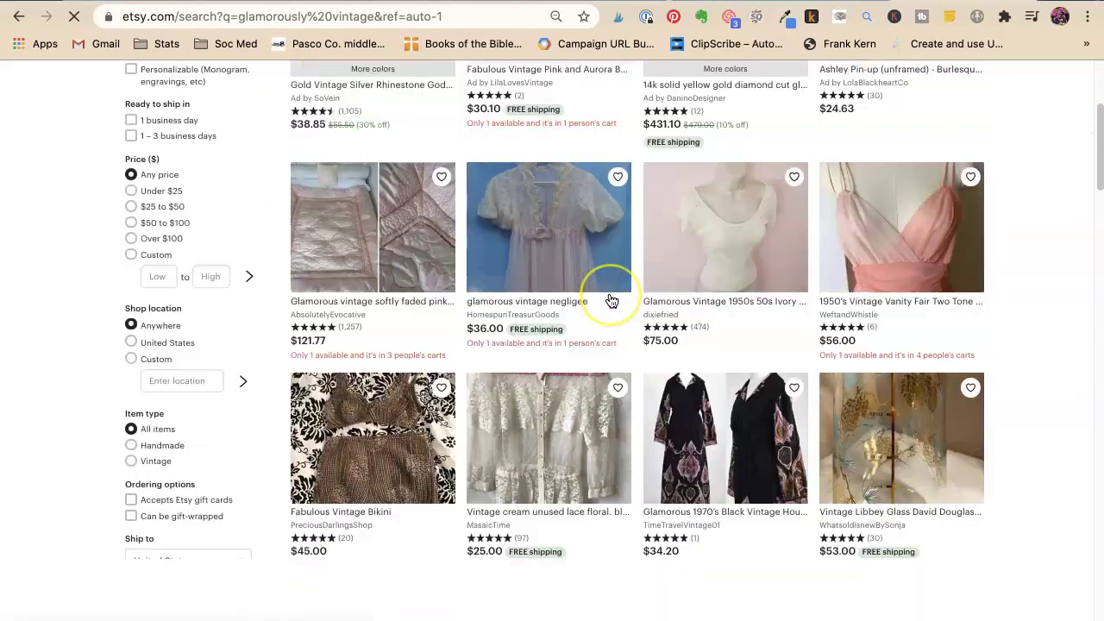
scroll(611, 300, down, 3)
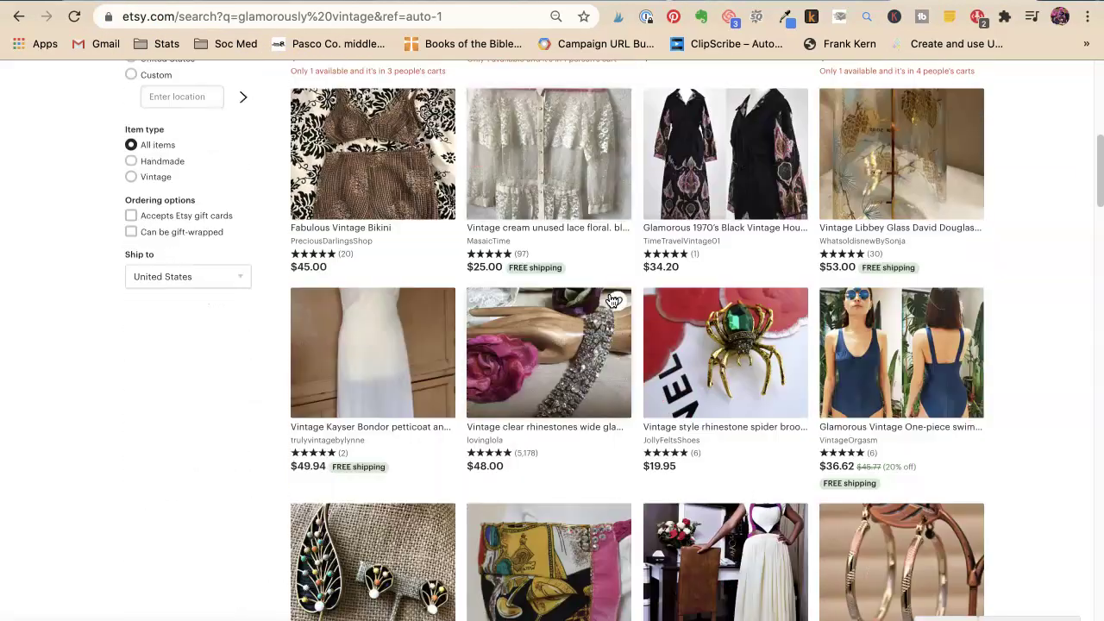
scroll(611, 300, down, 4)
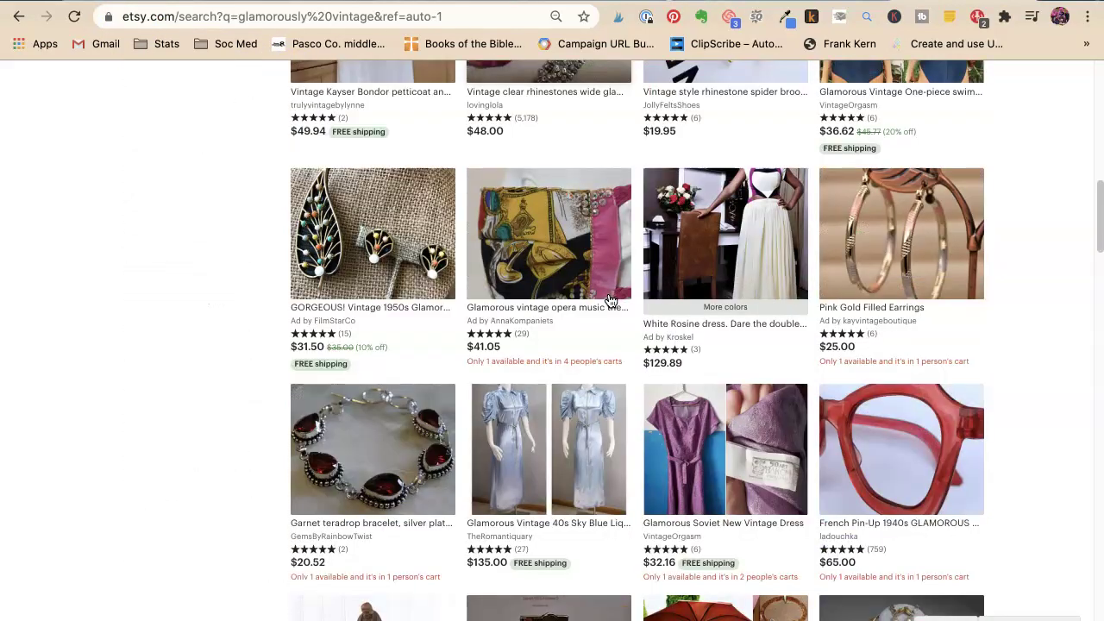
scroll(610, 299, down, 3)
click(388, 400)
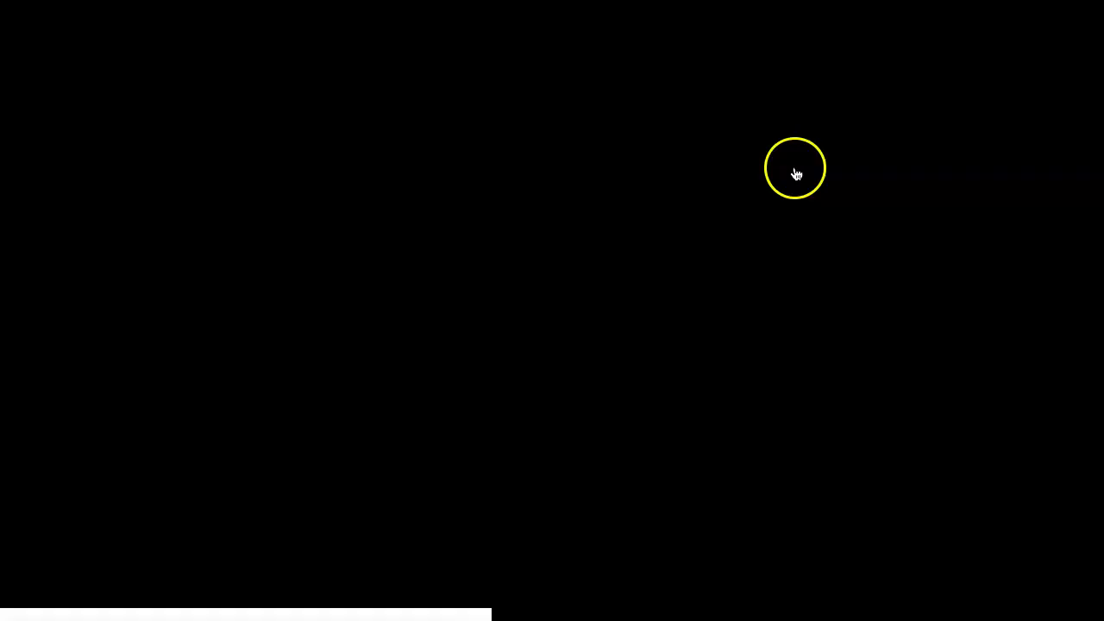
Search the SoGlamorouslyVintage shop for halloween and copy the Gothic Grapes Candlesticks listing title.
click(777, 163)
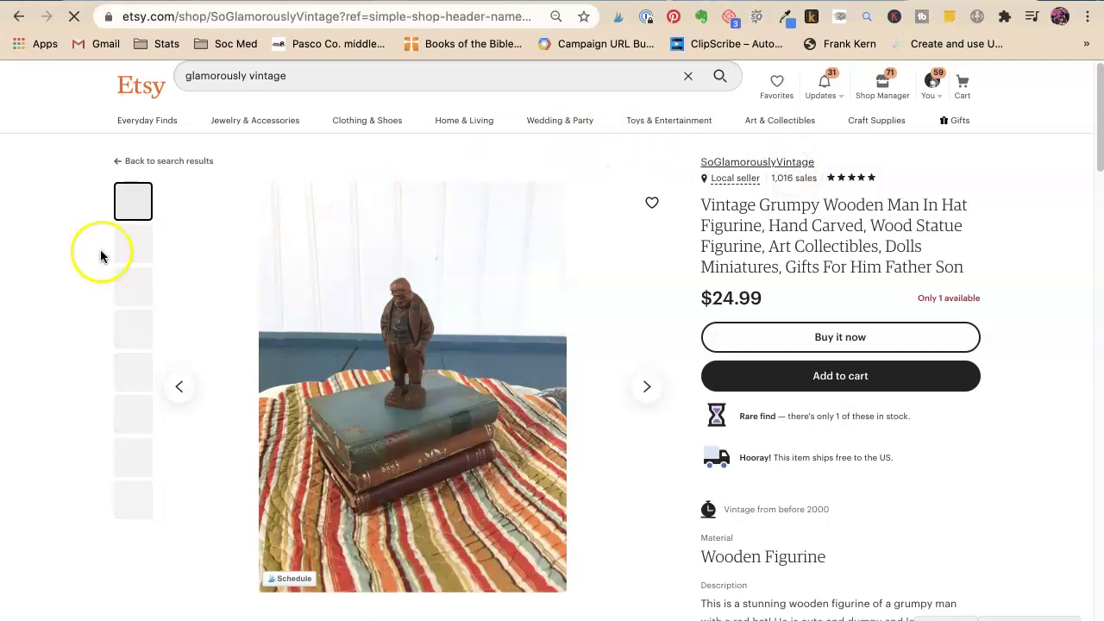
click(177, 413)
text(hallowe)
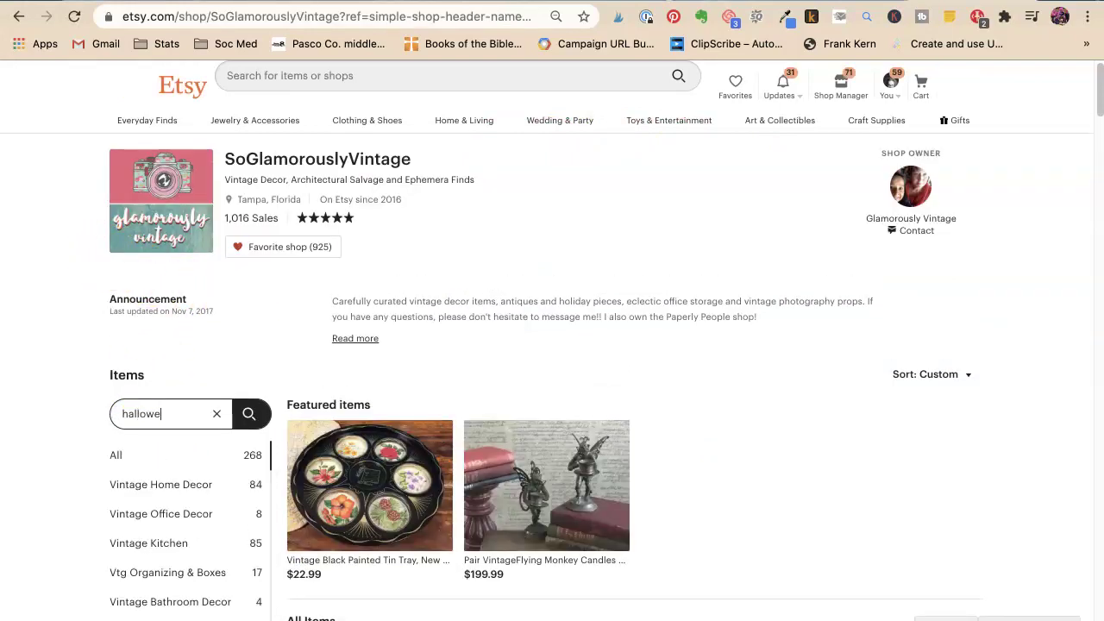
text(en)
key(Return)
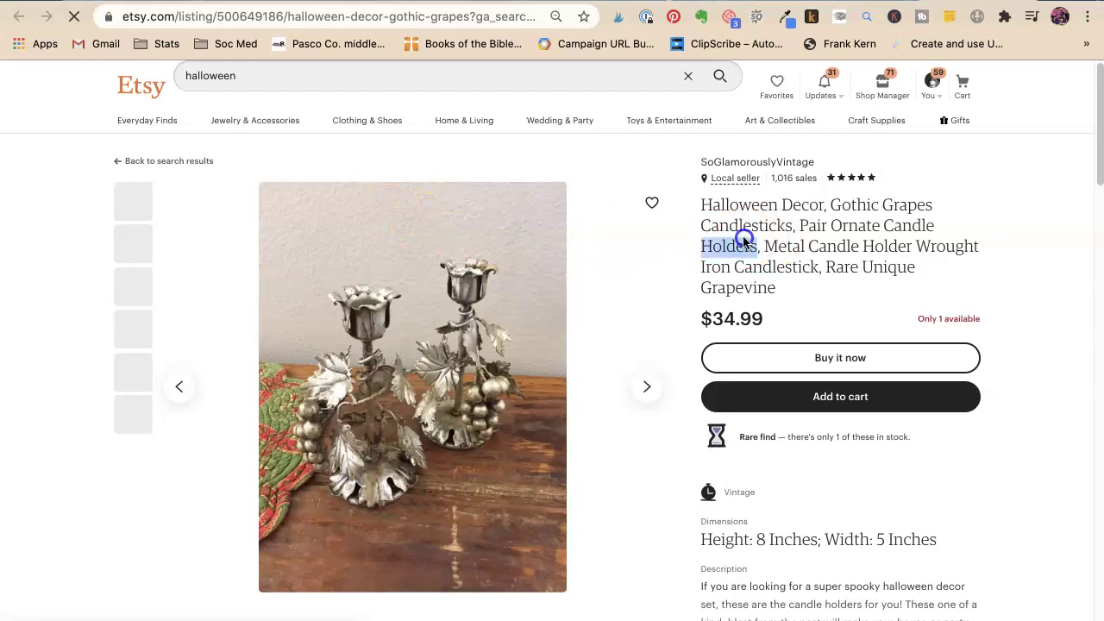
triple_click(741, 241)
key(ctrl+c)
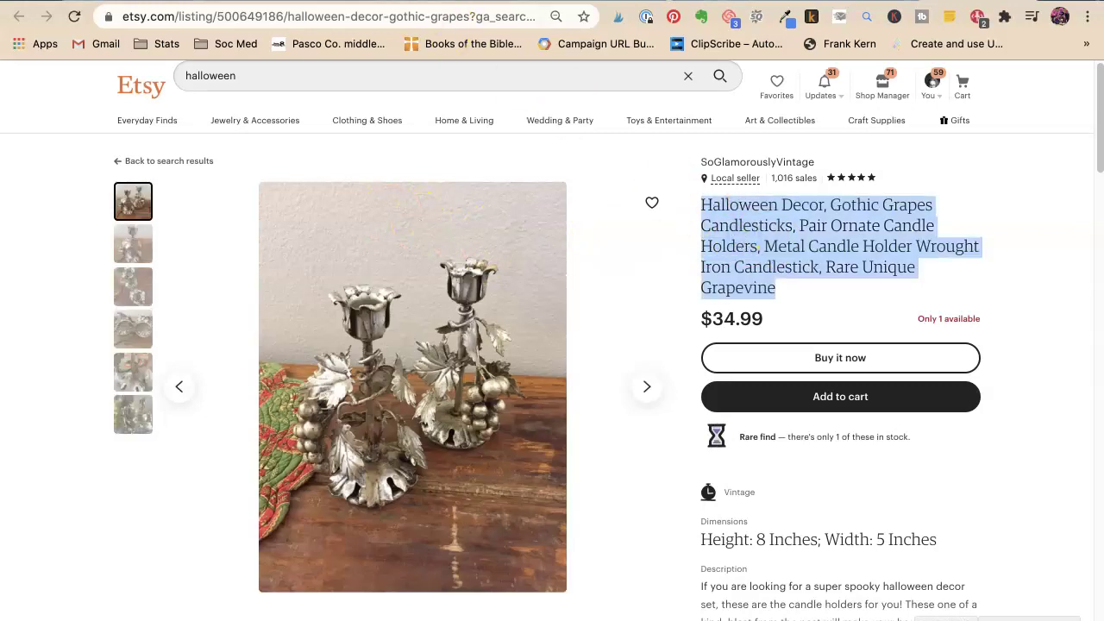
key(ctrl+Tab)
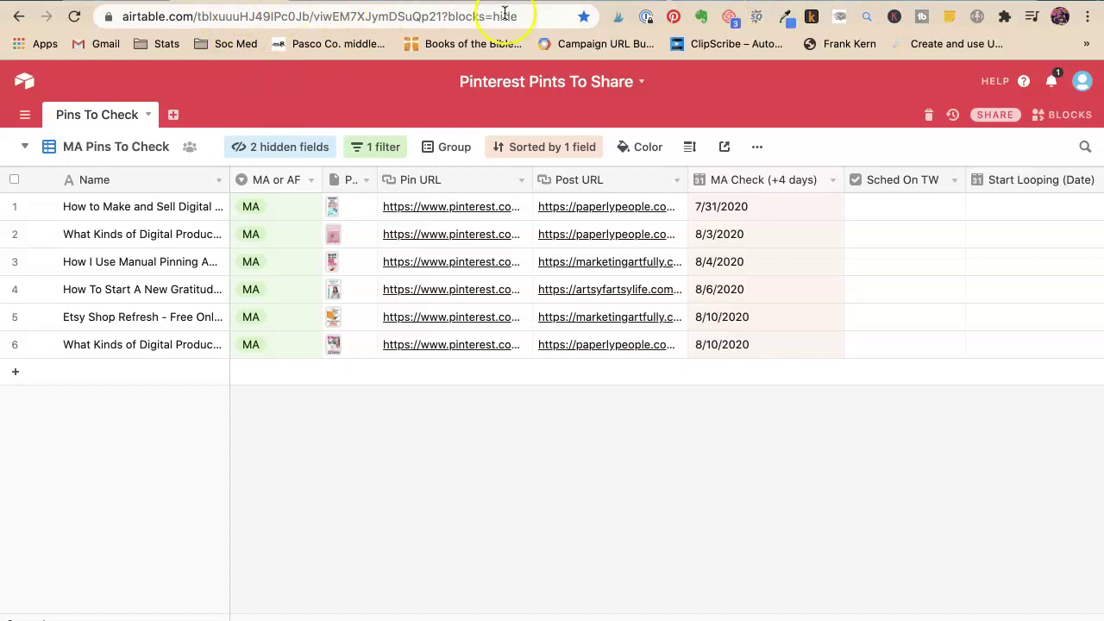
Set the pin title to 'Spooky Halloween Decor, Gothic Grapes Candlesticks, Pair Ornate Candle Holders'.
key(ctrl+Tab)
click(639, 204)
key(ctrl+v)
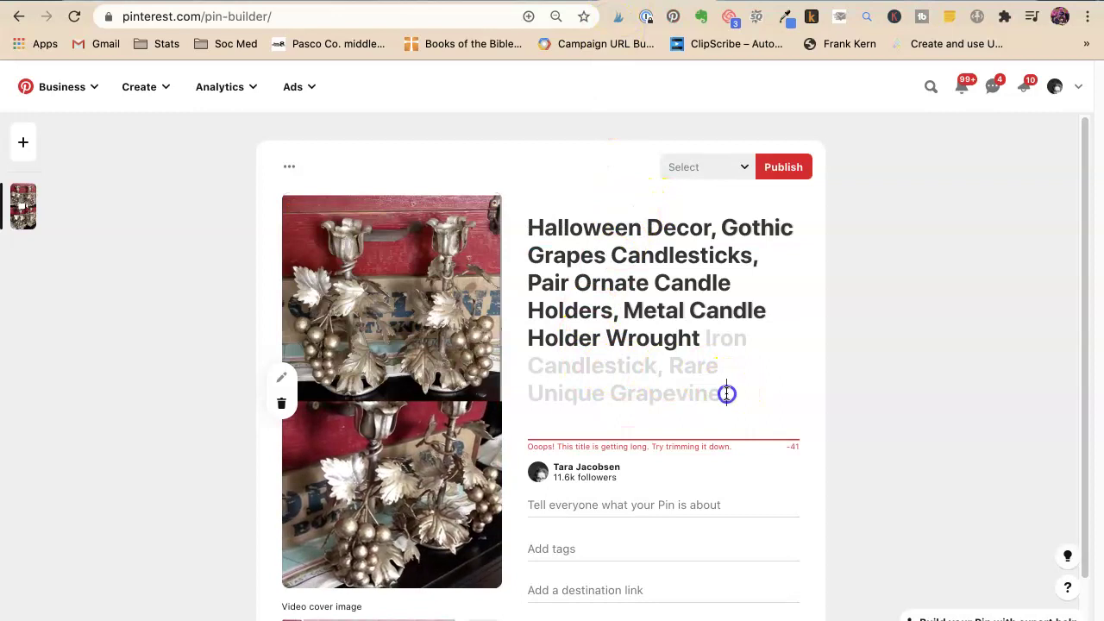
drag(726, 393, 609, 312)
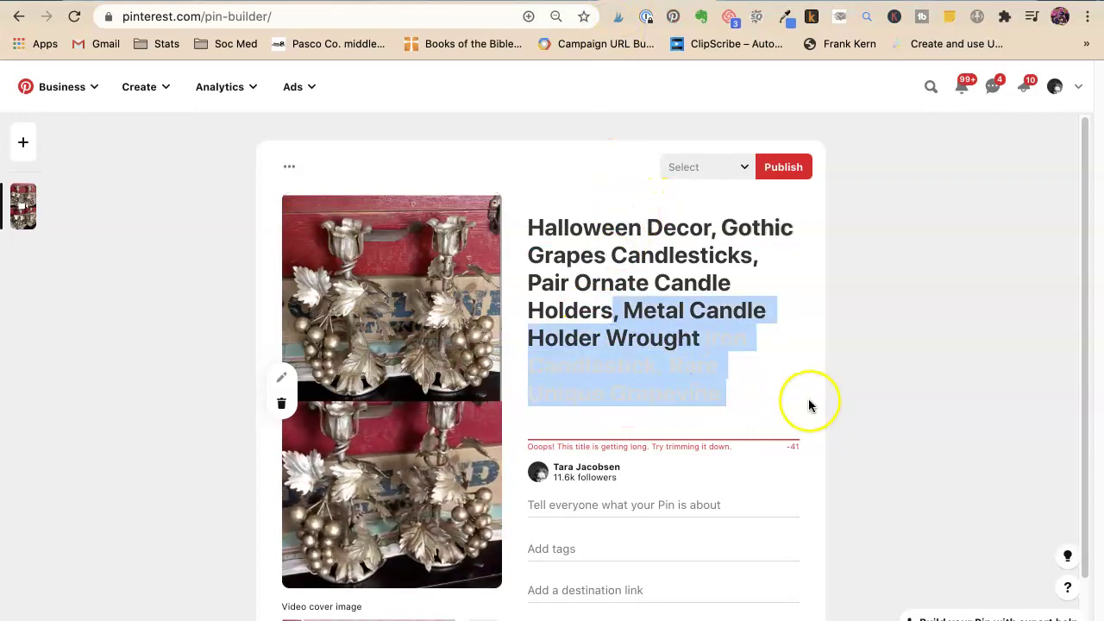
key(BackSpace)
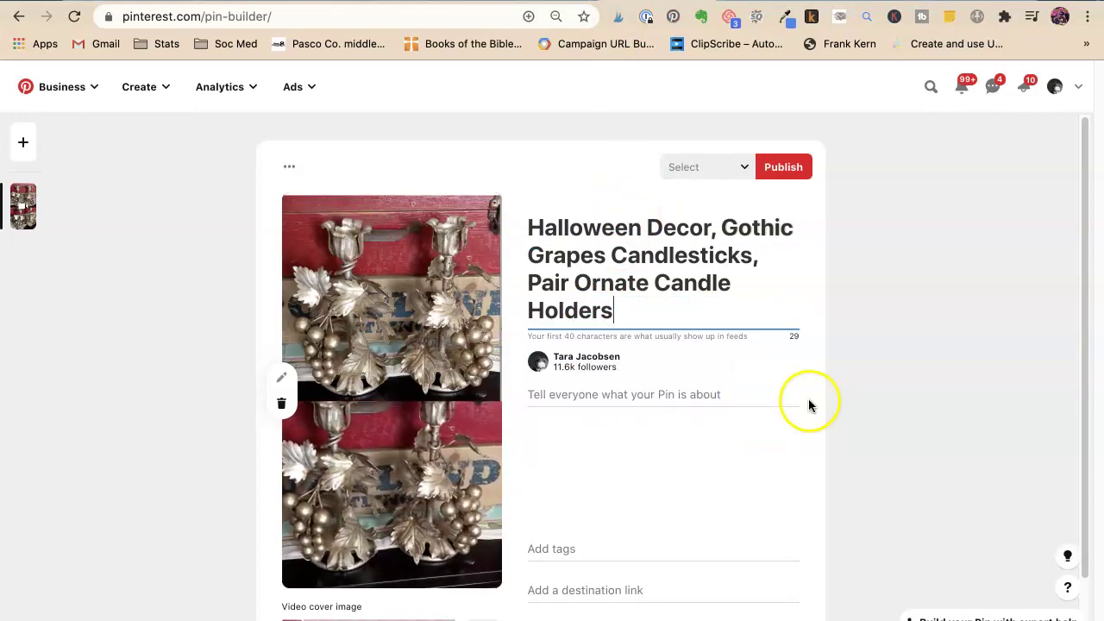
click(529, 228)
text(S)
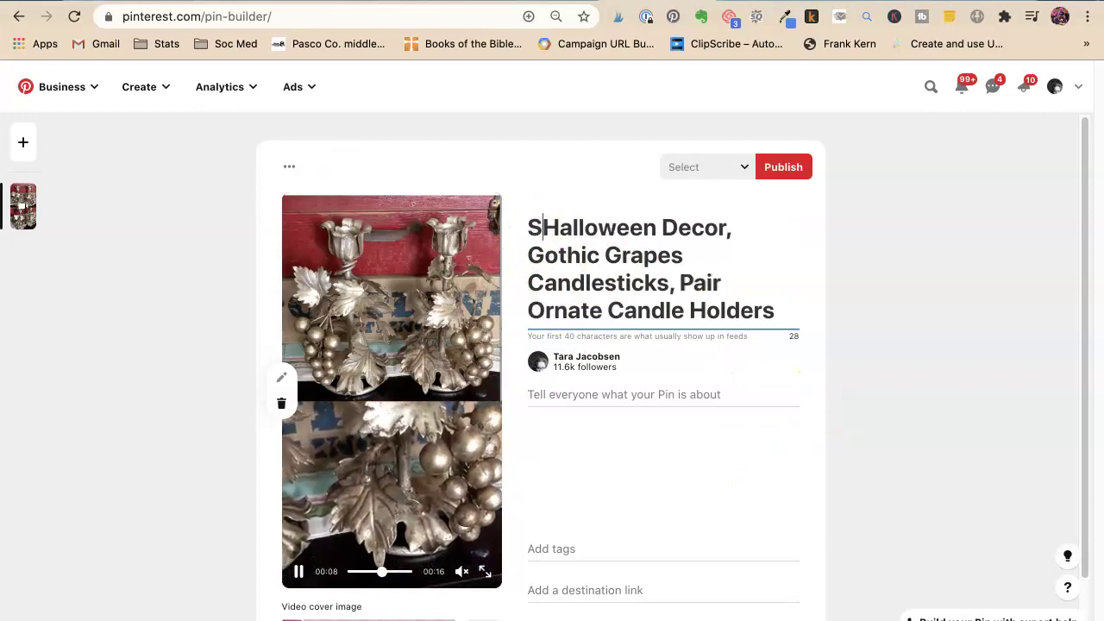
text(pooky)
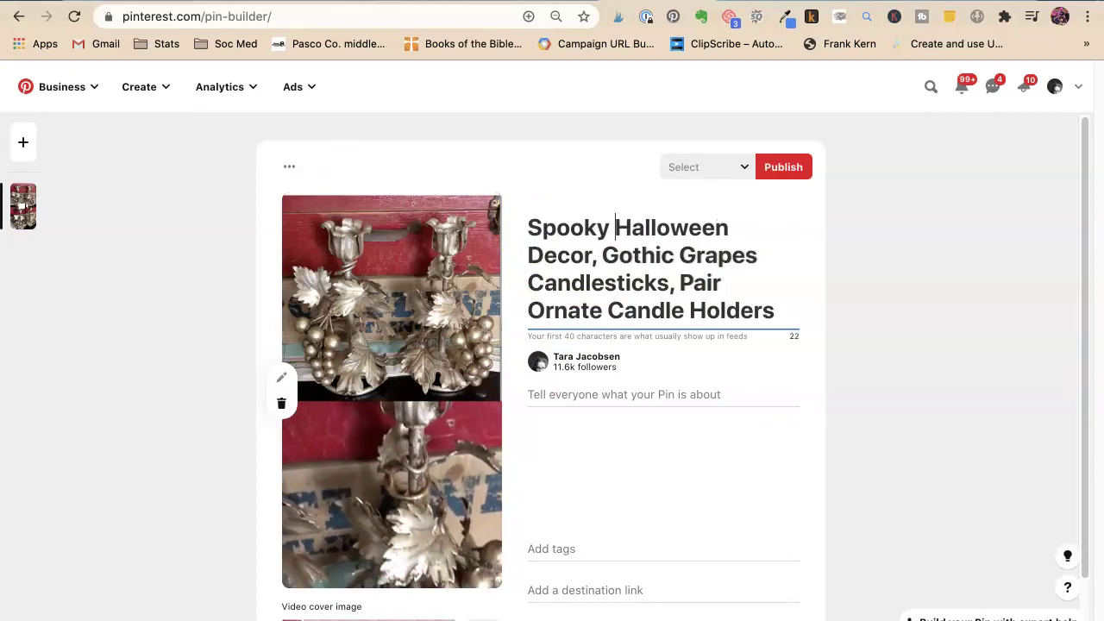
Copy the Etsy listing's first description paragraph into the pin description.
click(673, 391)
click(858, 2)
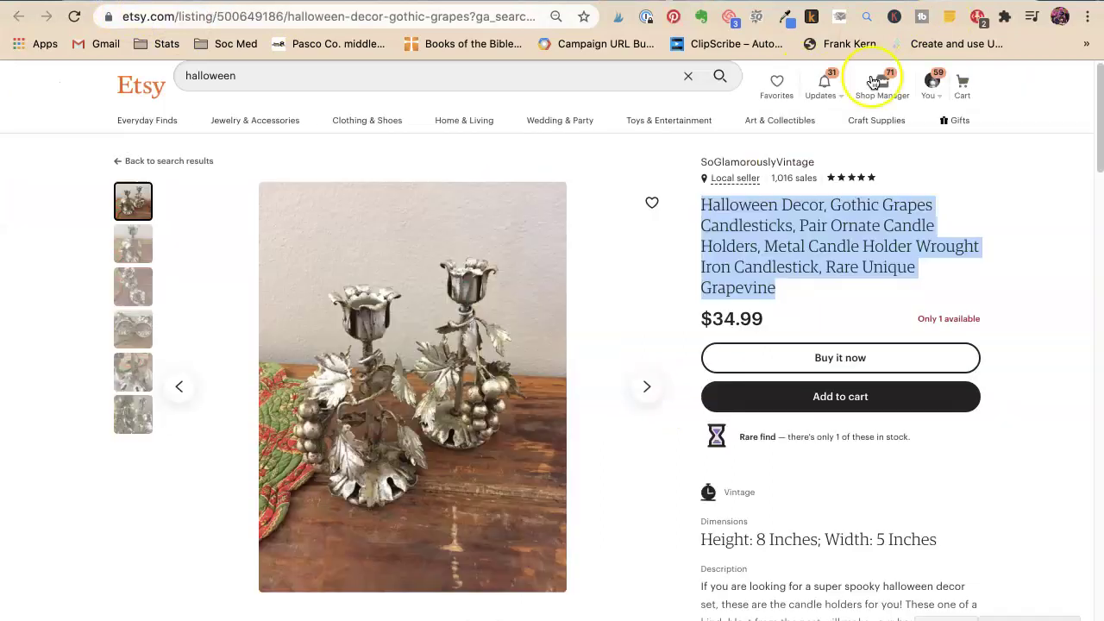
scroll(793, 431, down, 3)
triple_click(782, 339)
key(super+c)
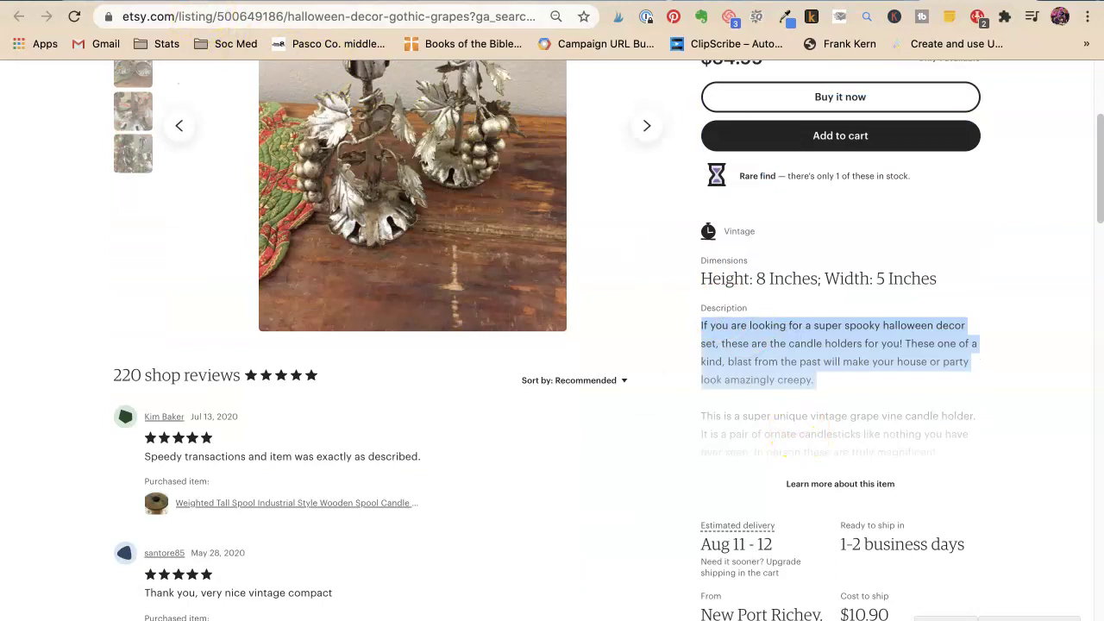
key(ctrl+Tab)
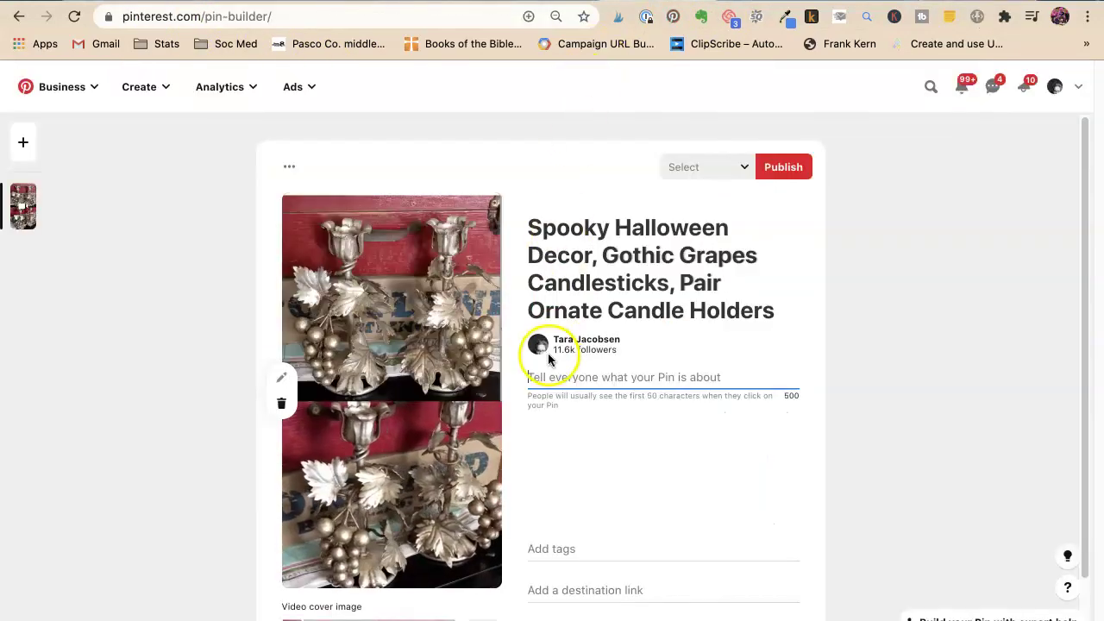
click(558, 375)
key(super+v)
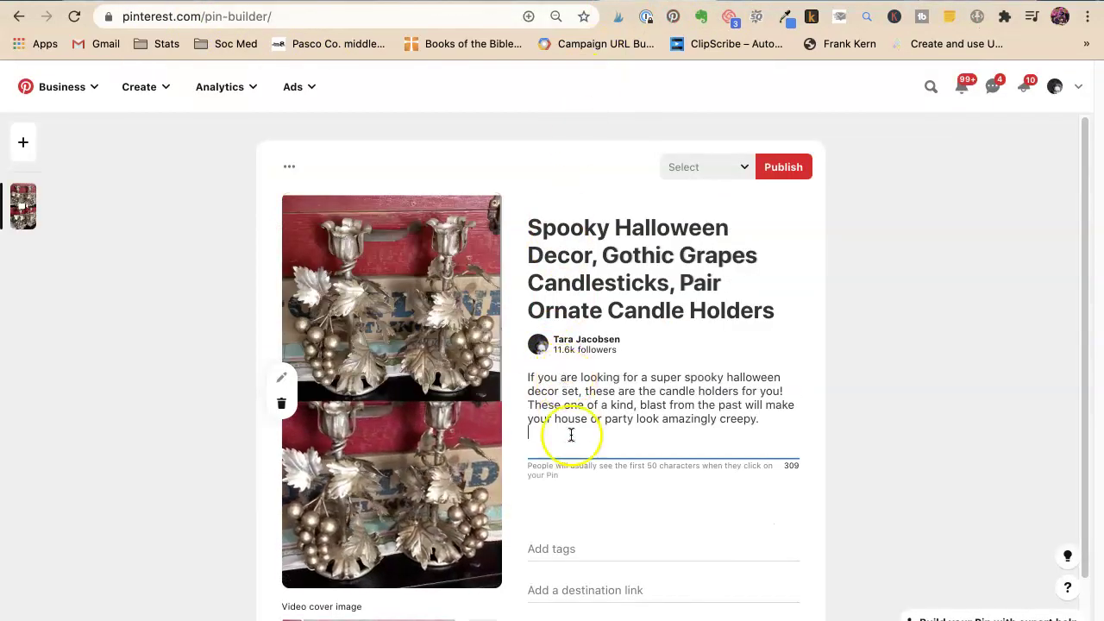
Tag the pin with Event Planning > Halloween and Home Decor > Candle Holder.
click(540, 546)
text(halloween)
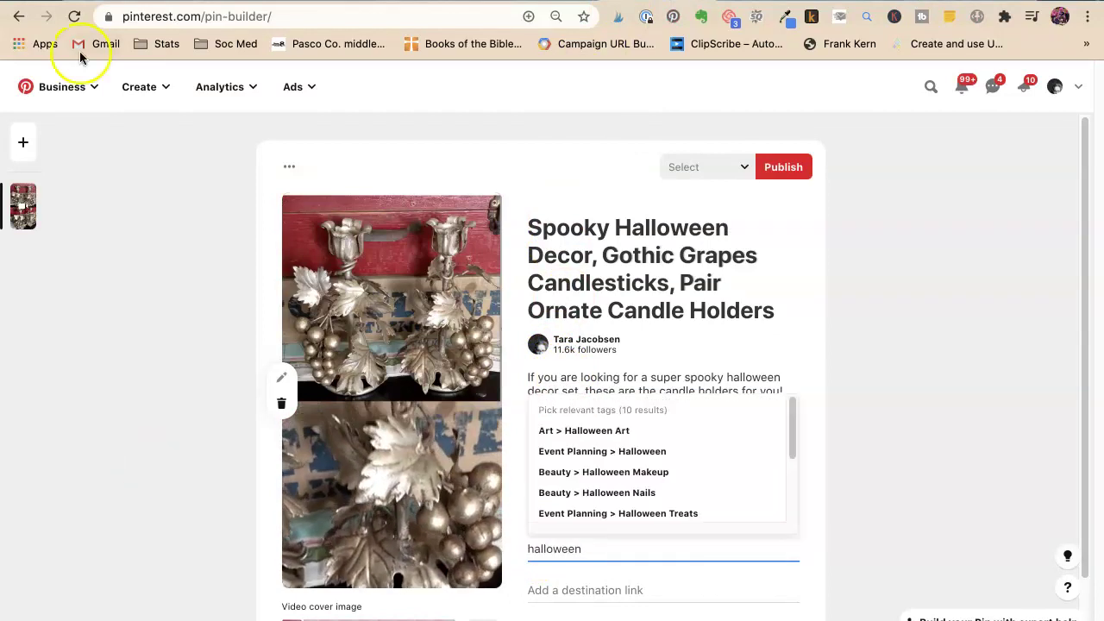
click(610, 440)
scroll(636, 463, down, 1)
scroll(635, 466, down, 4)
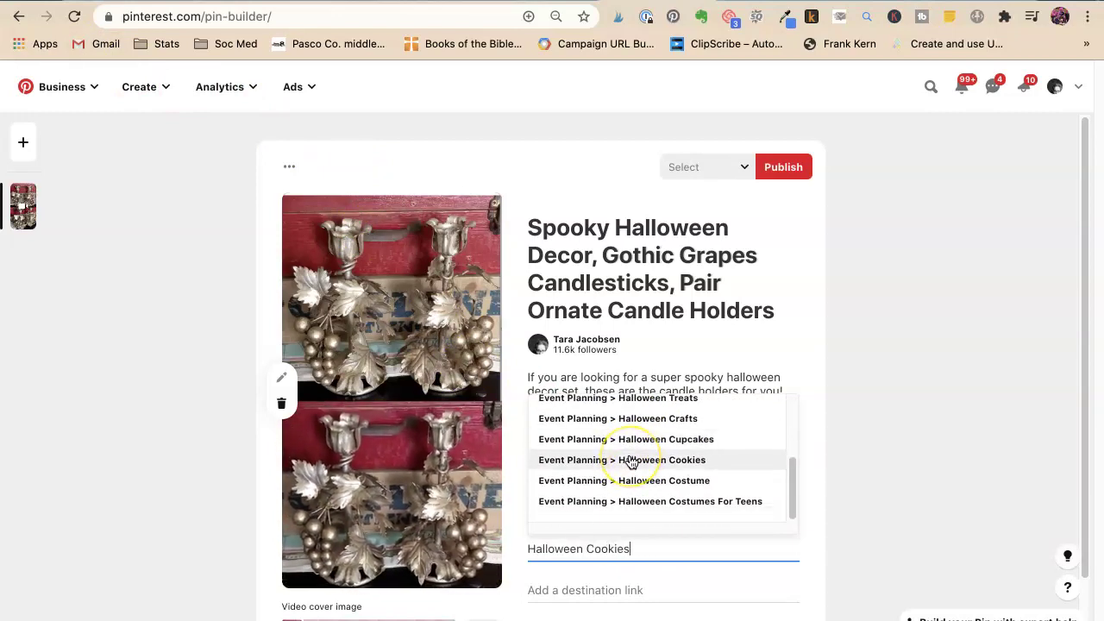
scroll(630, 460, up, 3)
click(611, 427)
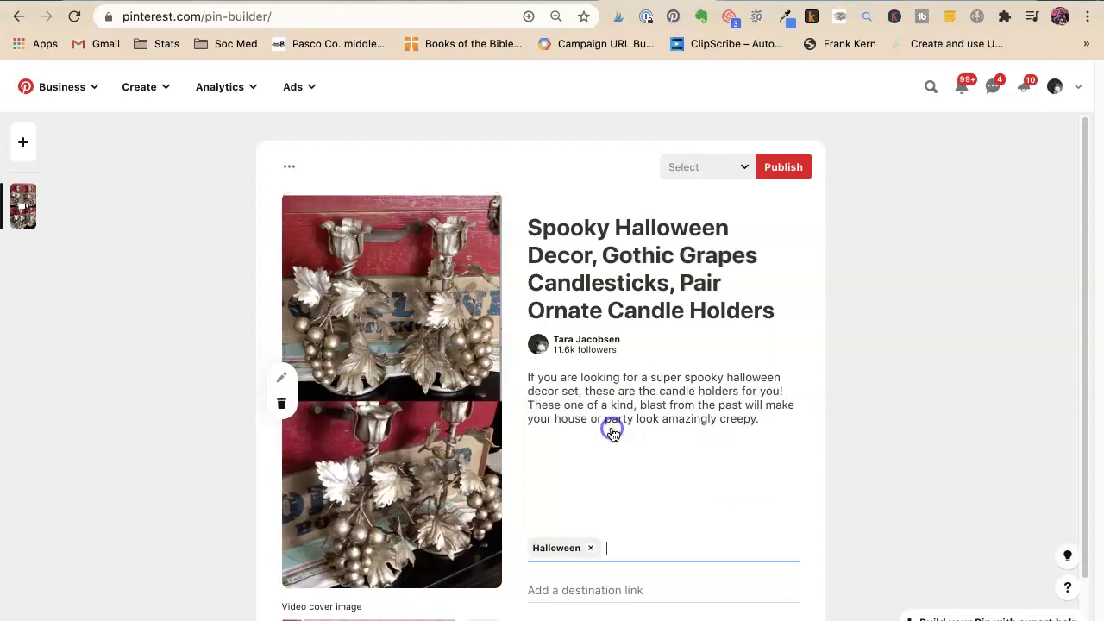
text(candle)
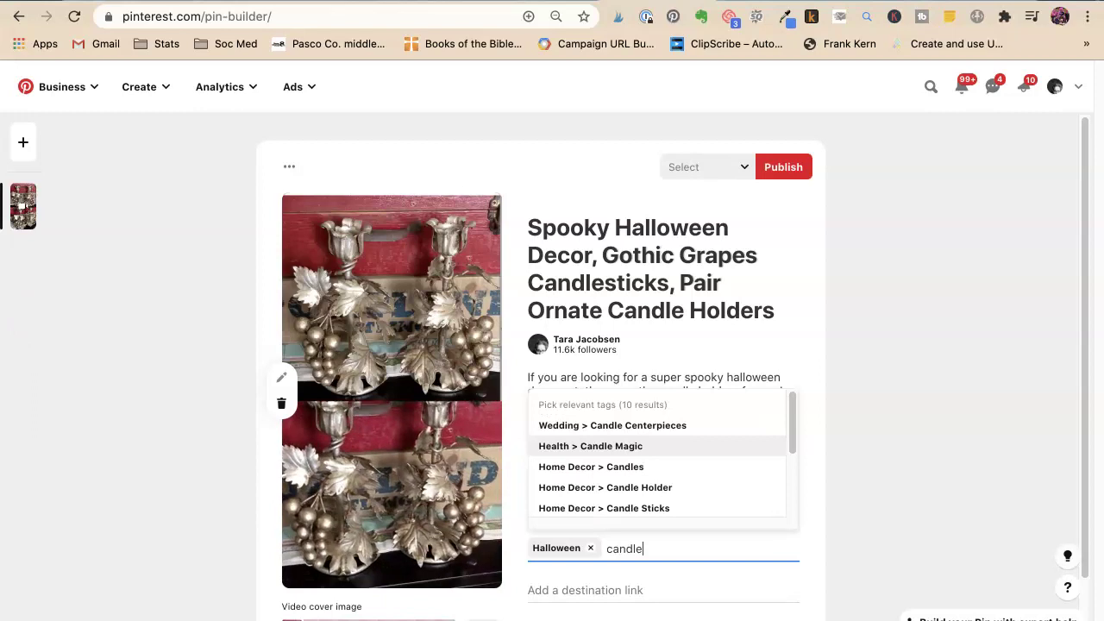
click(649, 487)
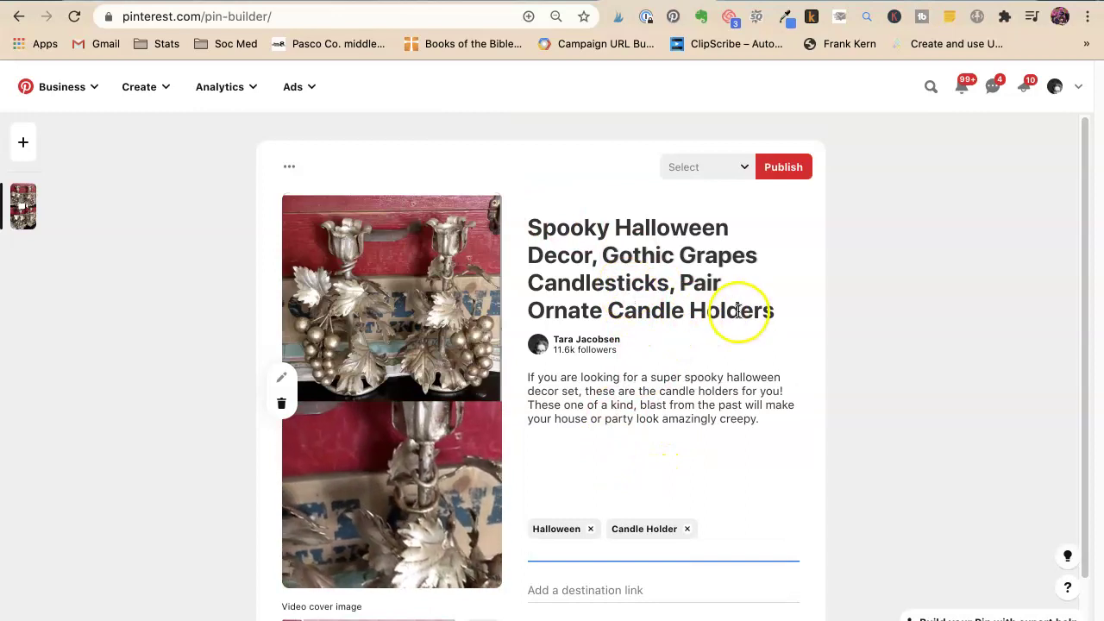
scroll(681, 364, down, 2)
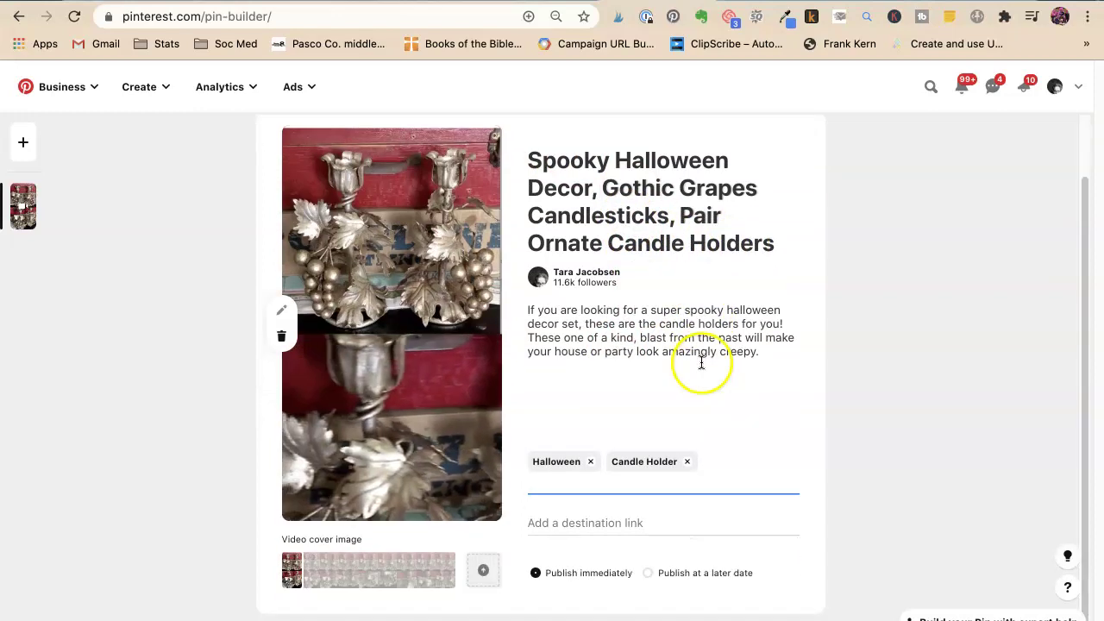
click(579, 523)
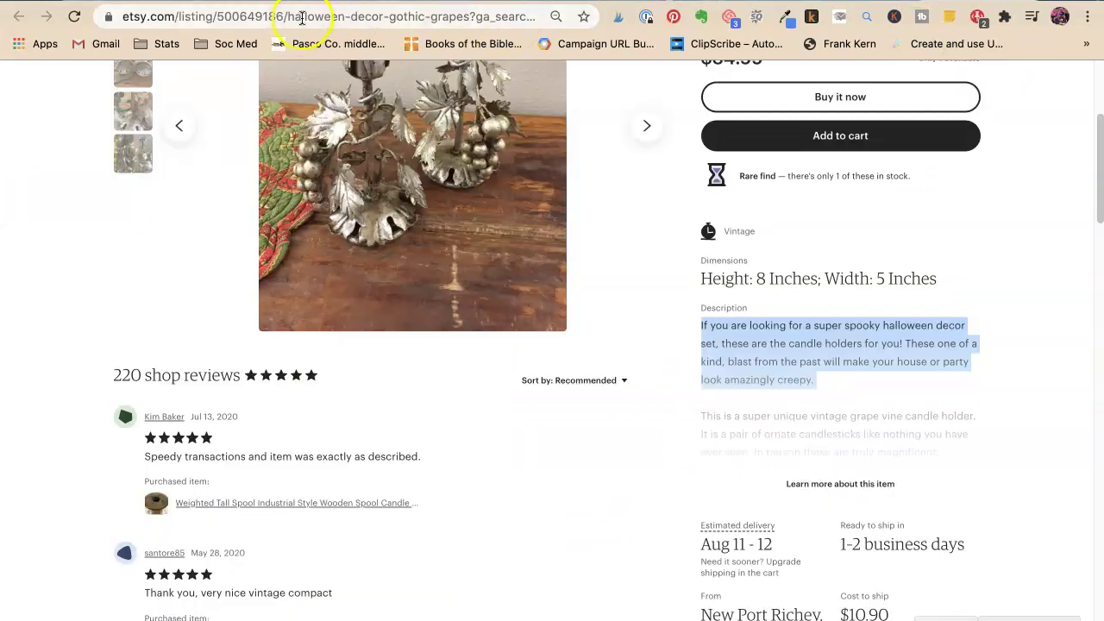
drag(475, 15, 49, 8)
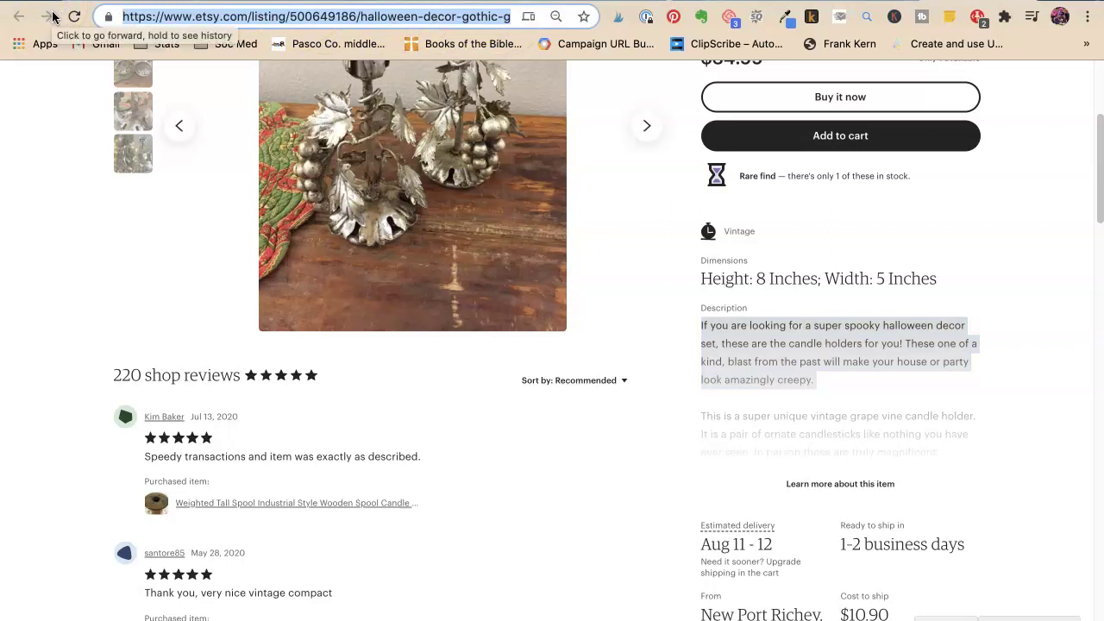
click(341, 11)
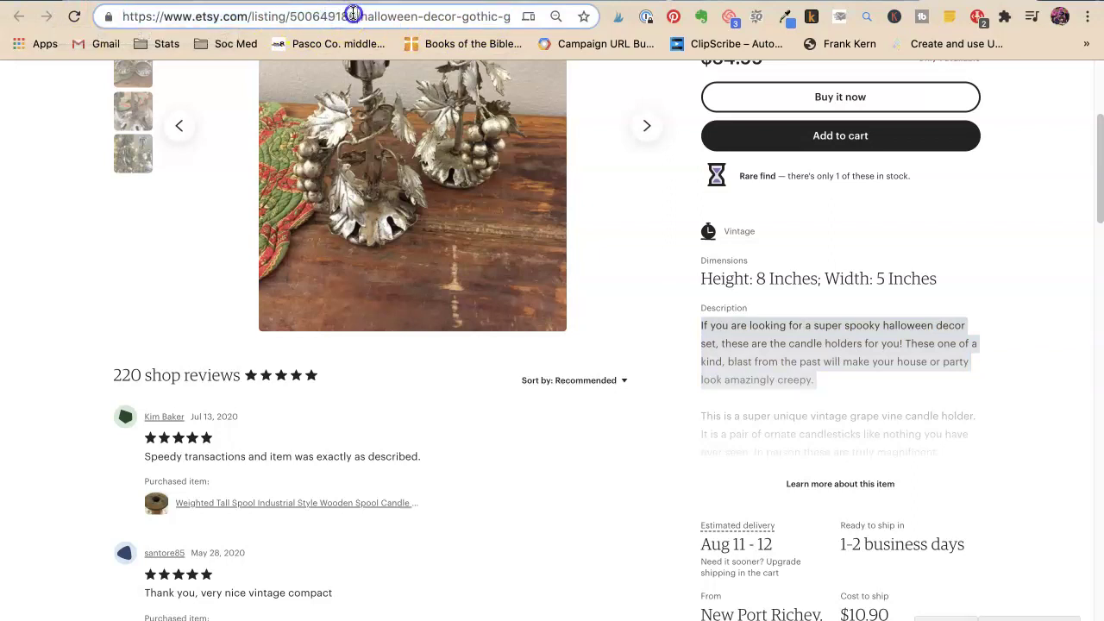
drag(352, 16, 146, 12)
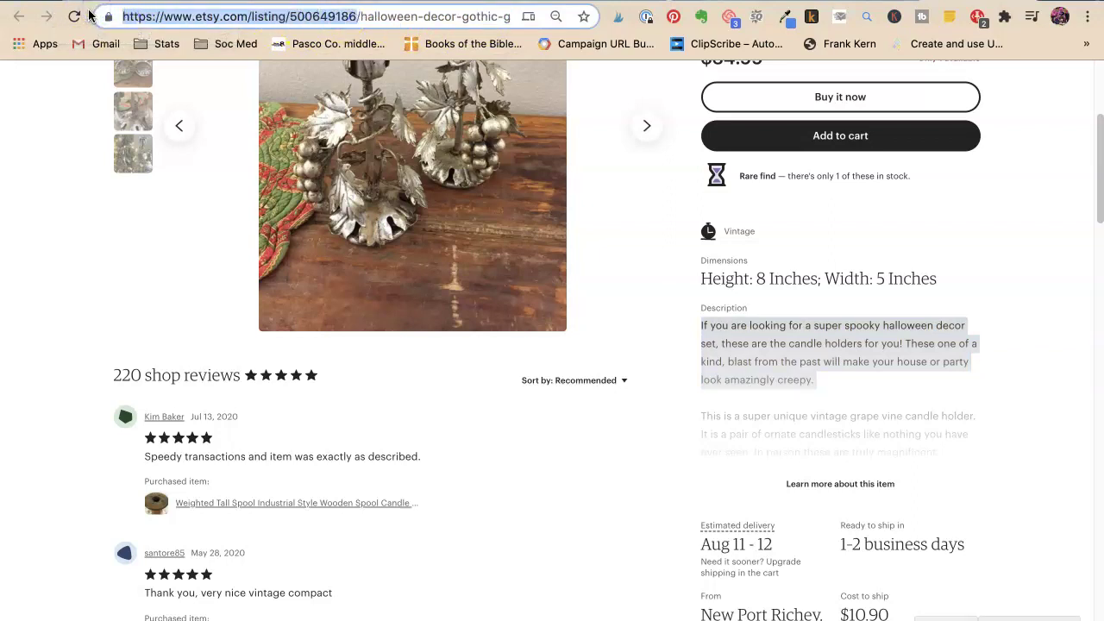
key(ctrl+Tab)
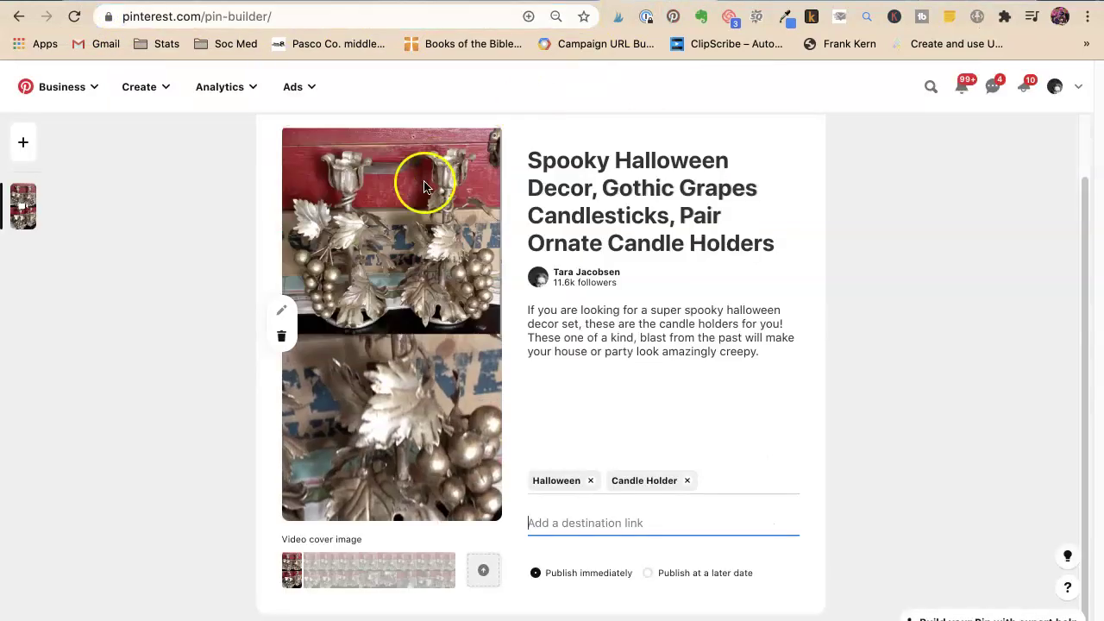
click(609, 523)
text(https://www.etsy.com/listing/500649186)
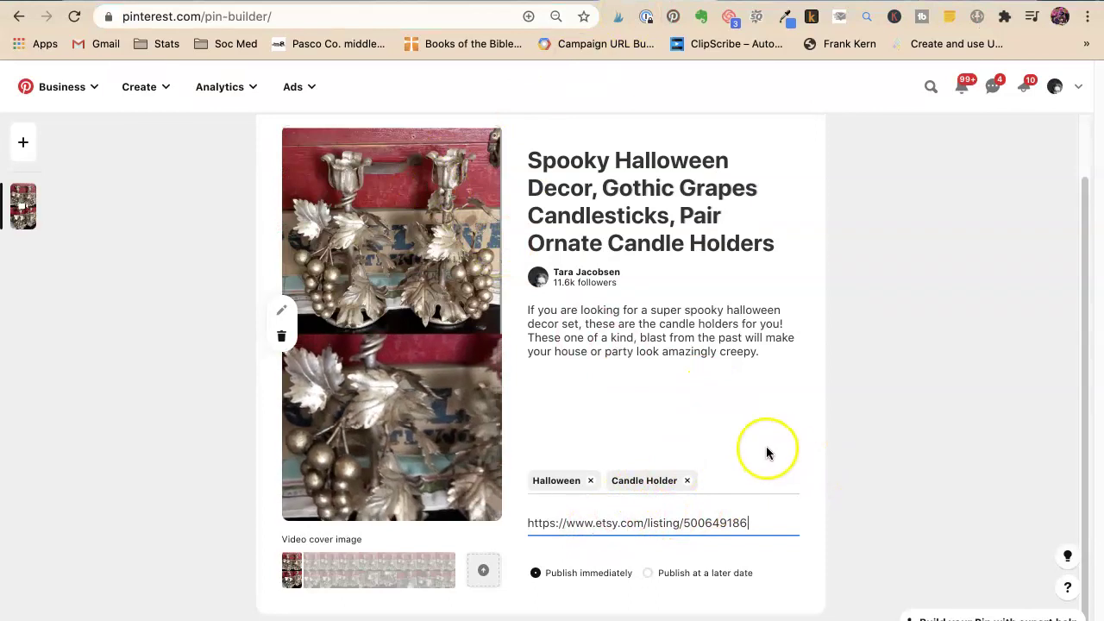
click(931, 423)
scroll(777, 327, up, 1)
scroll(706, 315, up, 1)
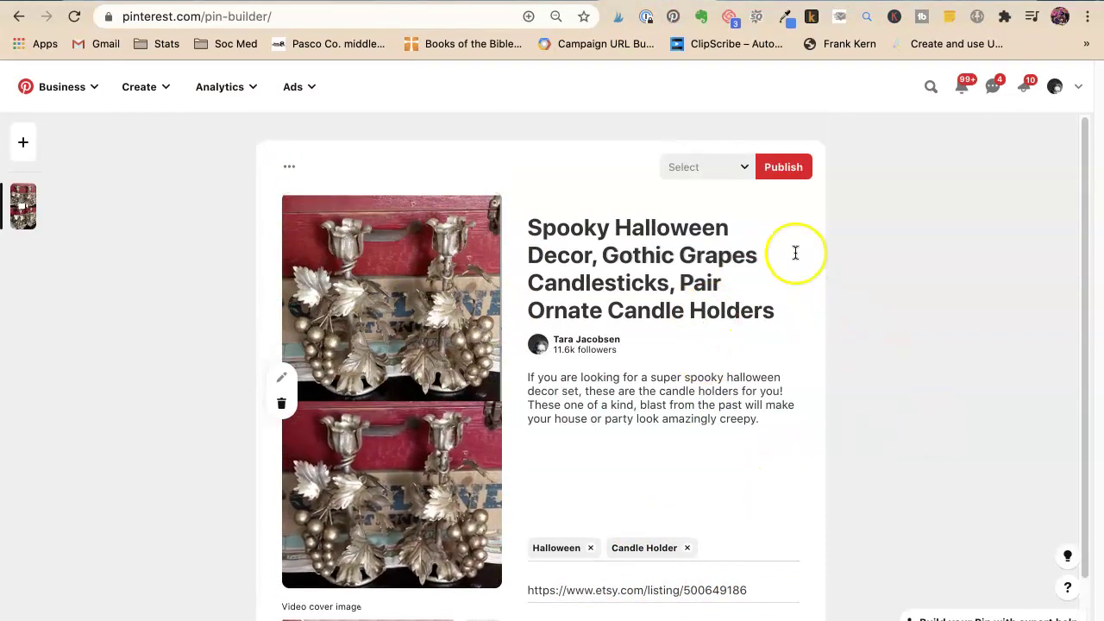
Assign the pin to the Glamorously Vintage board and publish it.
click(703, 168)
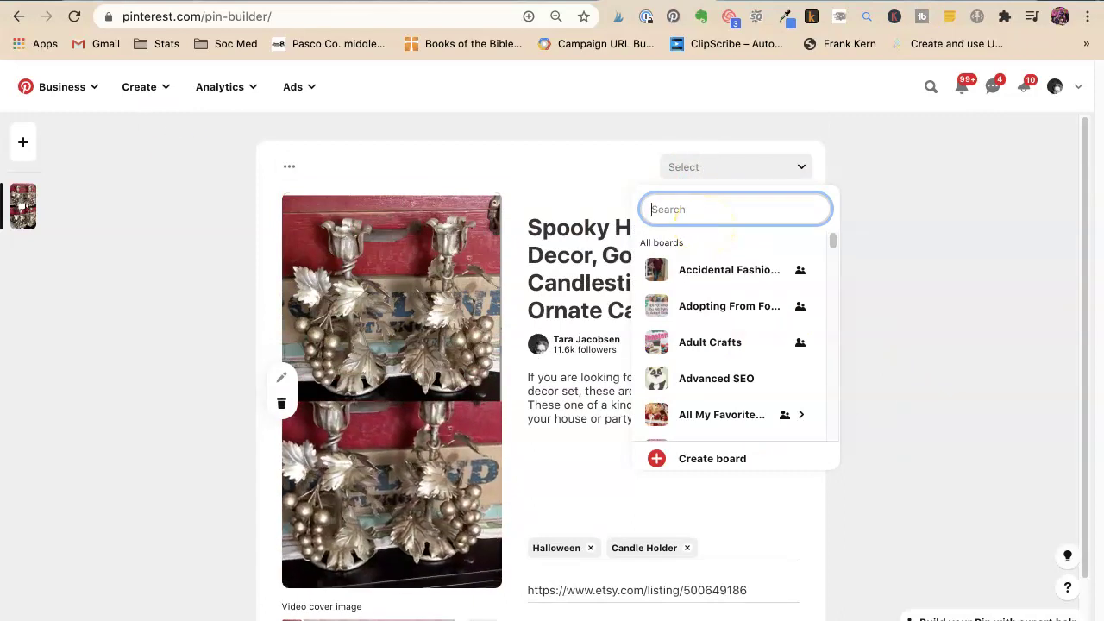
text(glam)
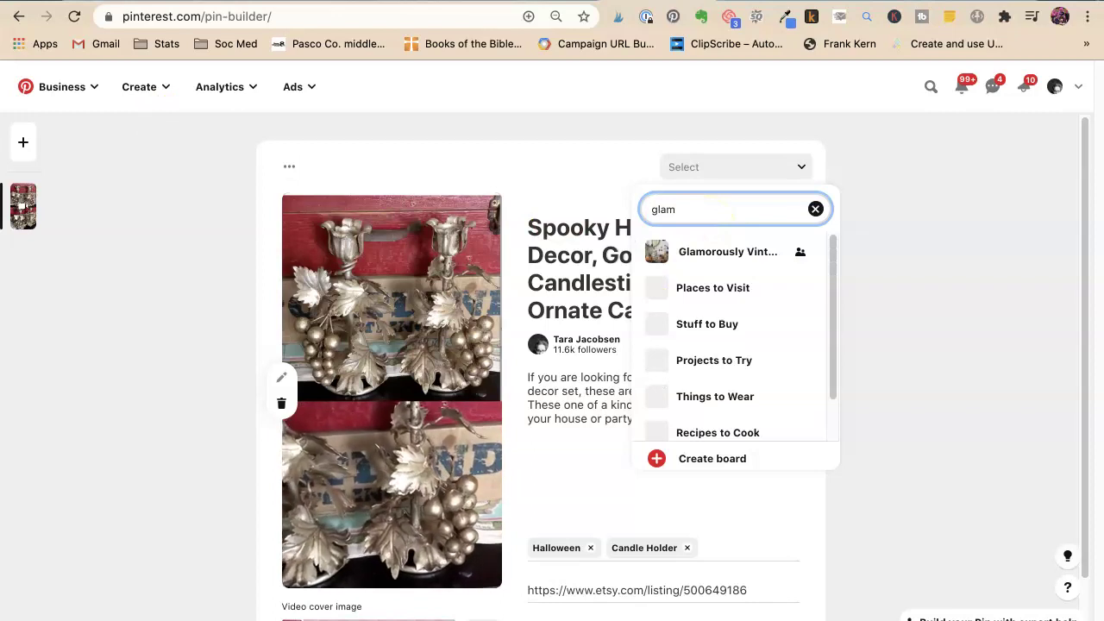
click(737, 258)
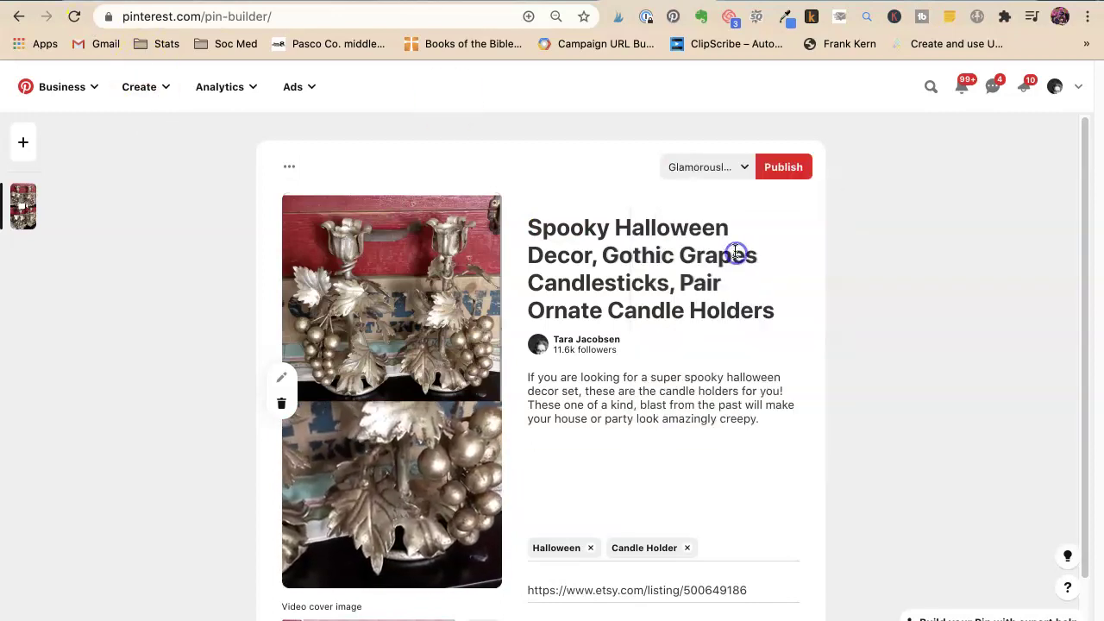
click(780, 173)
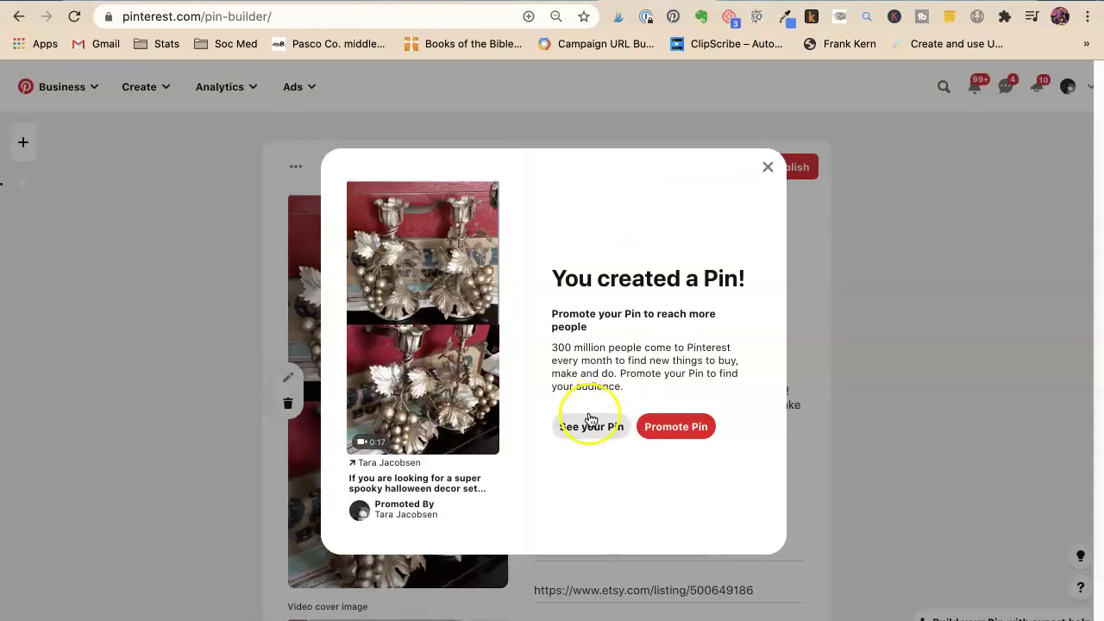
Open the published pin's page from the confirmation and scroll down to review it.
click(589, 423)
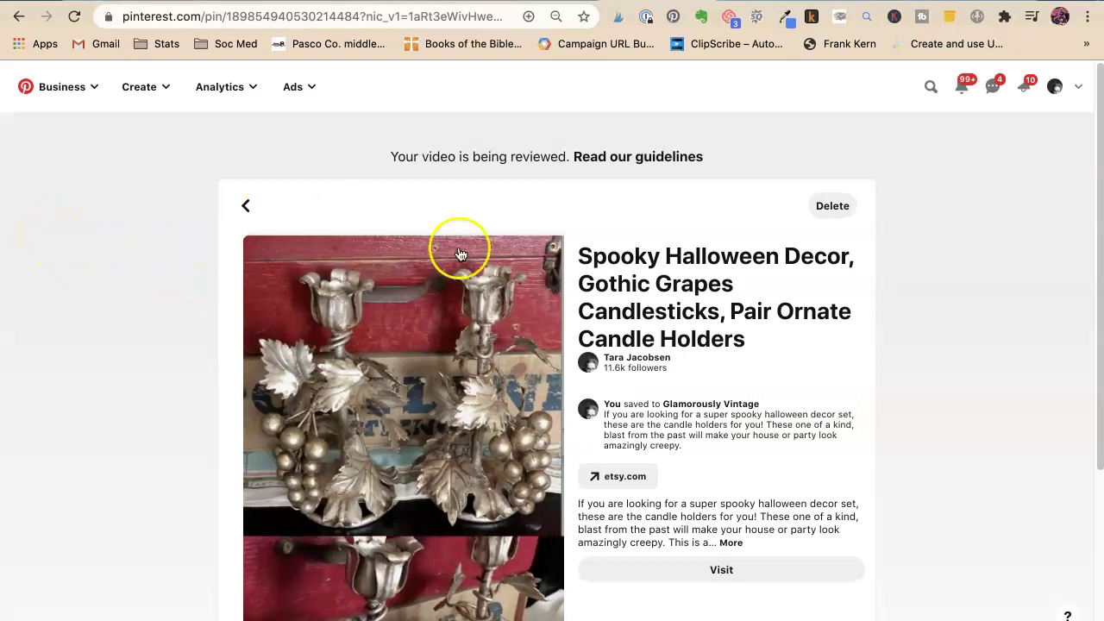
scroll(538, 258, down, 5)
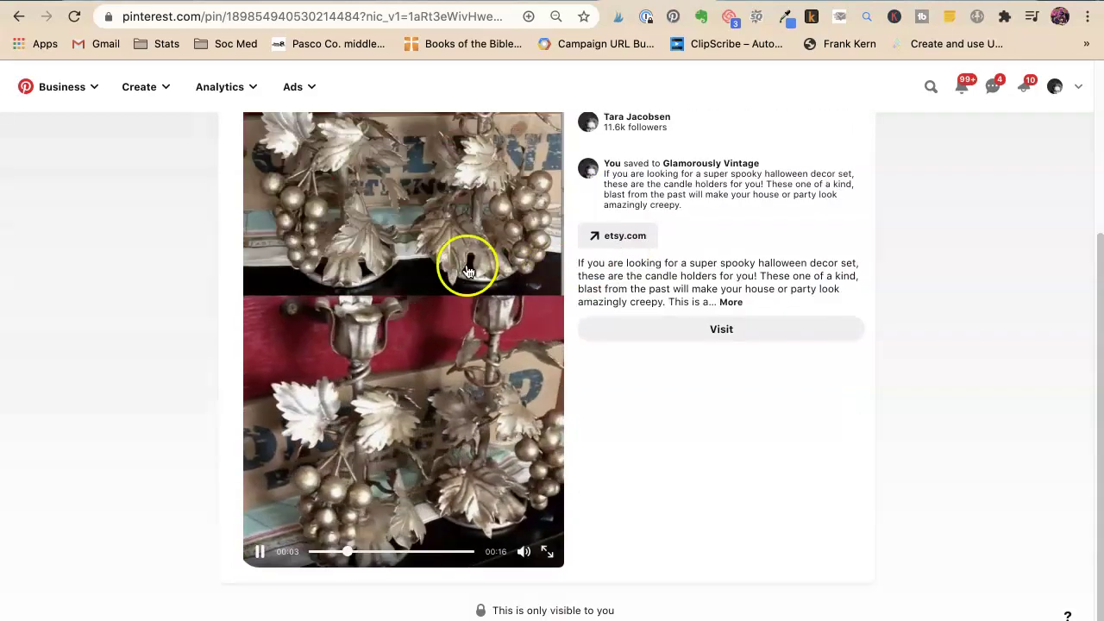